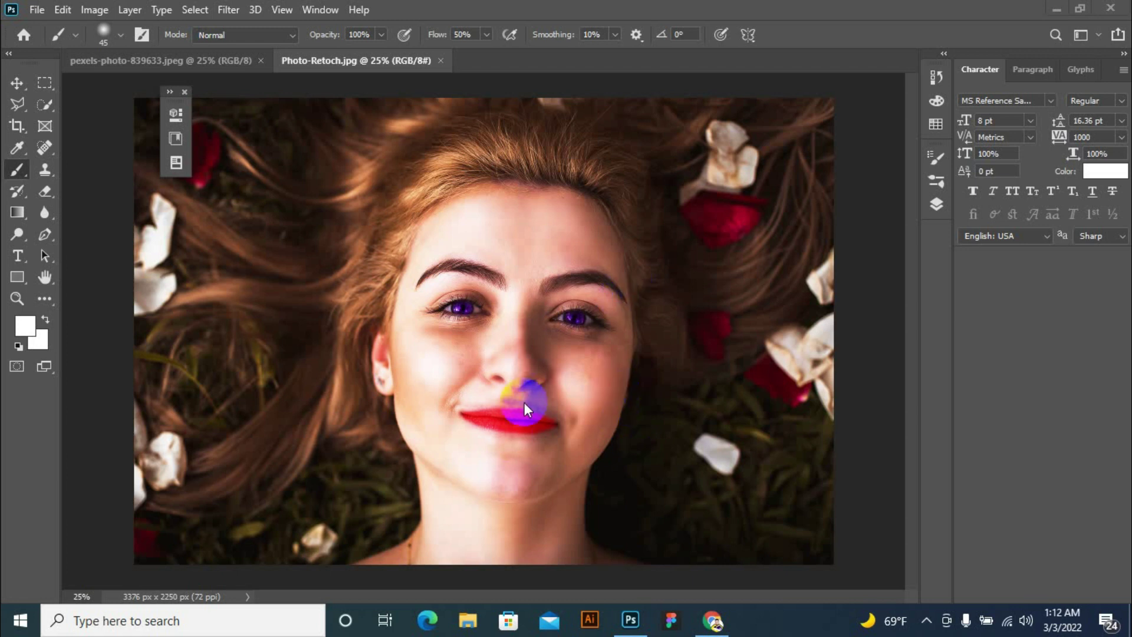
Switch to the original pexels-photo-839633.jpeg portrait and look it over.
scroll(525, 391, "up", 3)
scroll(514, 368, "up", 1)
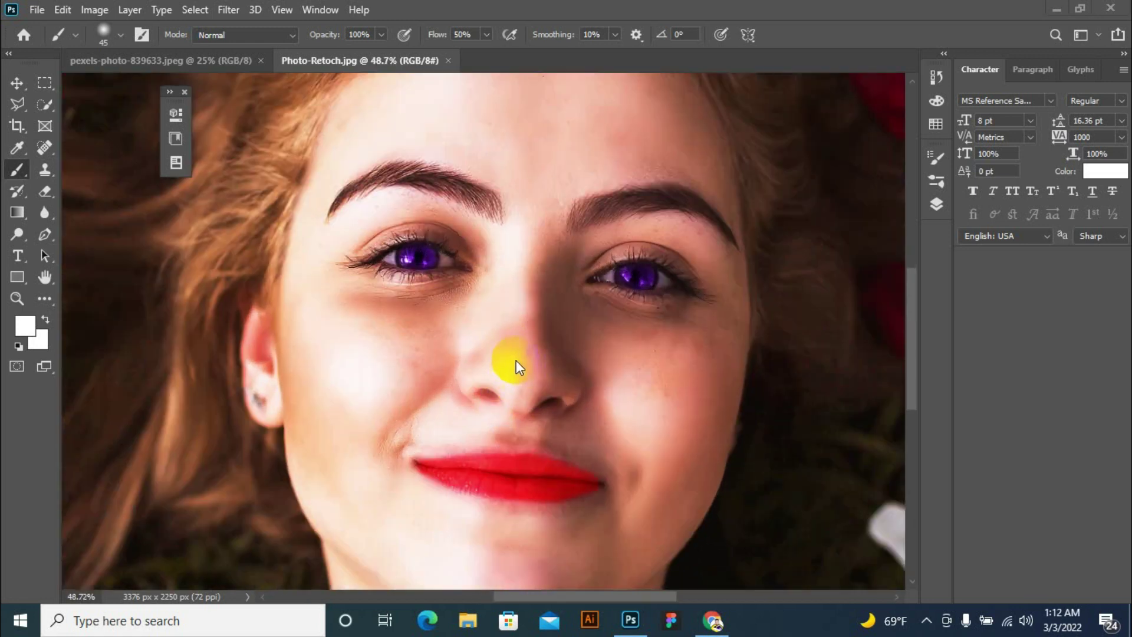
scroll(515, 360, "up", 2)
scroll(521, 327, "down", 2)
scroll(539, 298, "down", 1)
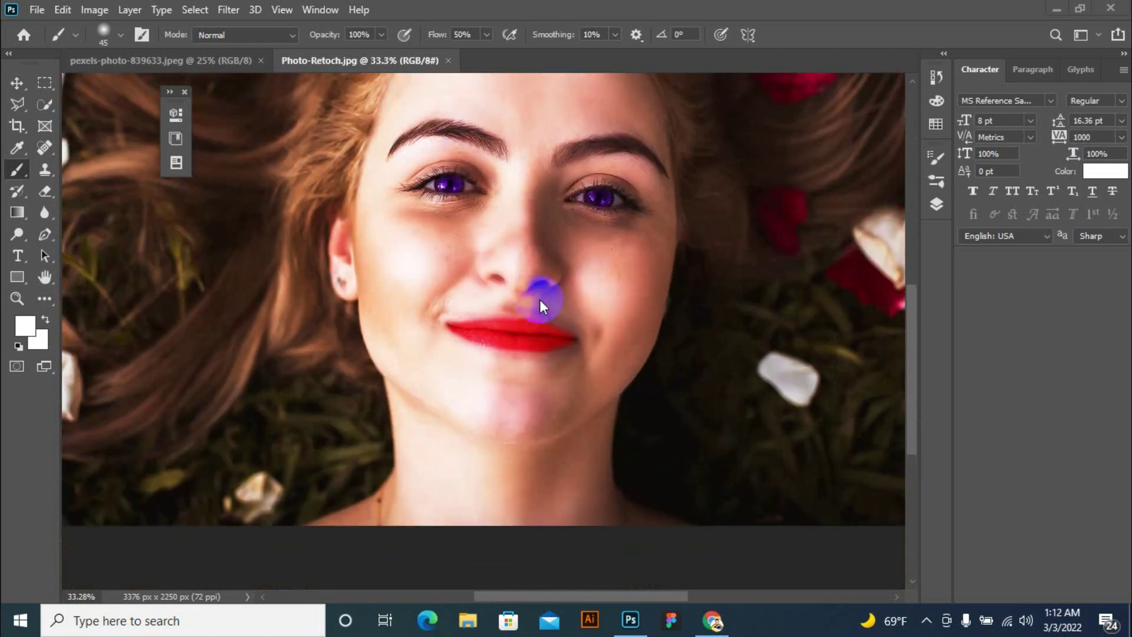
scroll(539, 300, "down", 1)
scroll(501, 242, "down", 1)
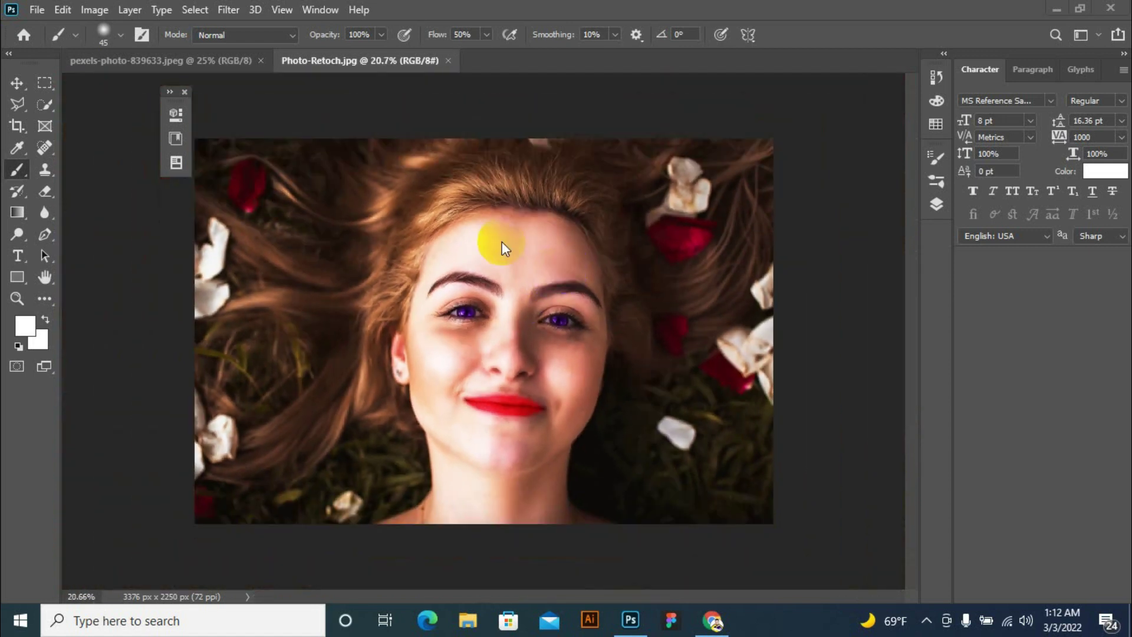
left_click(189, 58)
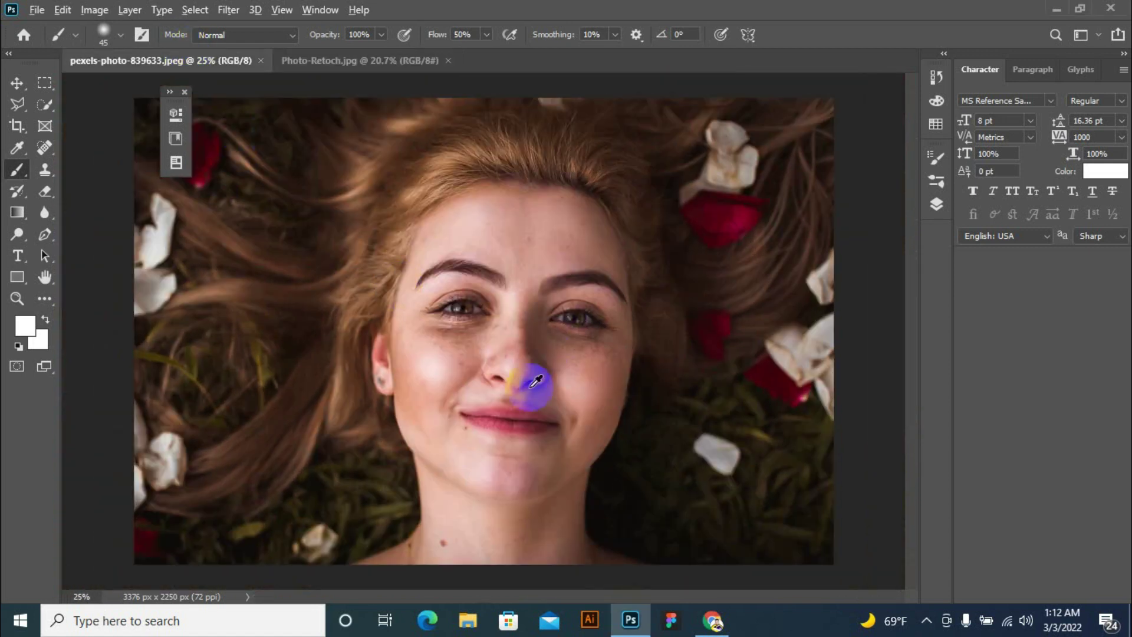
scroll(534, 377, "up", 3)
scroll(617, 308, "up", 2)
scroll(619, 303, "up", 1)
scroll(361, 405, "up", 1)
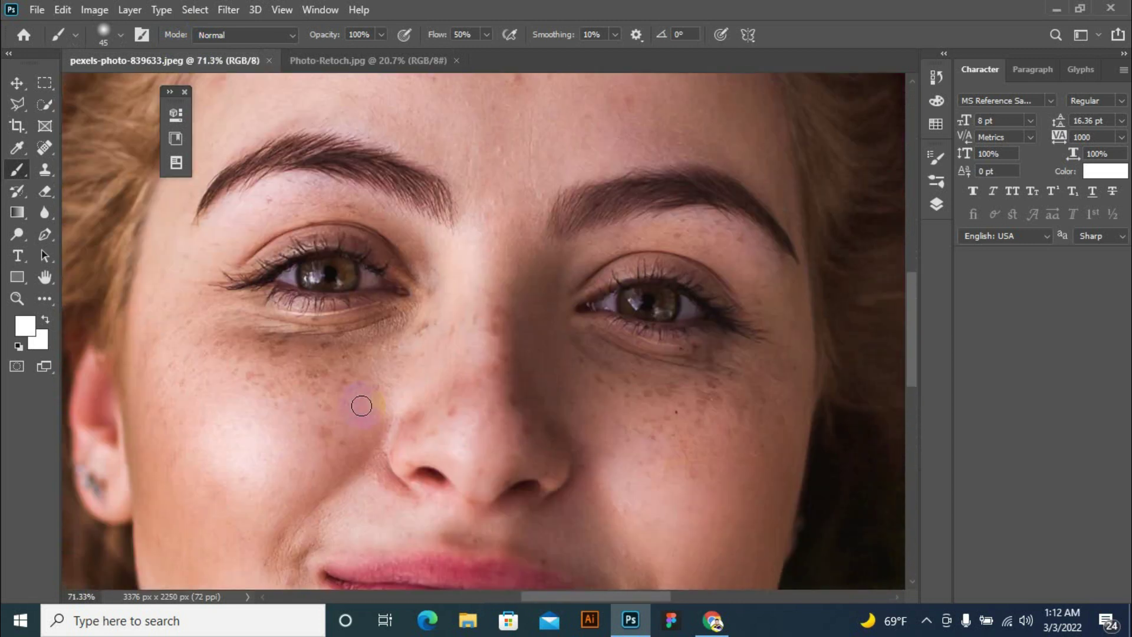
scroll(393, 375, "up", 1)
scroll(449, 299, "down", 1)
scroll(607, 266, "down", 1)
scroll(614, 336, "down", 1)
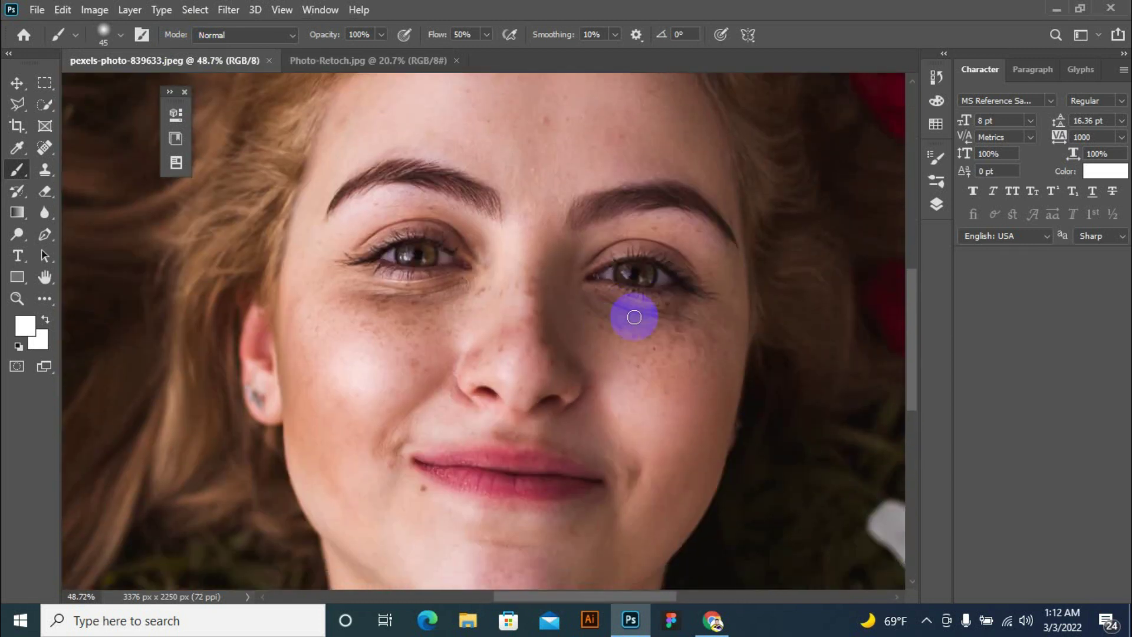
scroll(633, 317, "down", 1)
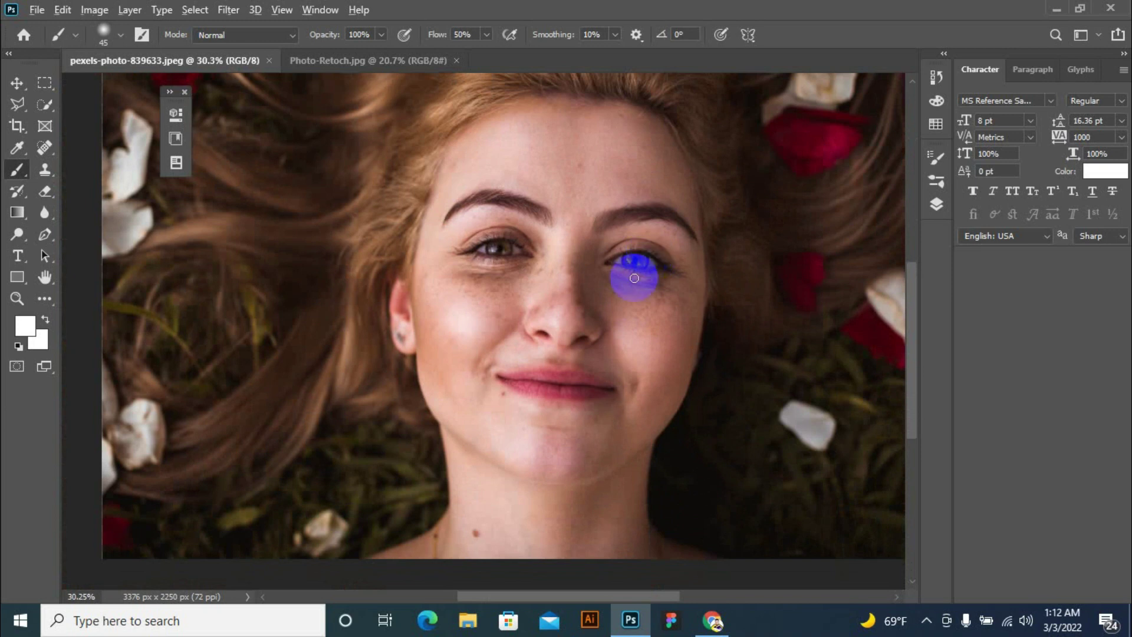
scroll(680, 308, "up", 4)
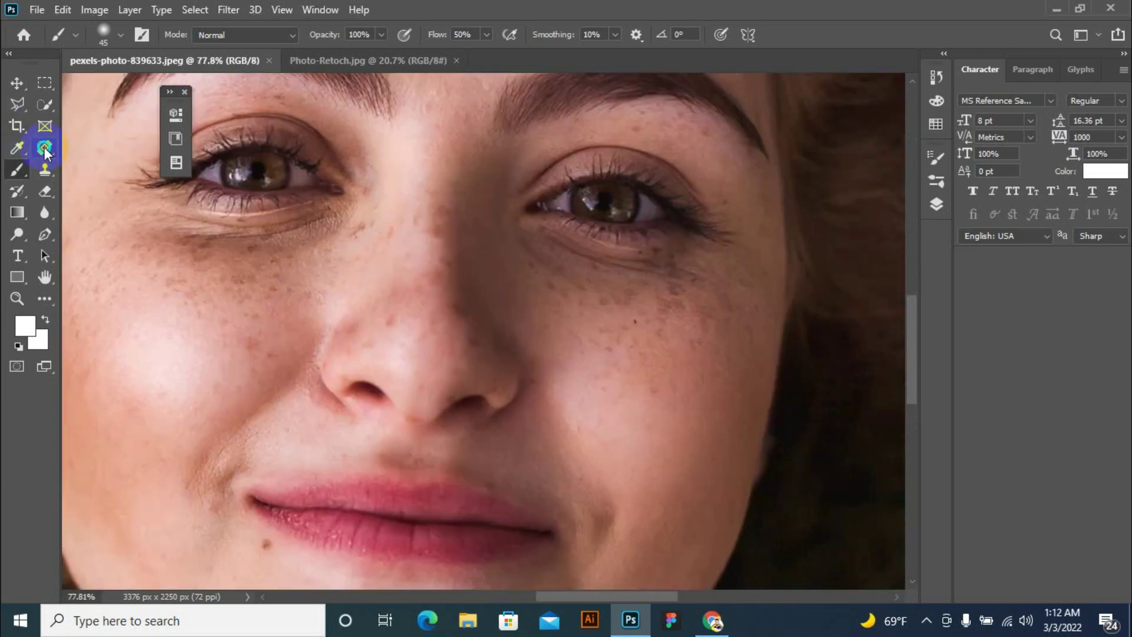
Select the Spot Healing Brush with Create Texture enabled.
left_click_drag(45, 147, 86, 156)
left_click(96, 147)
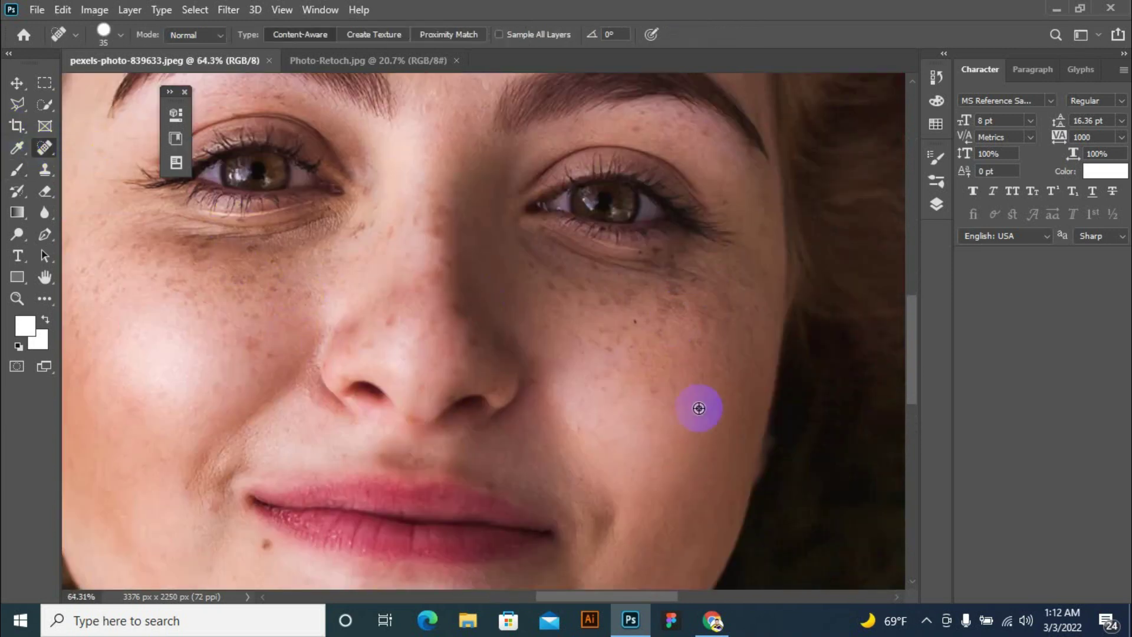
scroll(702, 406, "down", 1)
scroll(307, 295, "down", 1)
left_click(345, 39)
Compare against the retouched Photo-Retoch.jpg, then return to the original portrait.
left_click(332, 62)
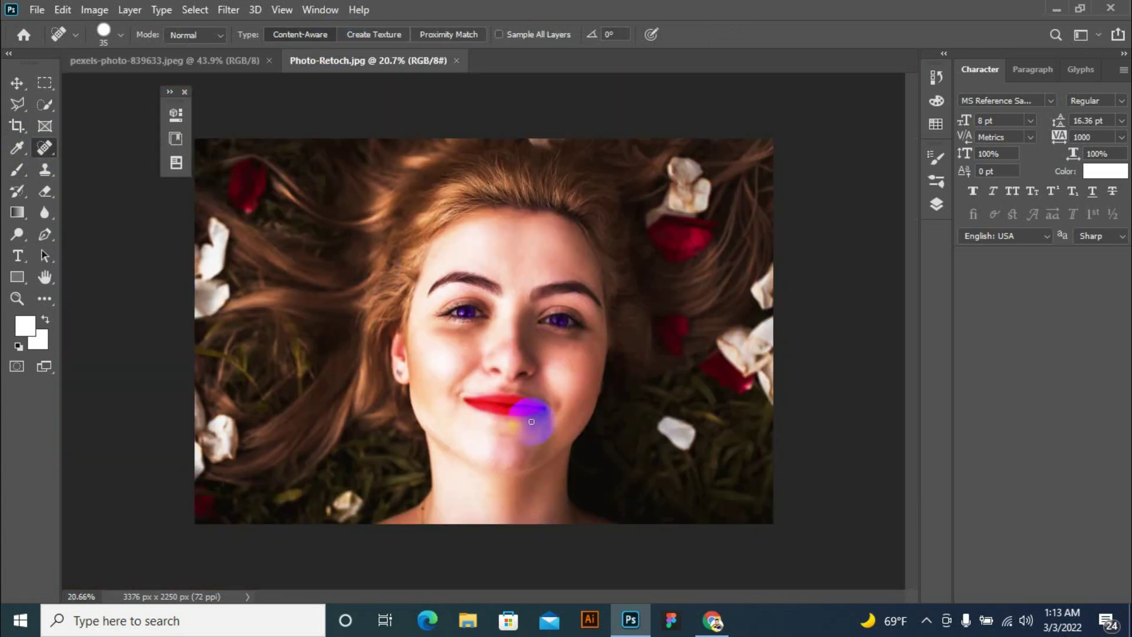
scroll(474, 333, "up", 5)
scroll(348, 395, "down", 2)
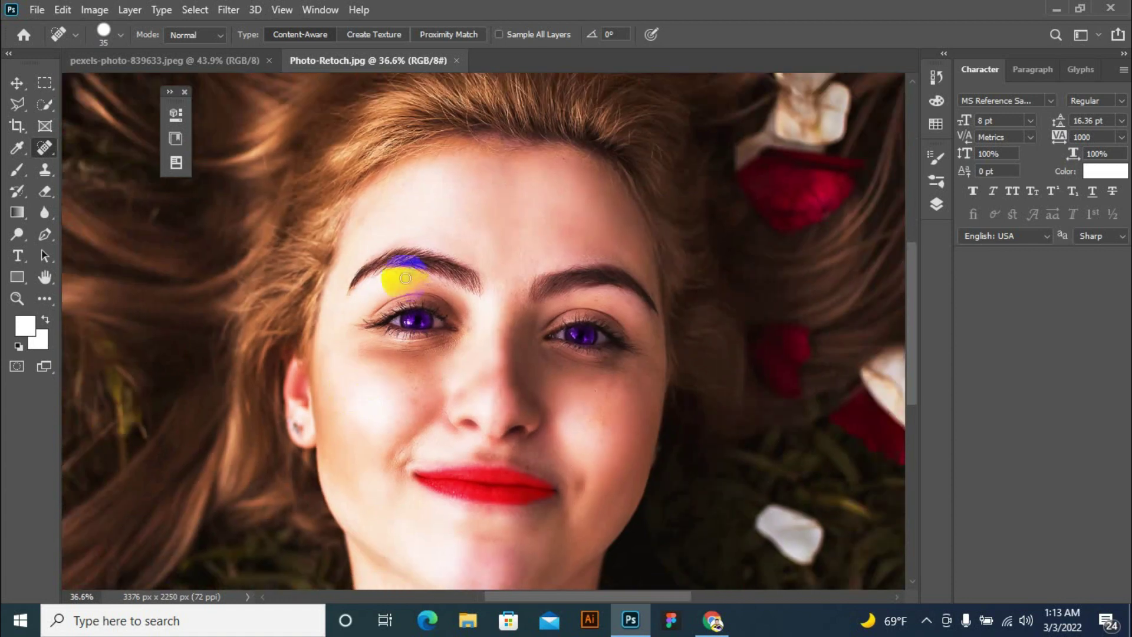
scroll(362, 395, "down", 2)
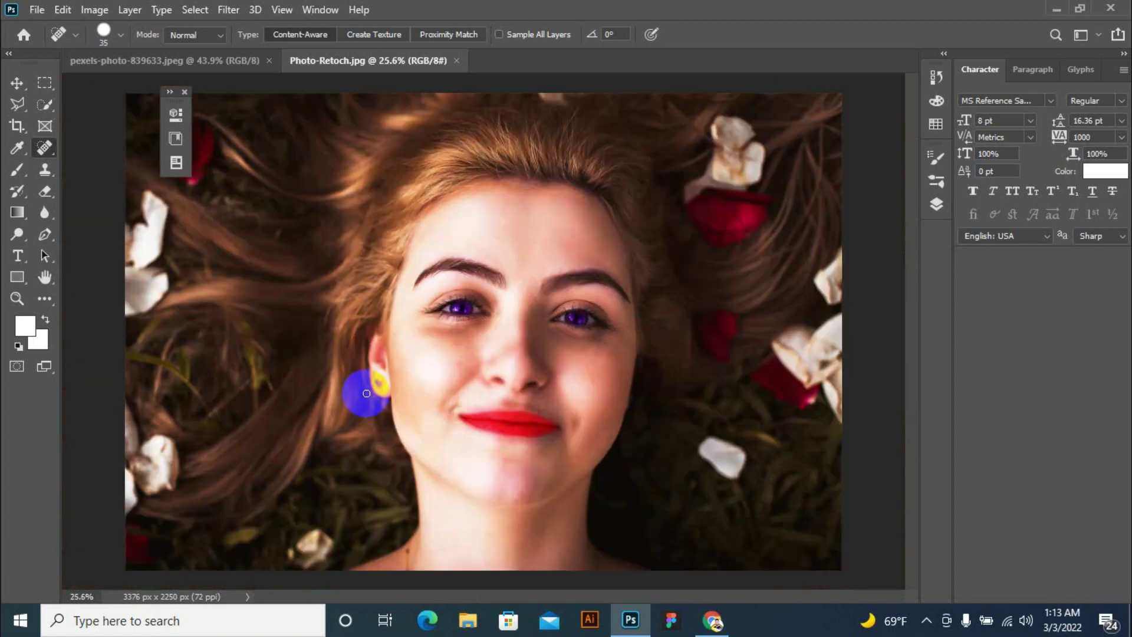
scroll(417, 339, "down", 2)
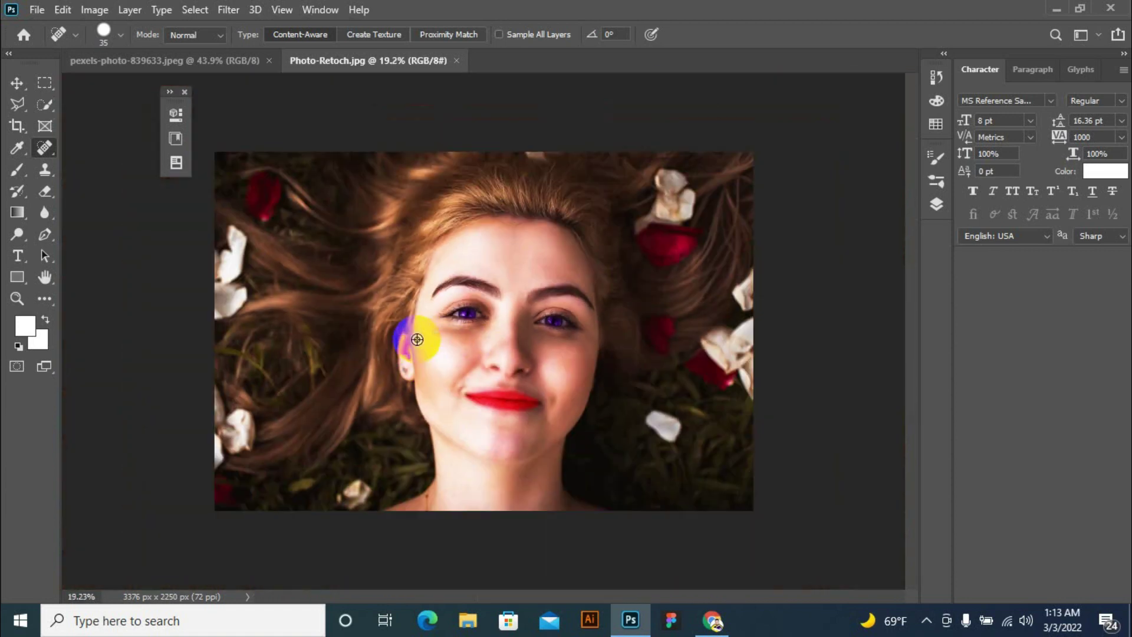
scroll(605, 338, "up", 1)
scroll(604, 338, "up", 1)
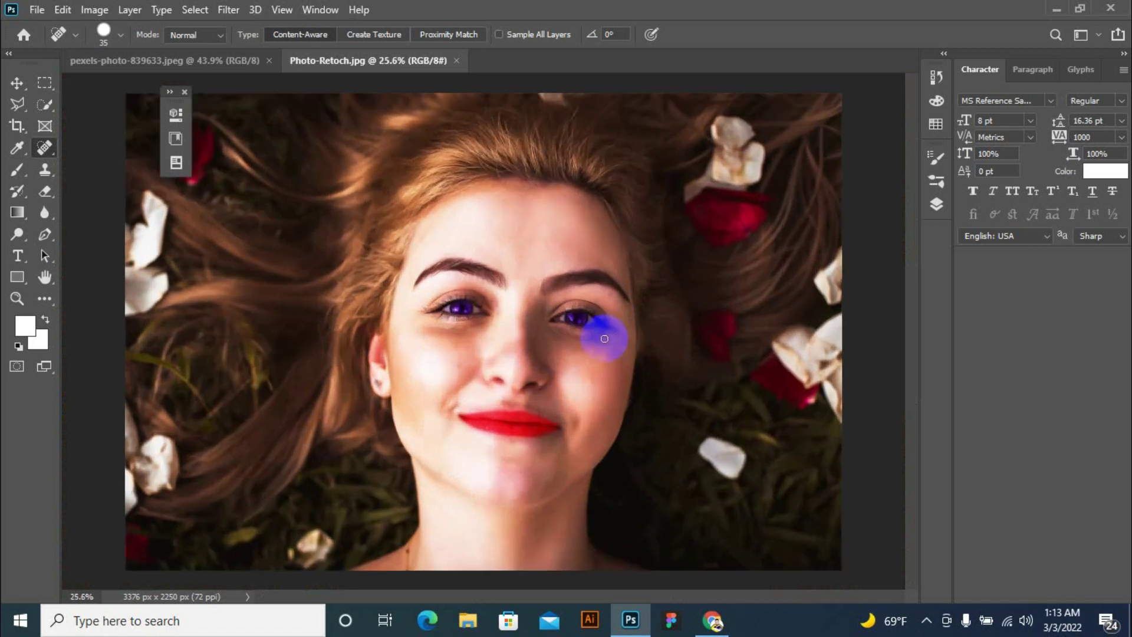
scroll(391, 336, "down", 1)
scroll(543, 366, "down", 1)
scroll(547, 357, "up", 1)
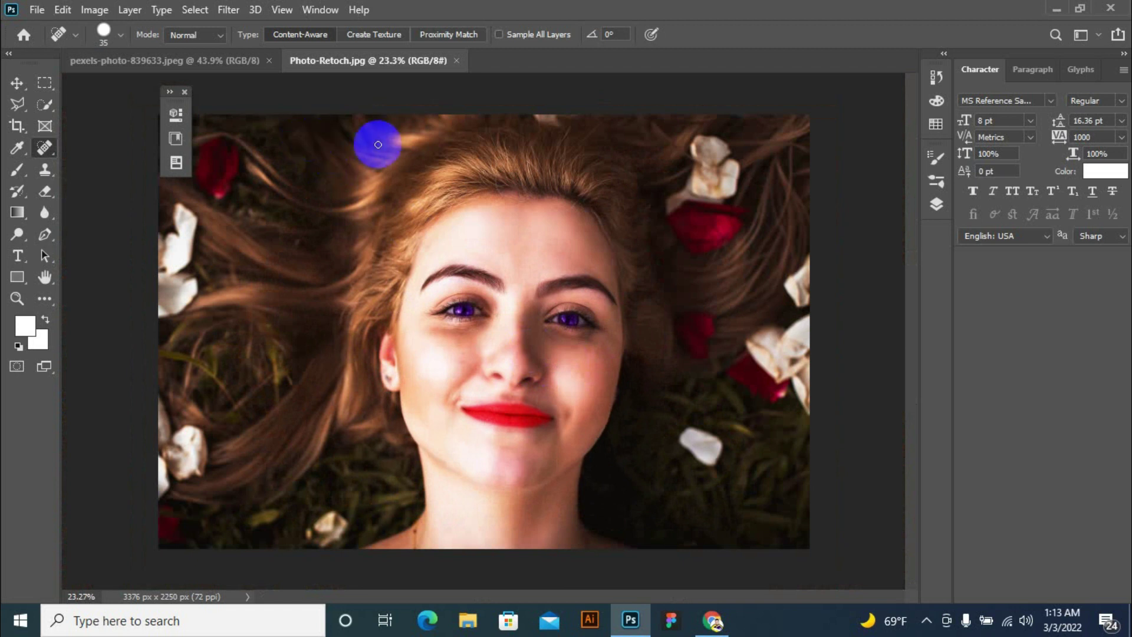
left_click(217, 62)
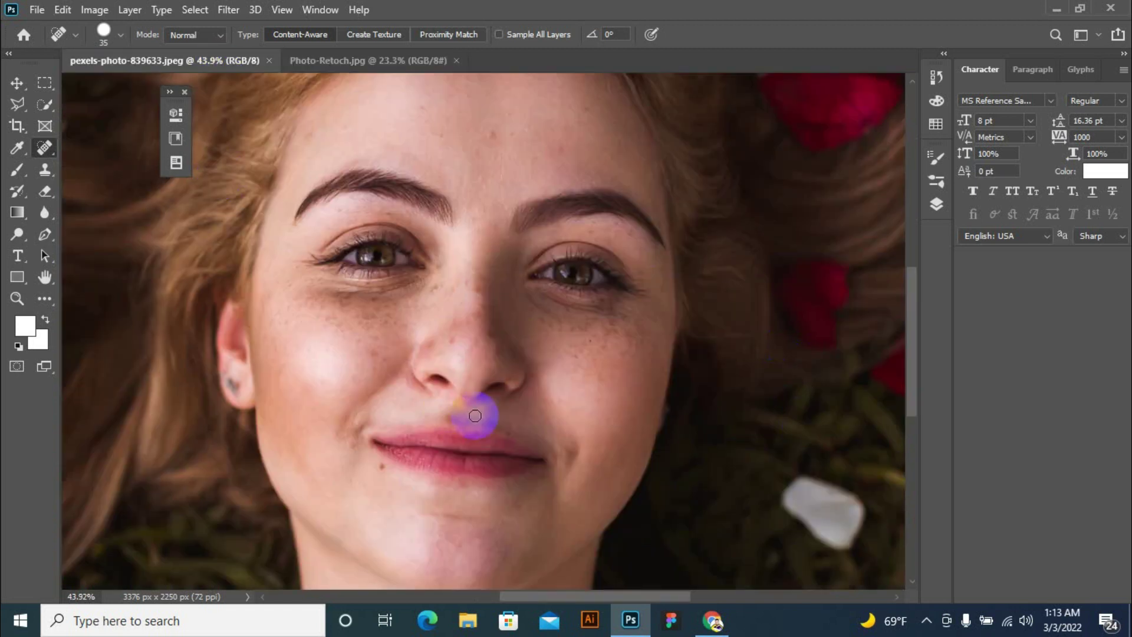
Enlarge the Spot Healing Brush and heal the mole and spot on the neck.
scroll(472, 412, "down", 2)
scroll(473, 429, "down", 2)
right_click(44, 148)
left_click(88, 147)
scroll(420, 398, "down", 2)
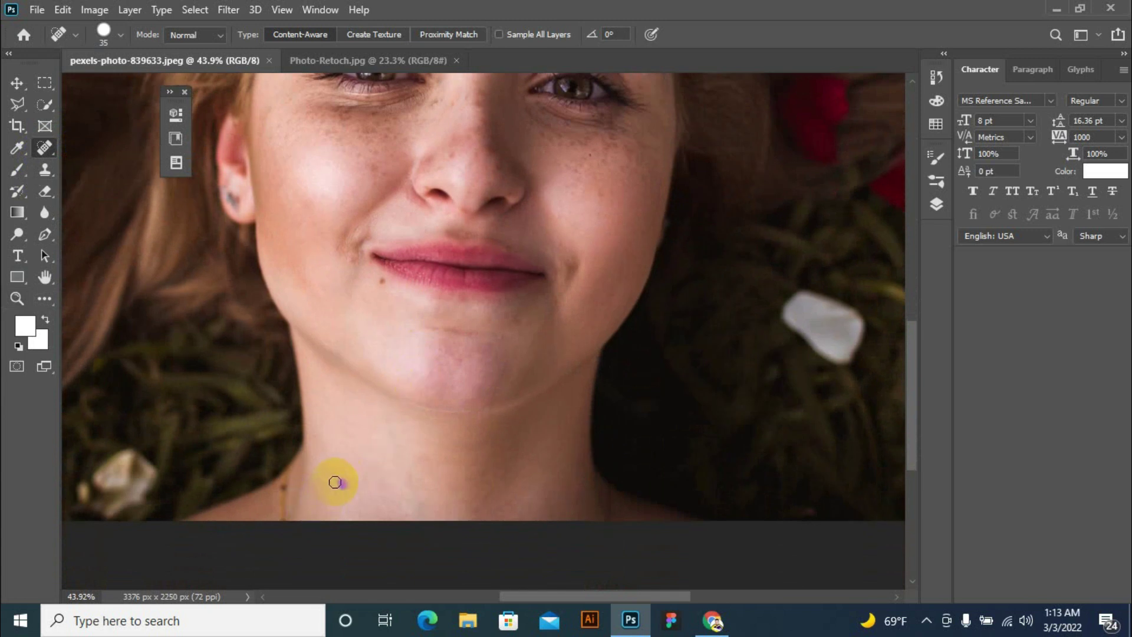
key("bracketright")
key("bracketright")
left_click(334, 482)
left_click(347, 484)
With a smaller brush, heal the left lip-corner blemish and two cheek spots beside the nose.
scroll(371, 448, "up", 2)
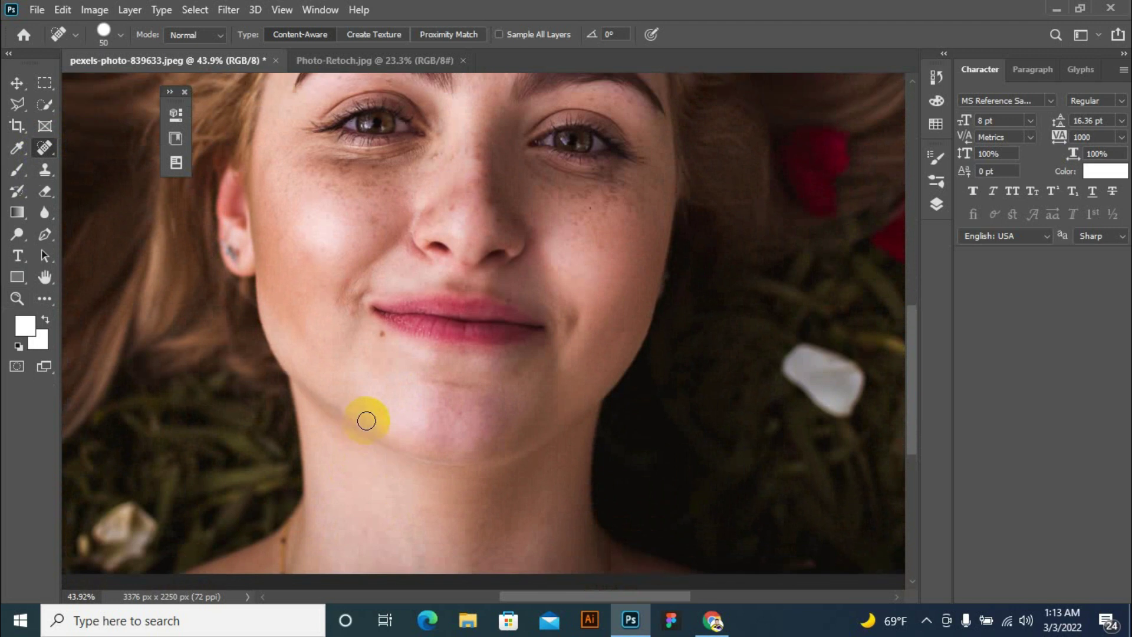
scroll(366, 423, "up", 1)
key("bracketleft")
left_click_drag(376, 338, 380, 359)
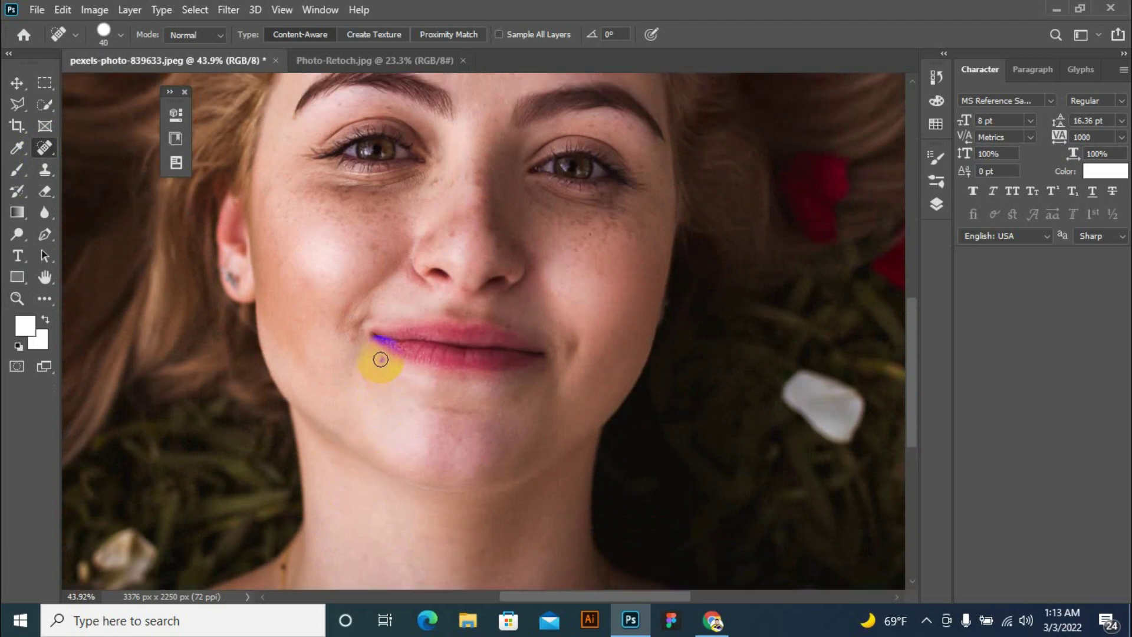
scroll(380, 357, "up", 2)
left_click(379, 326)
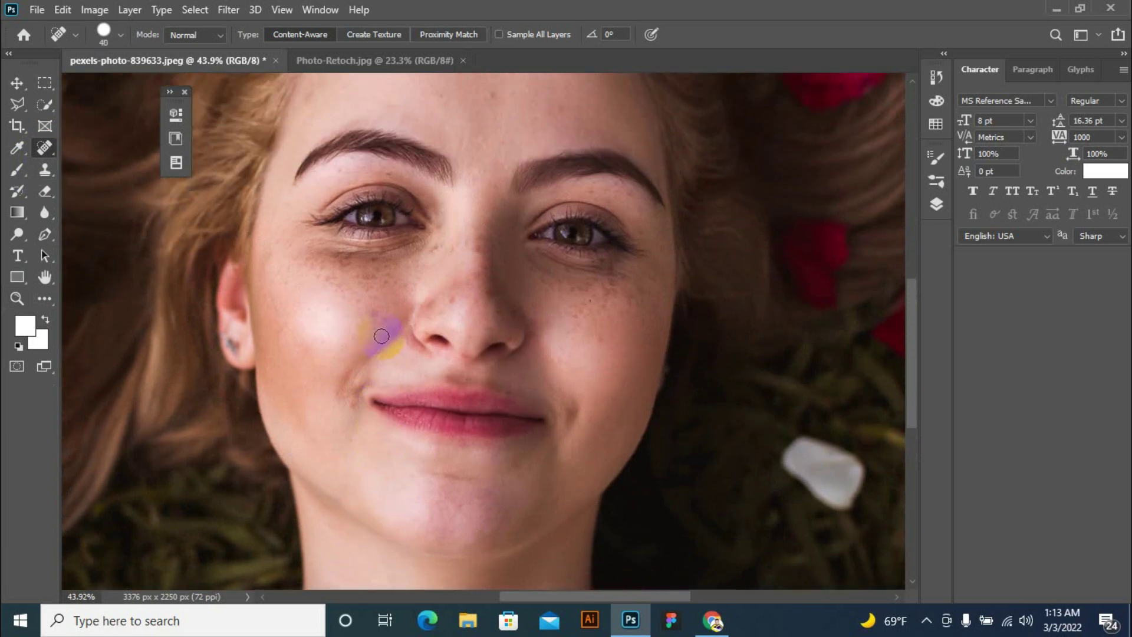
left_click(376, 317)
Heal the blemishes across the forehead and near the left eyebrow.
scroll(413, 295, "up", 2)
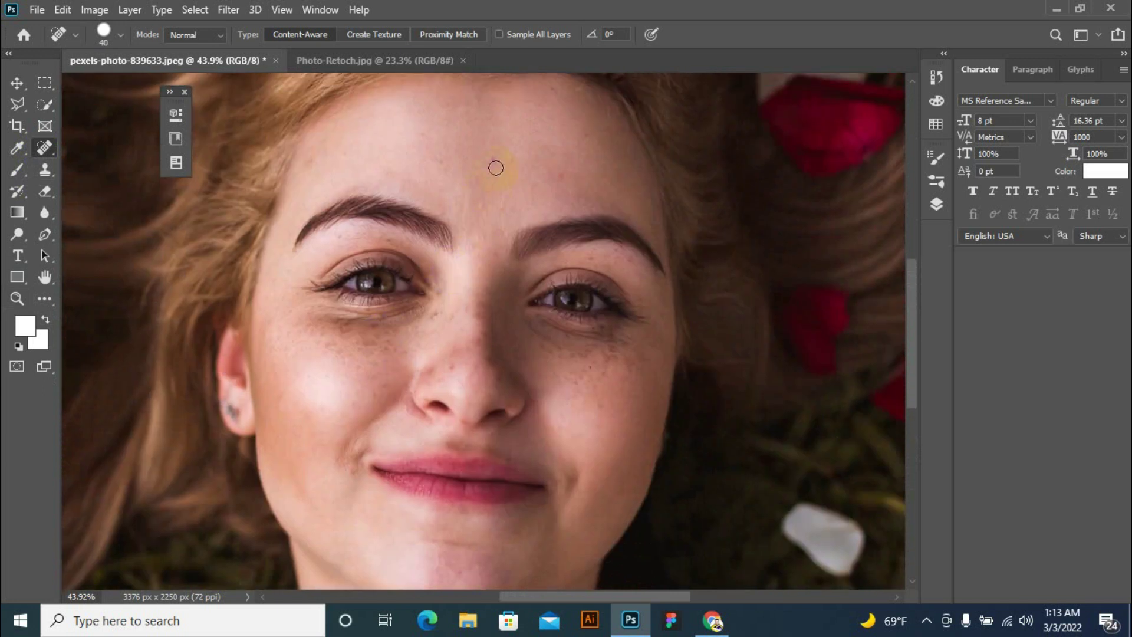
left_click_drag(563, 175, 589, 126)
left_click_drag(439, 219, 394, 218)
left_click(492, 218)
Show the Layers panel and duplicate the background into Layer 1 and Layer 1 copy.
left_click(325, 9)
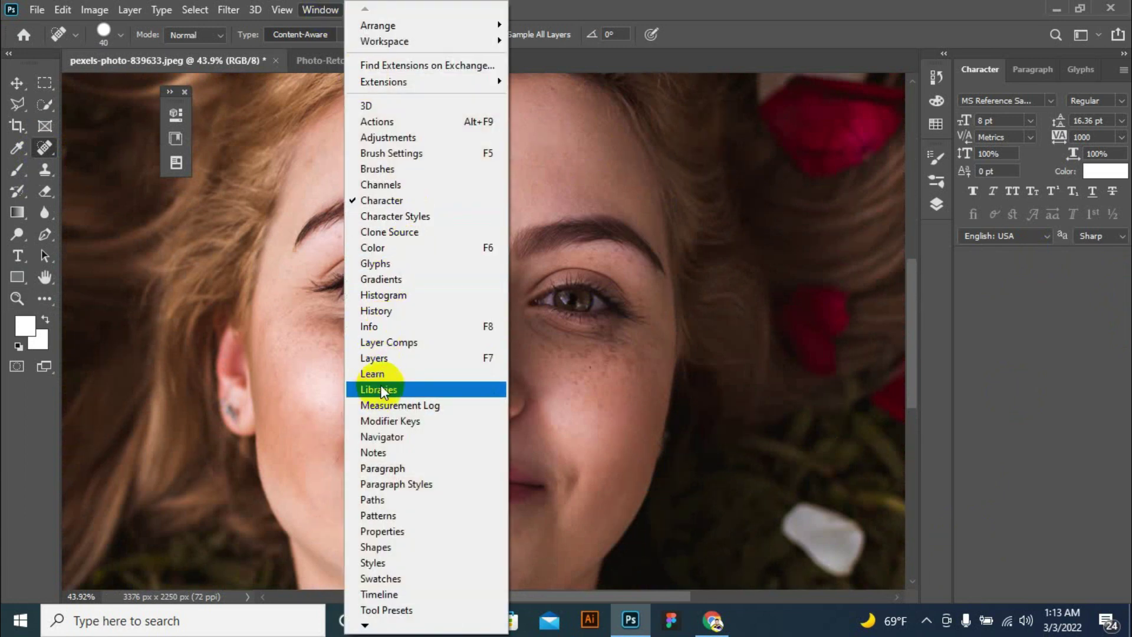
left_click(383, 358)
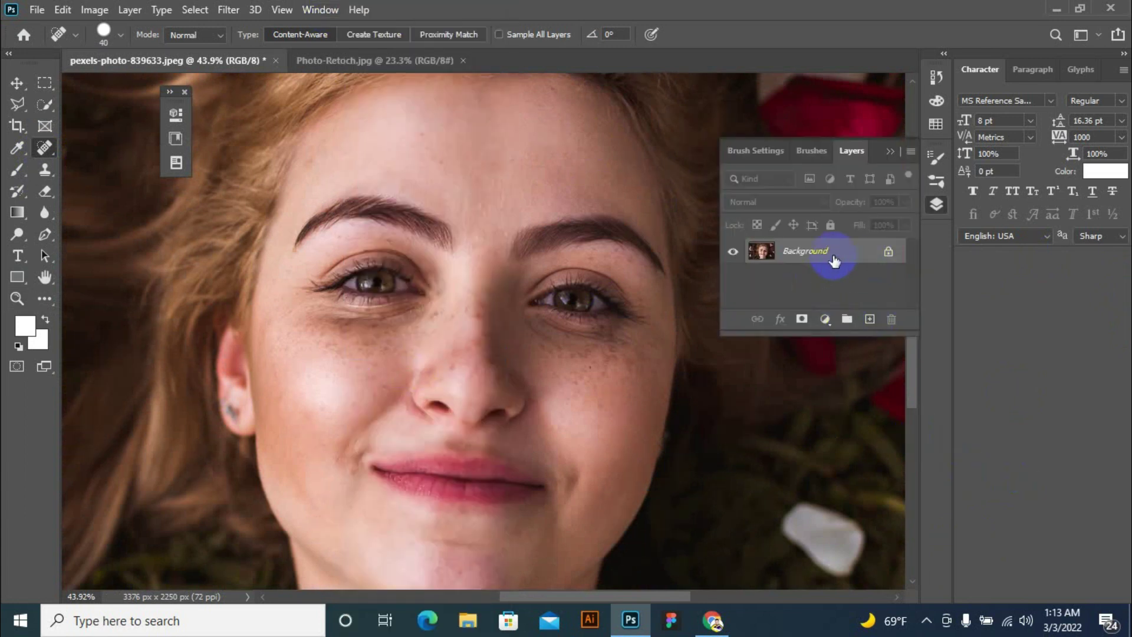
key("ctrl+j")
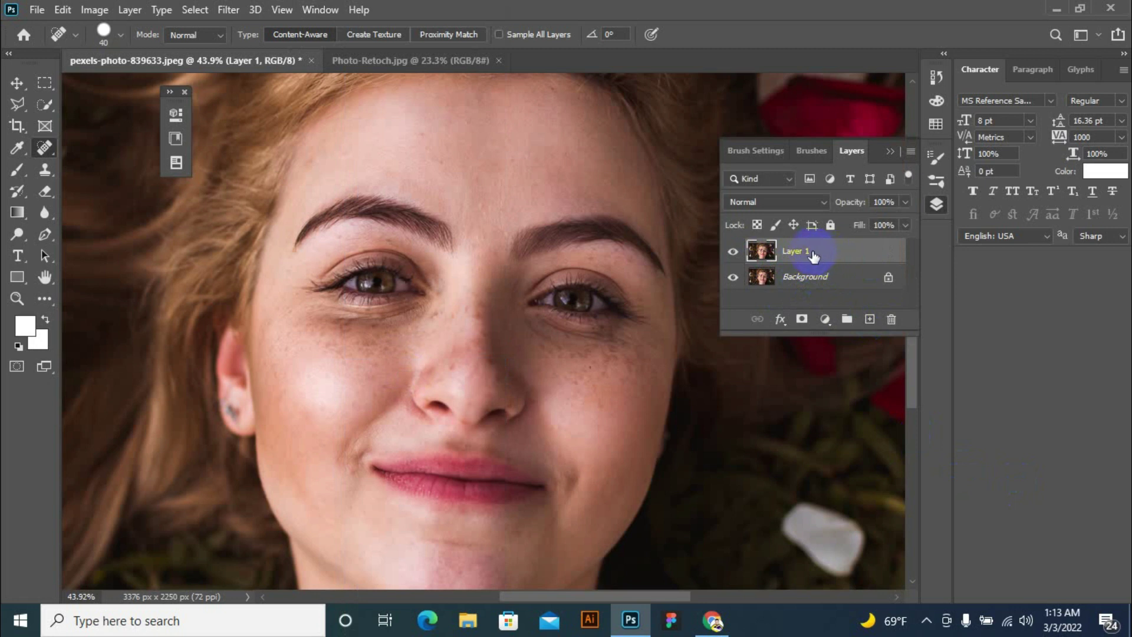
key("ctrl+j")
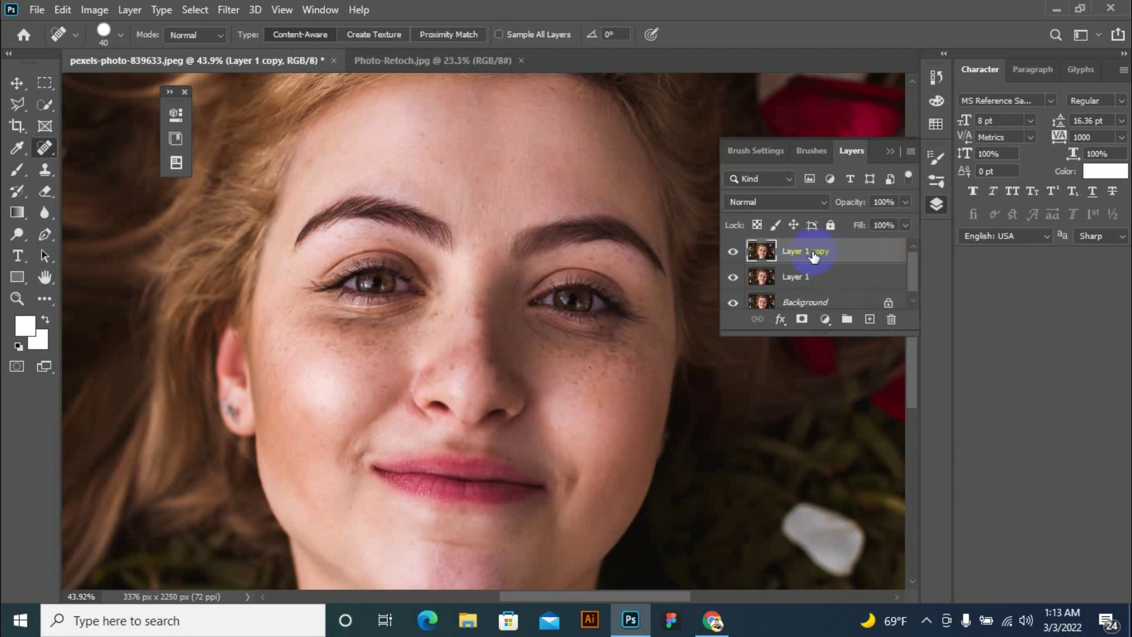
Convert both Layer 1 and Layer 1 copy to smart objects.
left_click(790, 277)
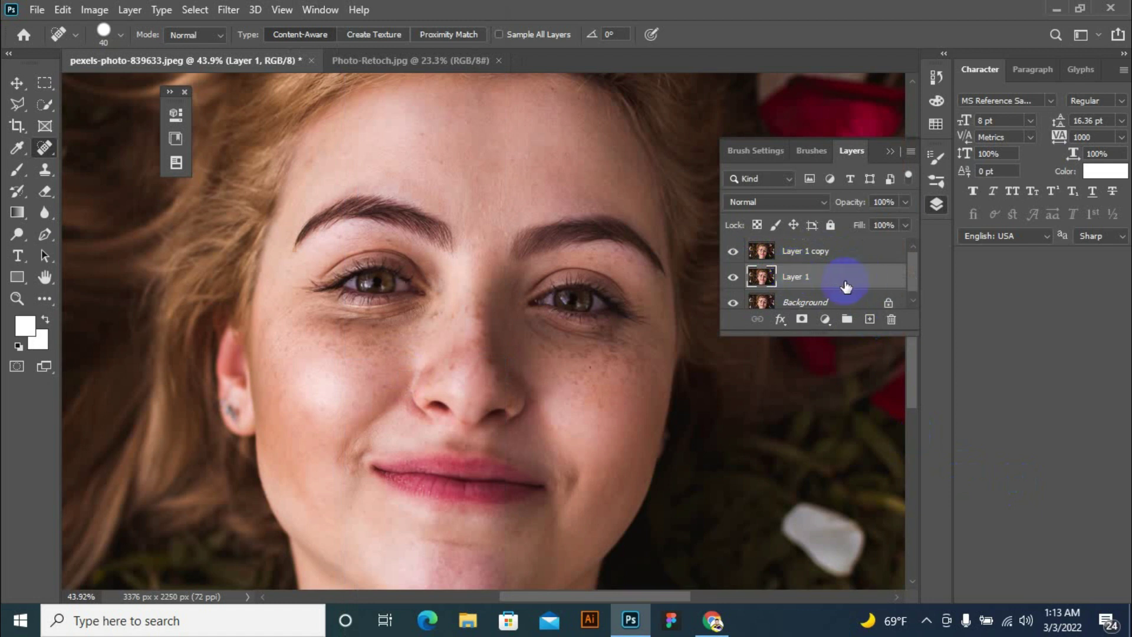
right_click(797, 277)
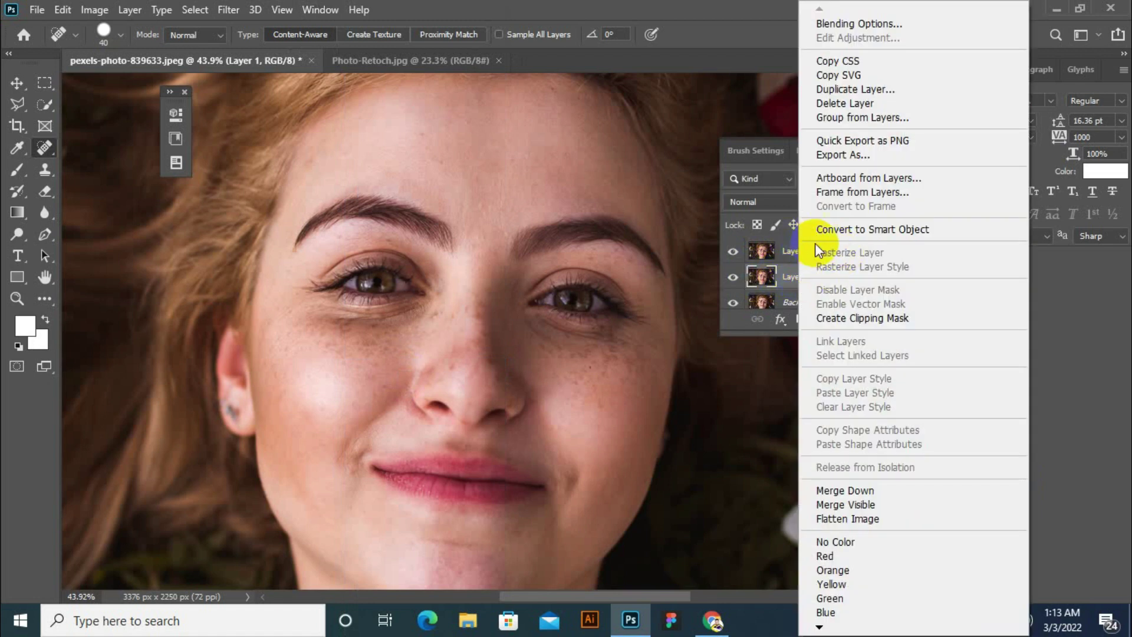
left_click(831, 229)
left_click(807, 251)
right_click(808, 253)
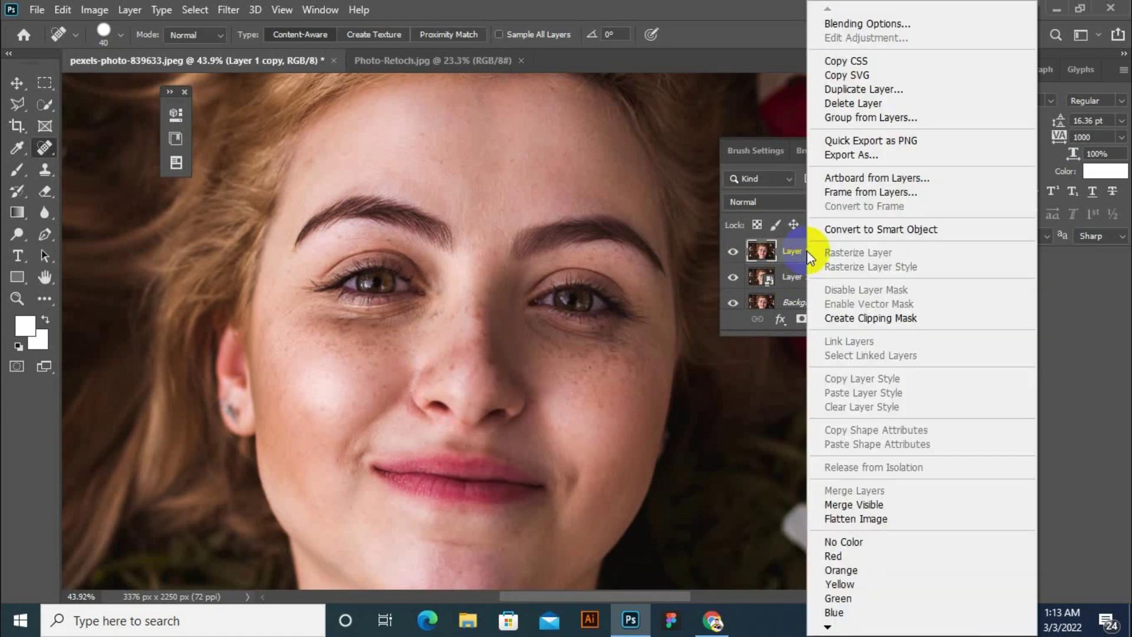
left_click(908, 230)
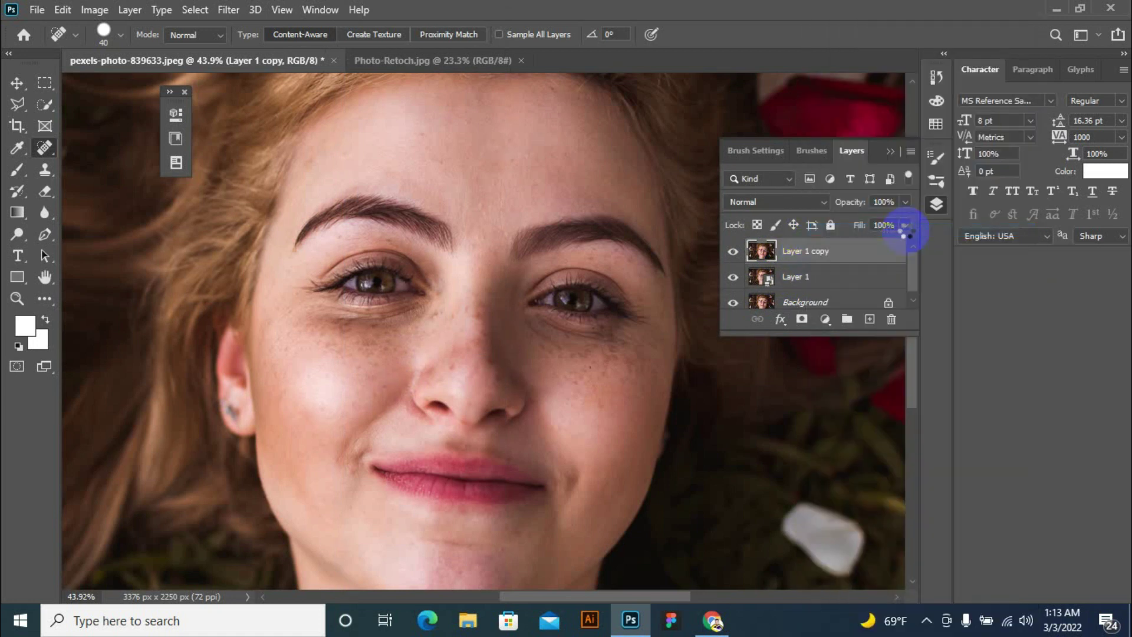
left_click(801, 277)
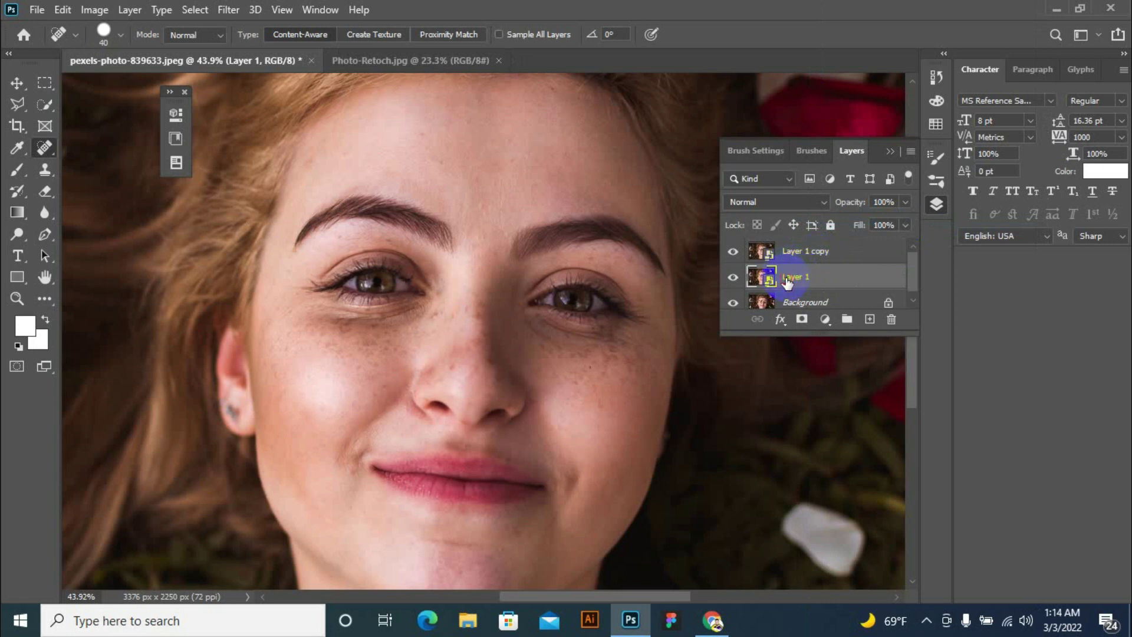
Hide Layer 1 copy and make Layer 1 the active layer.
left_click(799, 251)
left_click(733, 251)
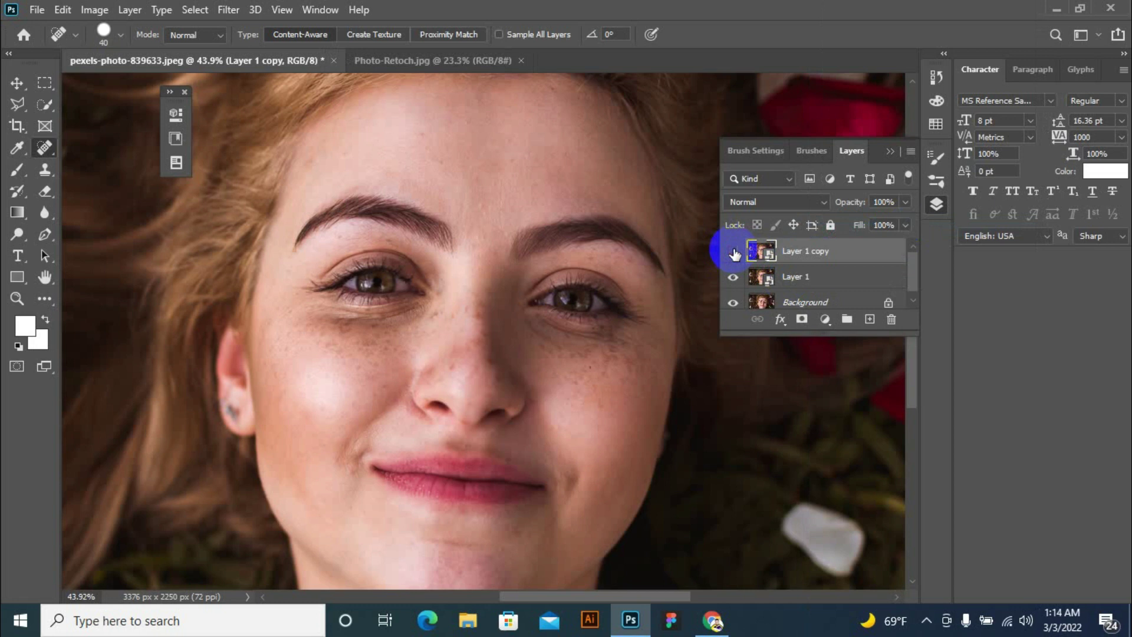
left_click(789, 279)
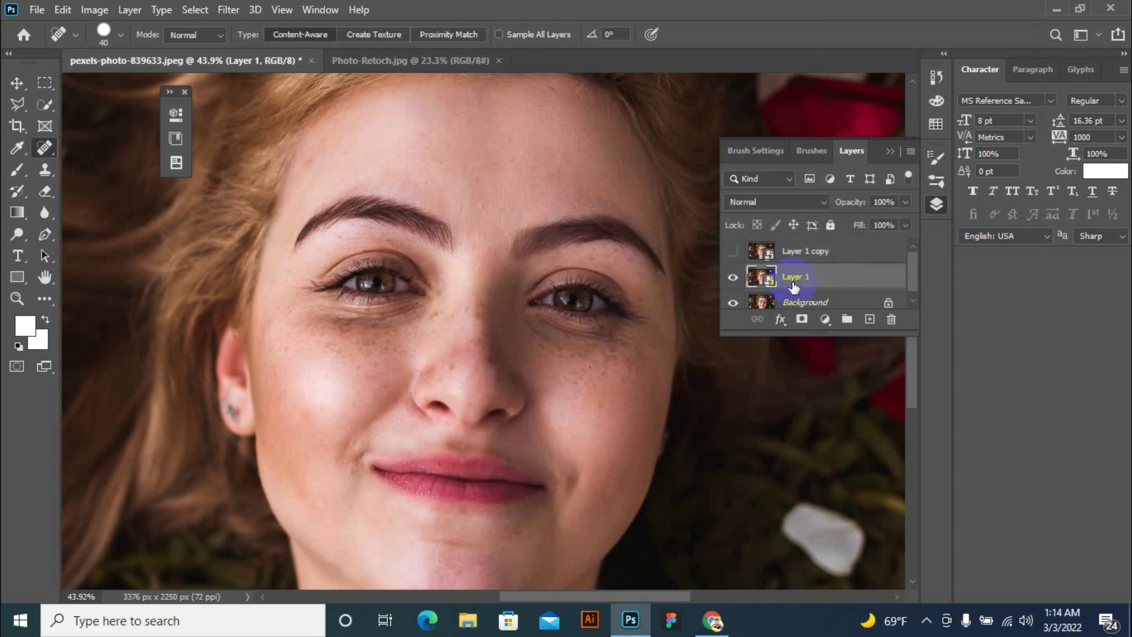
left_click(824, 284)
Apply a 10-pixel Gaussian Blur smart filter to Layer 1.
left_click(311, 113)
left_click(228, 10)
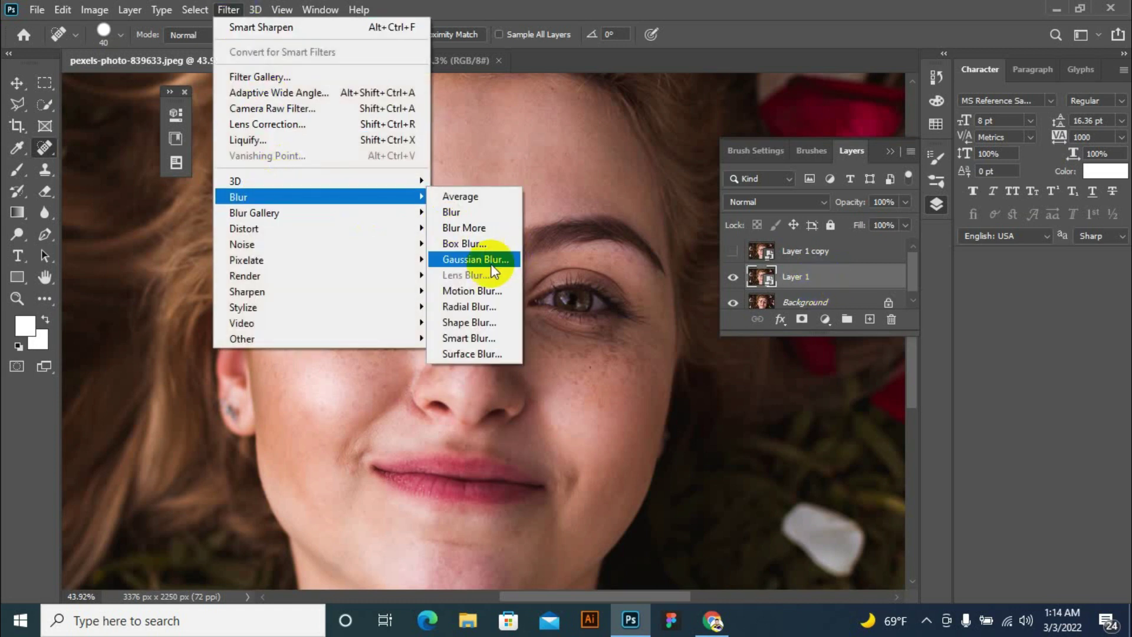
mouse_move(265, 196)
left_click(489, 262)
left_click(497, 323)
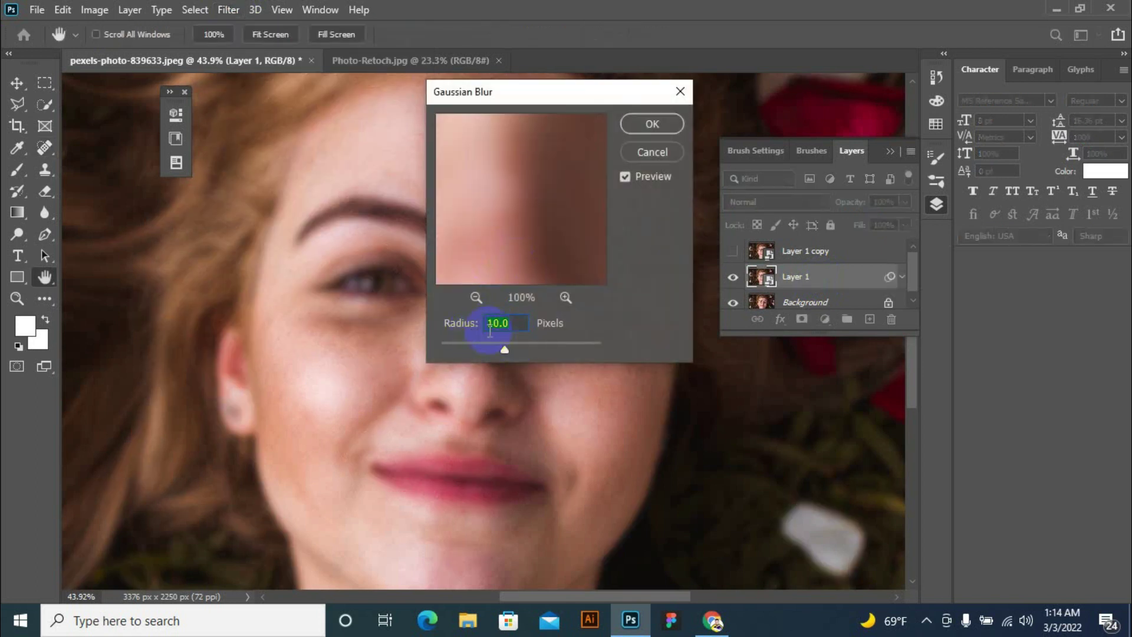
left_click(644, 125)
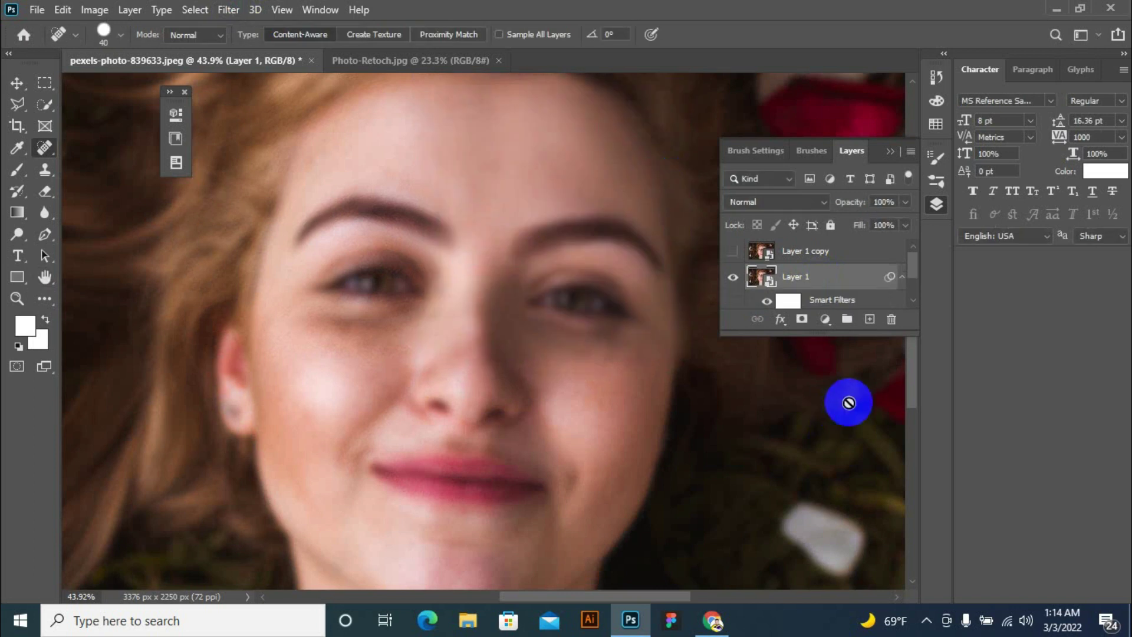
left_click(788, 298)
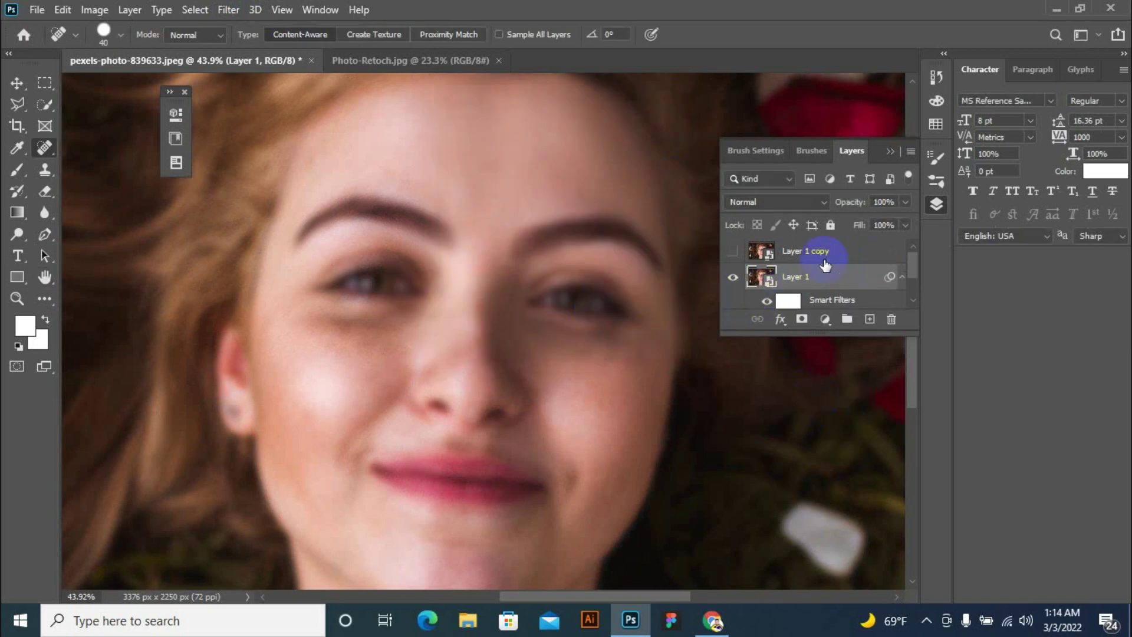
Make Layer 1 copy visible and set its blend mode to Vivid Light.
left_click(778, 252)
left_click(733, 253)
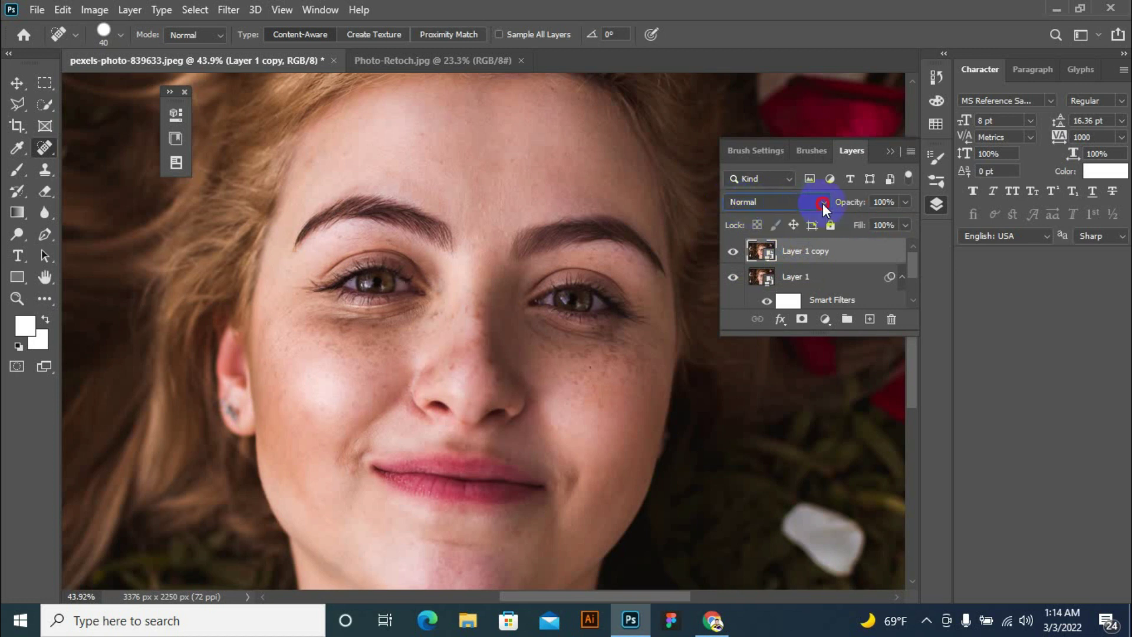
left_click(823, 204)
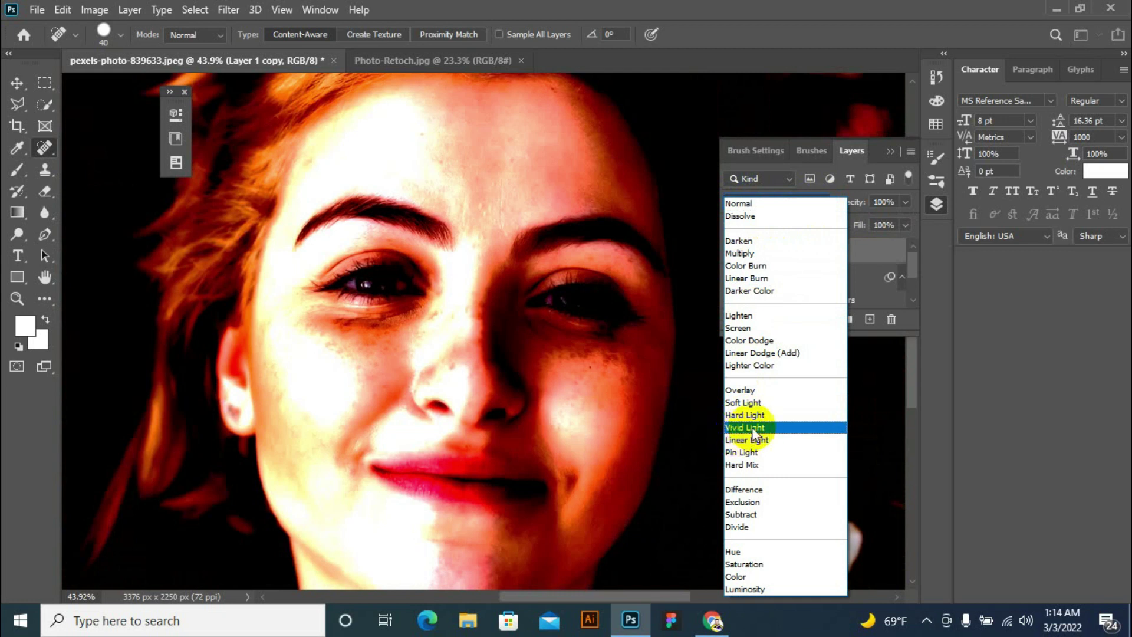
left_click(743, 430)
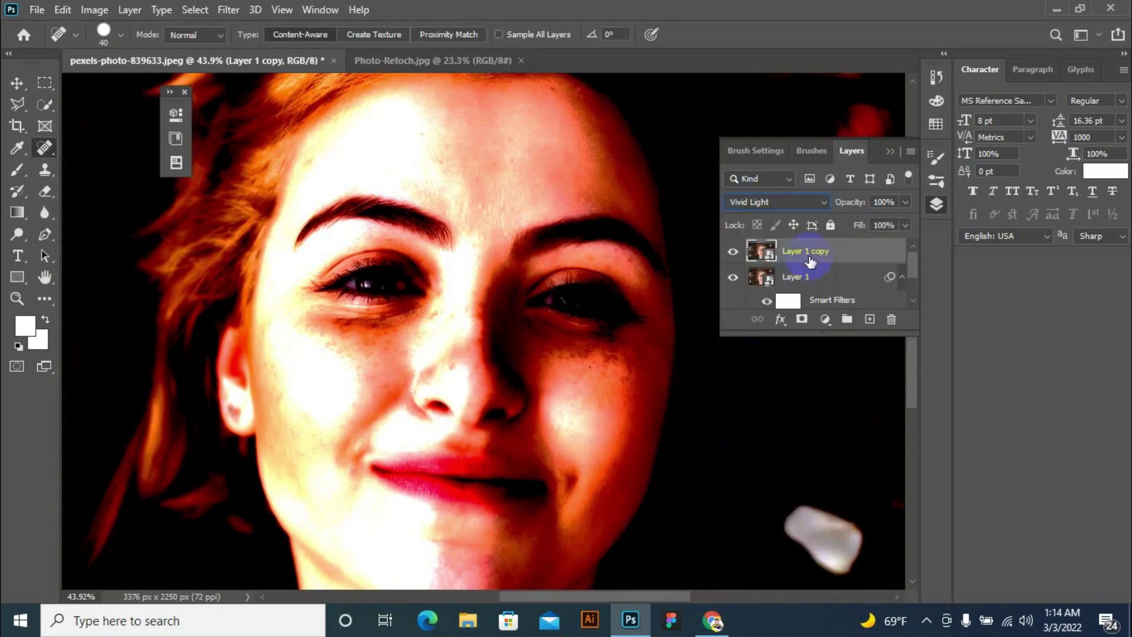
Apply a 2-pixel High Pass filter to Layer 1 copy.
left_click(228, 10)
mouse_move(242, 338)
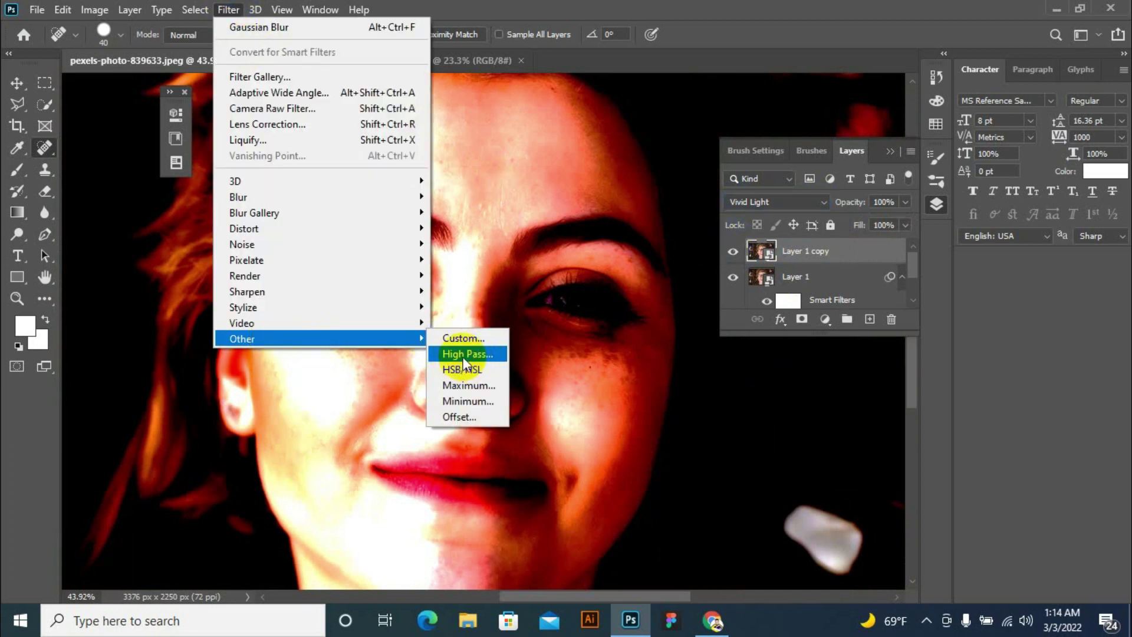
left_click(458, 354)
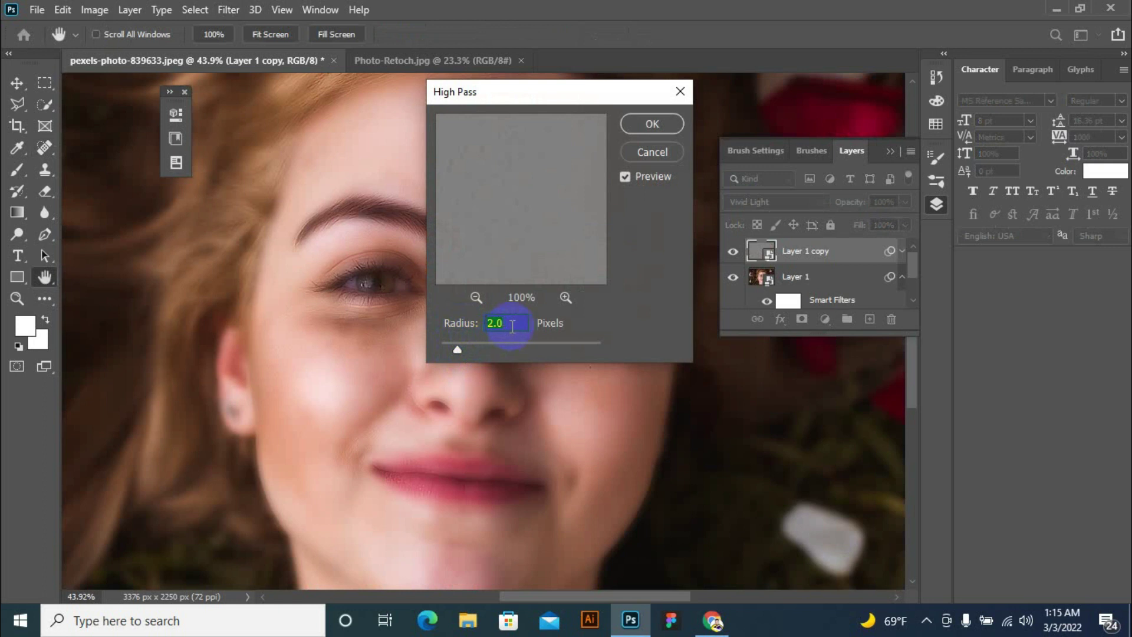
left_click(652, 125)
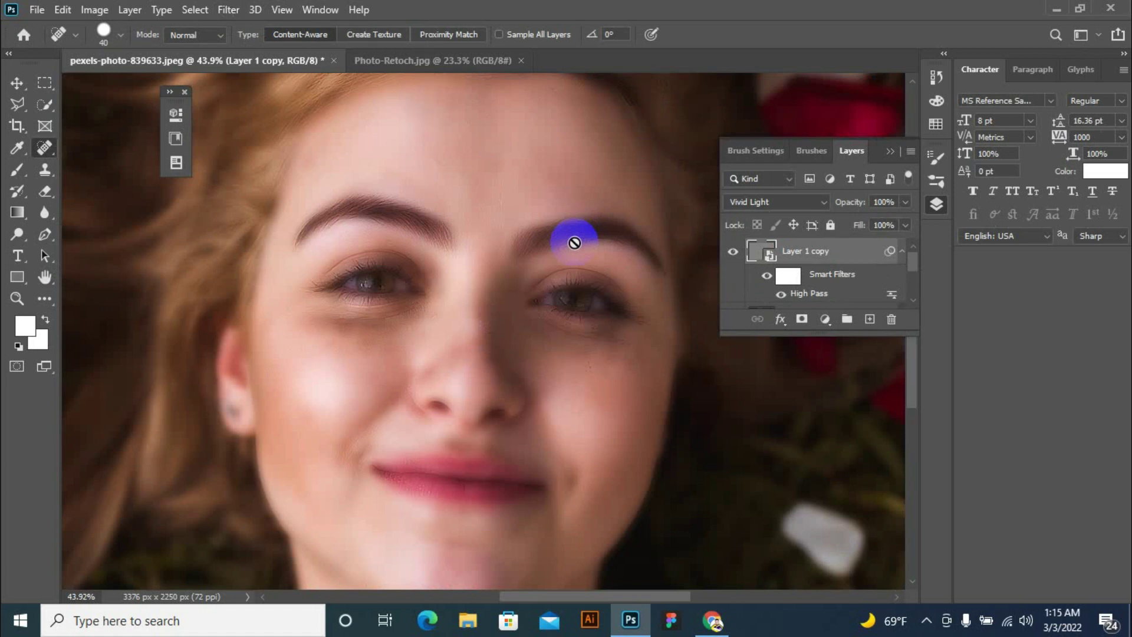
left_click_drag(574, 242, 556, 198)
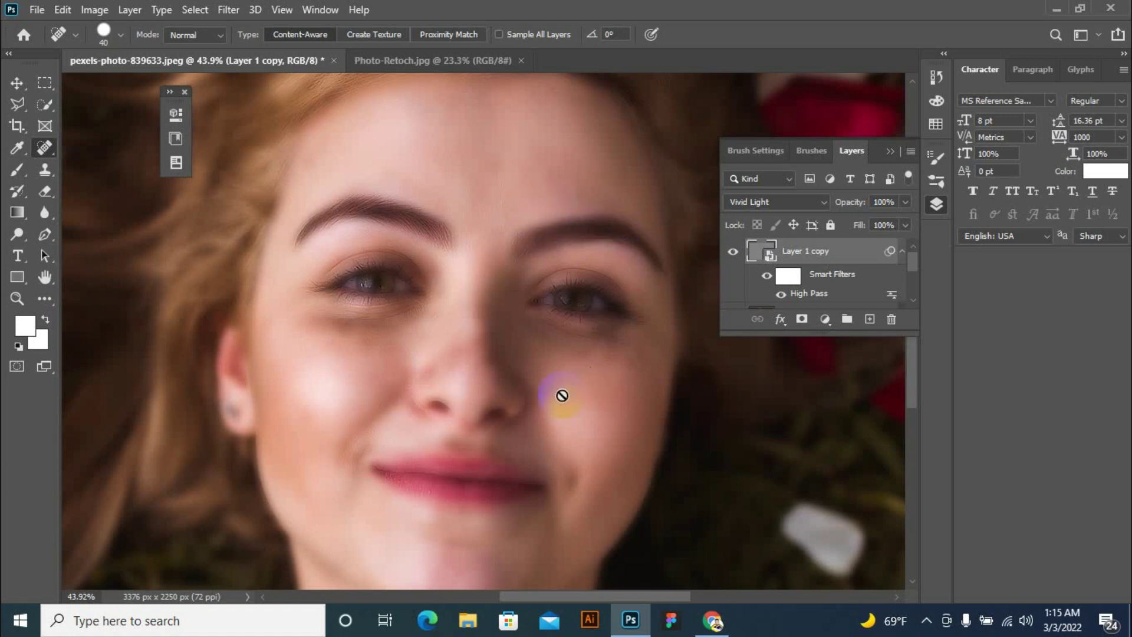
left_click(586, 313)
Select Layer 1 together with Layer 1 copy and group them into Group 1.
scroll(481, 293, "down", 2)
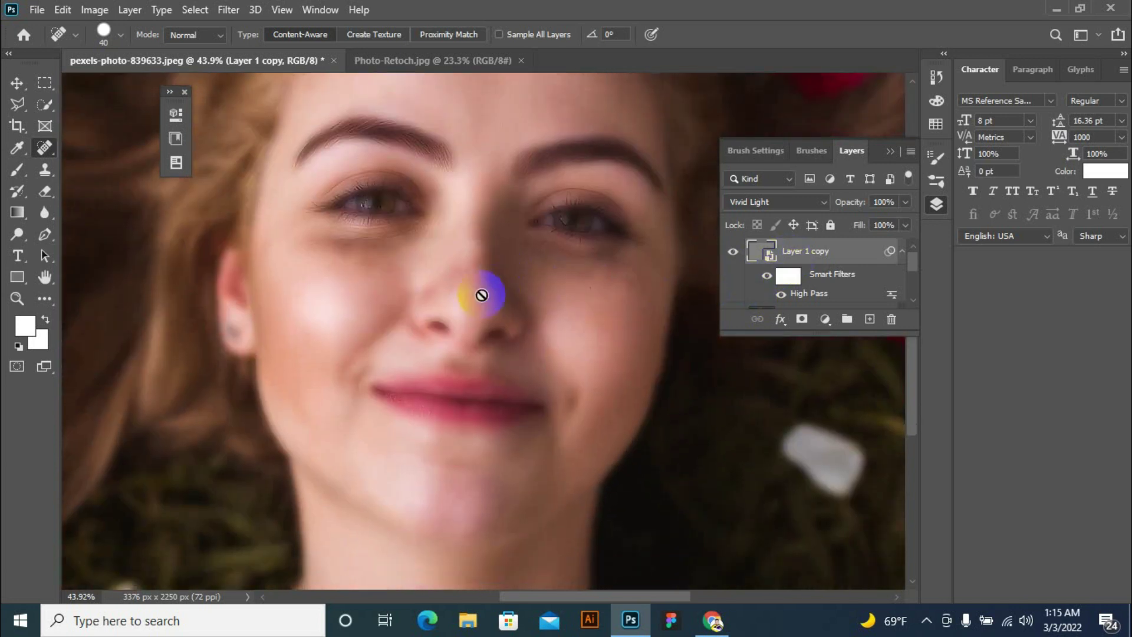
scroll(484, 294, "down", 2)
scroll(486, 294, "down", 1)
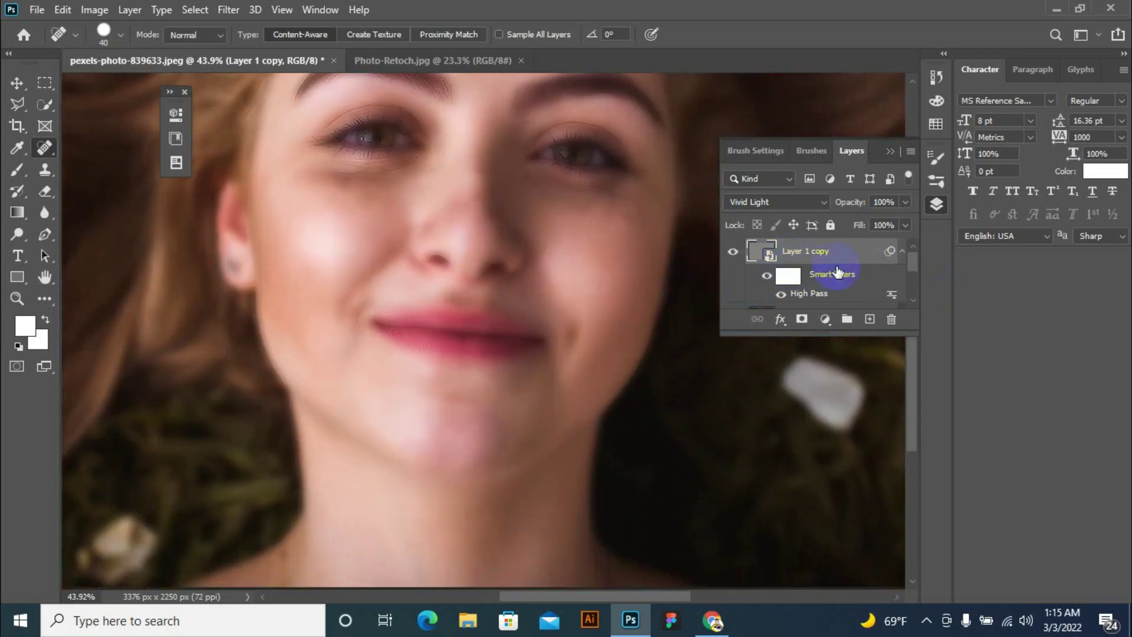
left_click_drag(911, 266, 911, 271)
left_click(816, 283)
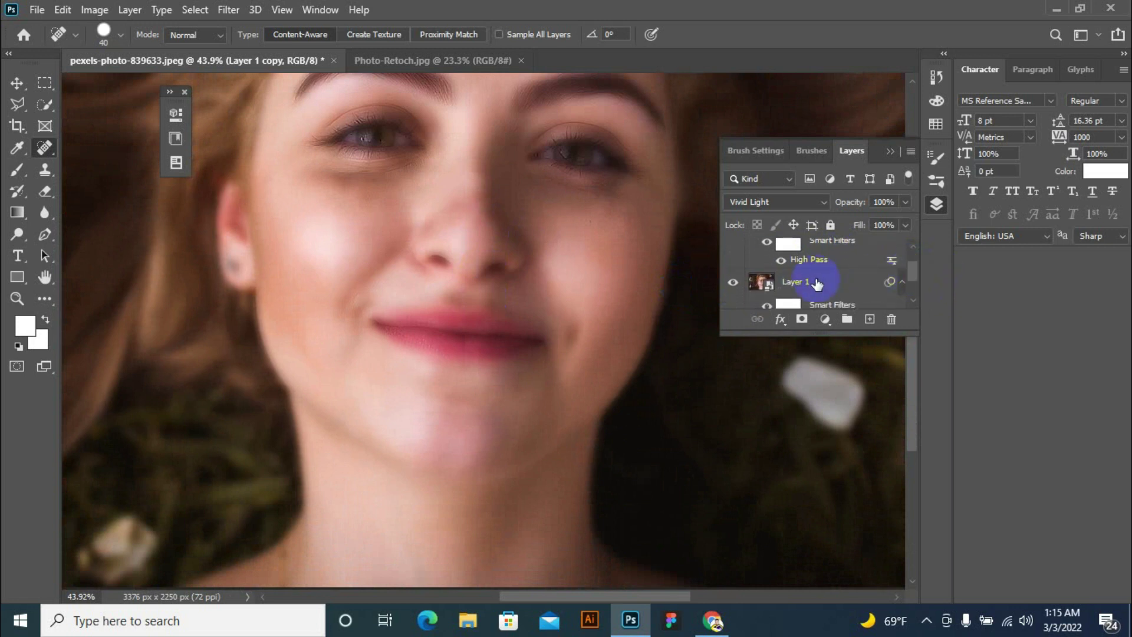
scroll(817, 283, "down", 1)
scroll(819, 283, "up", 2)
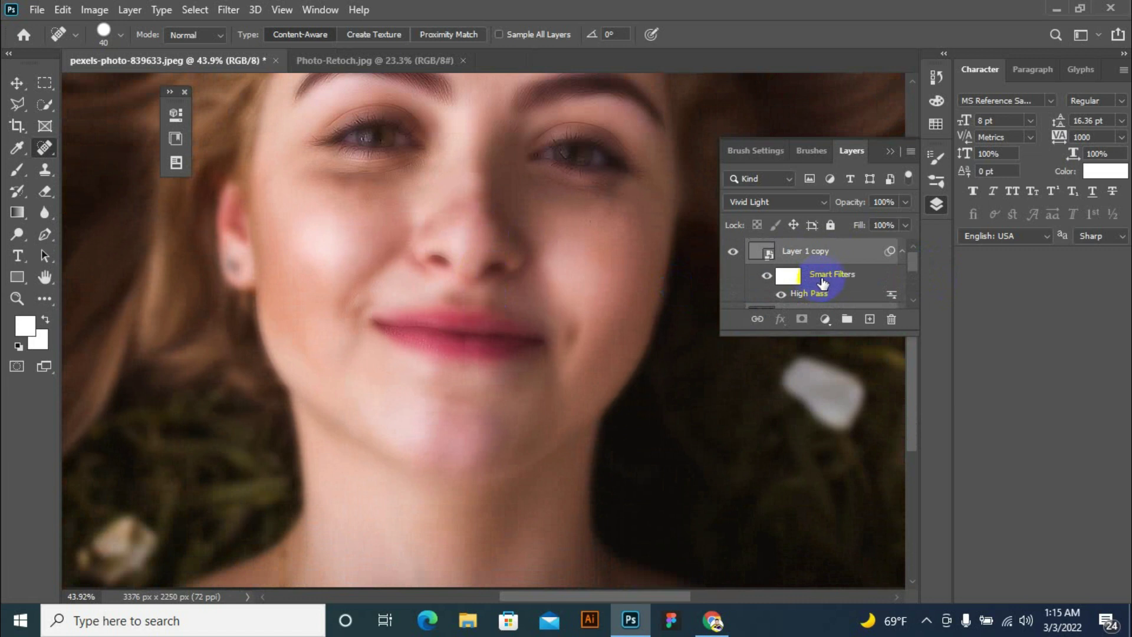
key("ctrl+g")
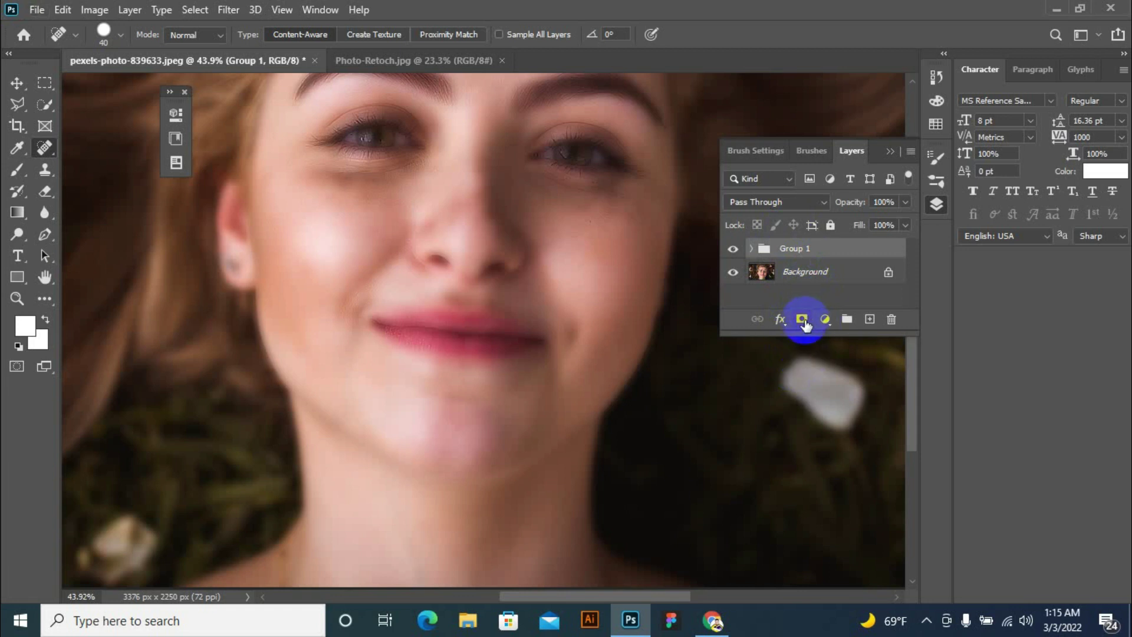
Add a black hide-all layer mask to Group 1.
left_click(802, 321, "alt")
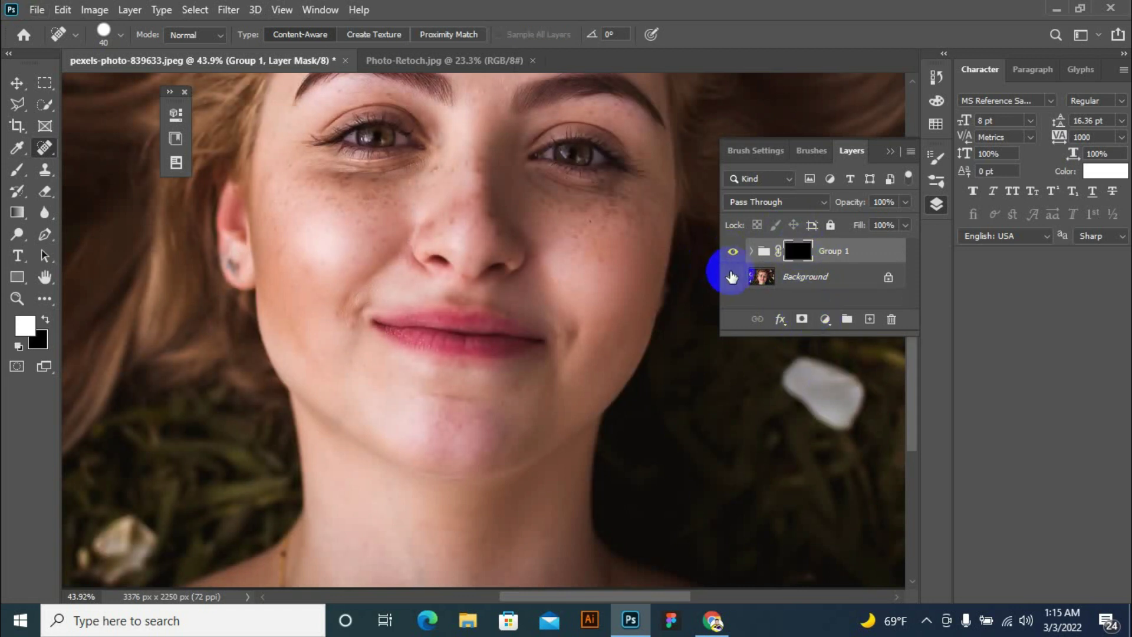
scroll(672, 255, "up", 1)
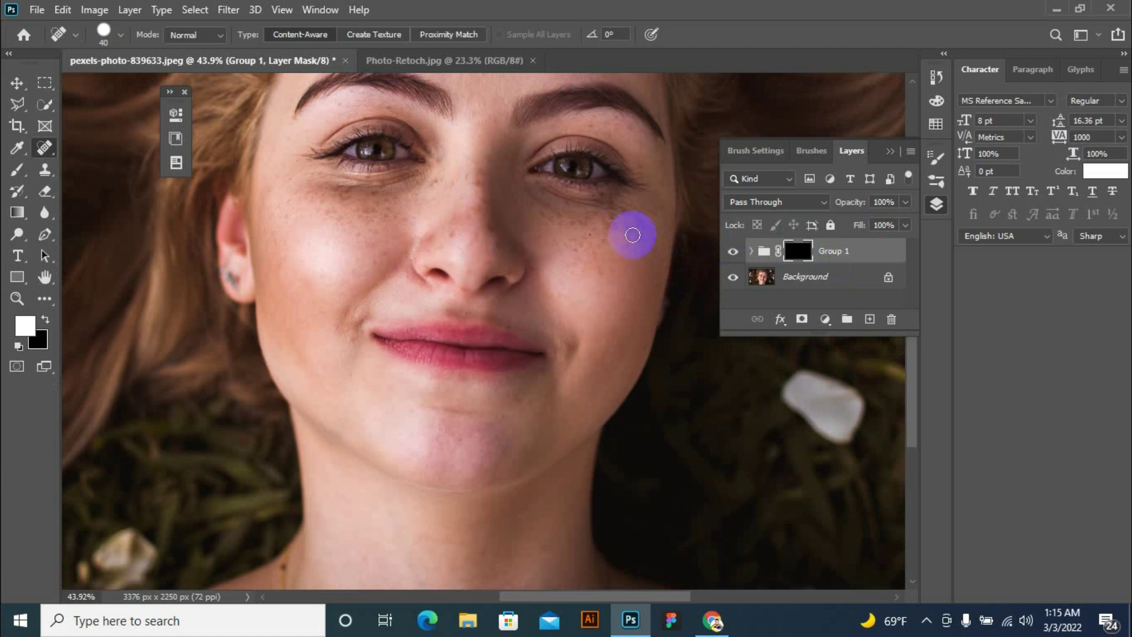
scroll(588, 240, "up", 1)
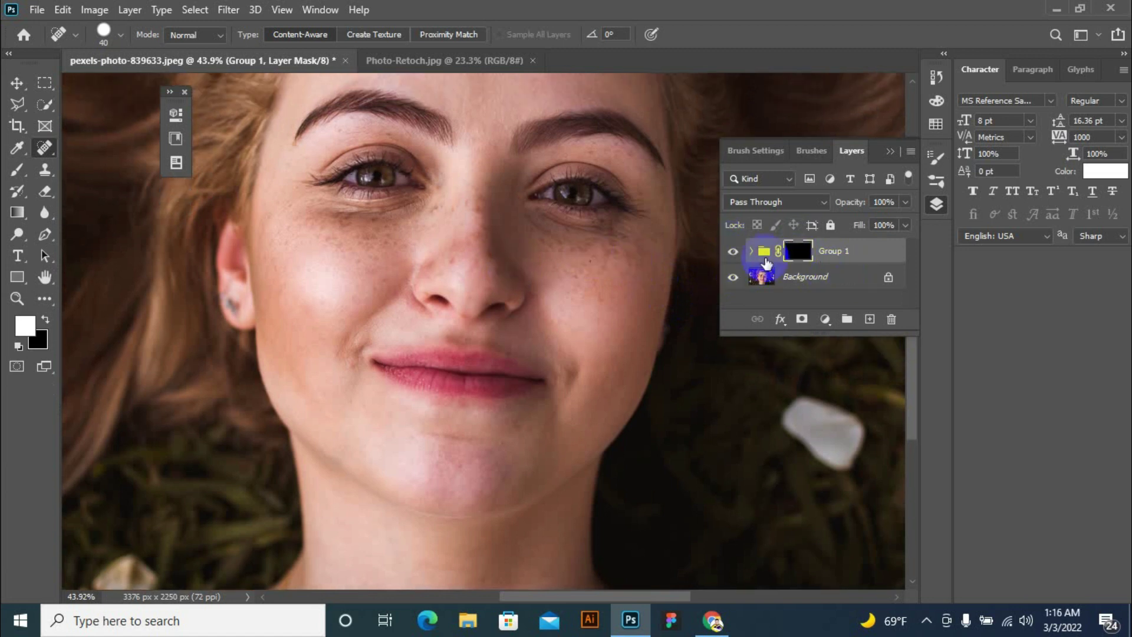
scroll(619, 245, "up", 2)
scroll(379, 227, "up", 2)
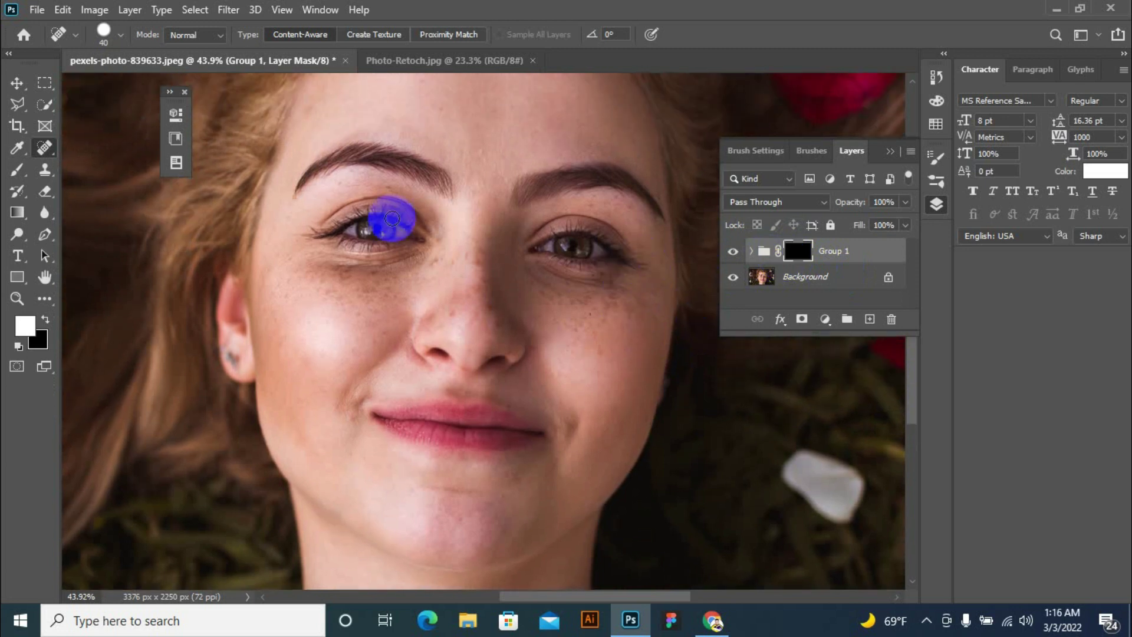
Select the Brush tool with the 45 px Soft Round preset.
right_click(18, 172)
left_click(86, 171)
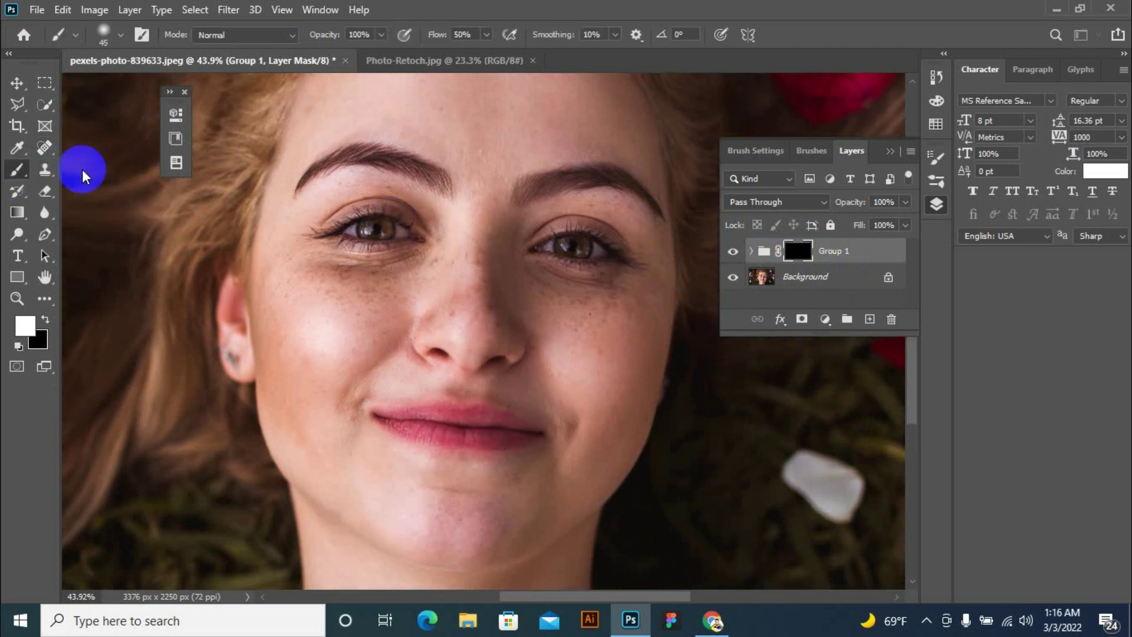
left_click(121, 35)
left_click(106, 222)
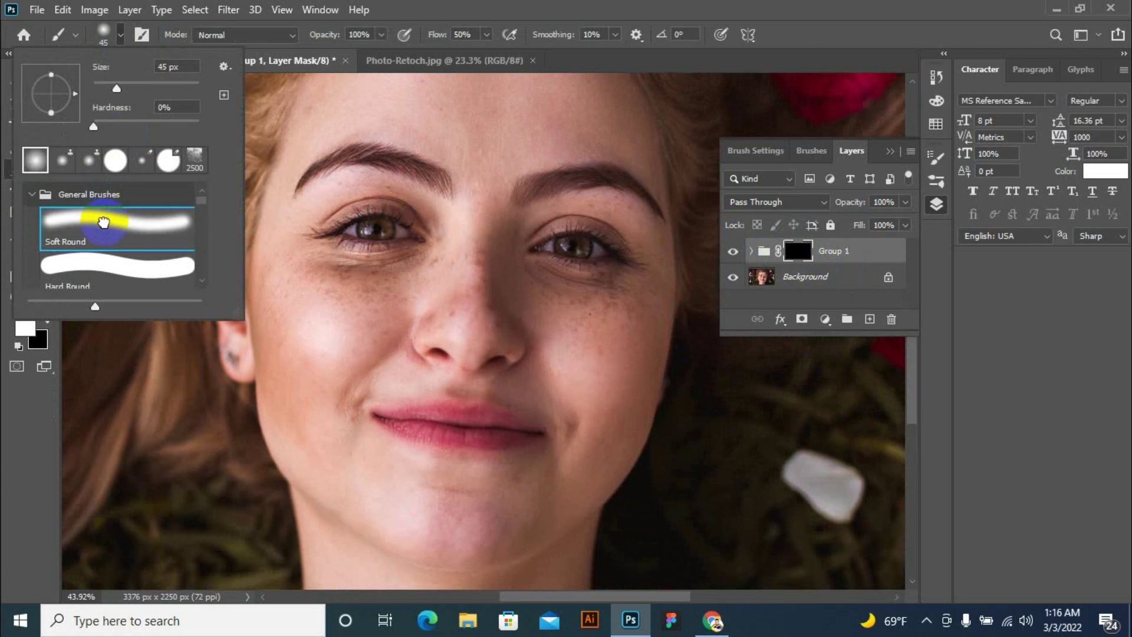
left_click(113, 208)
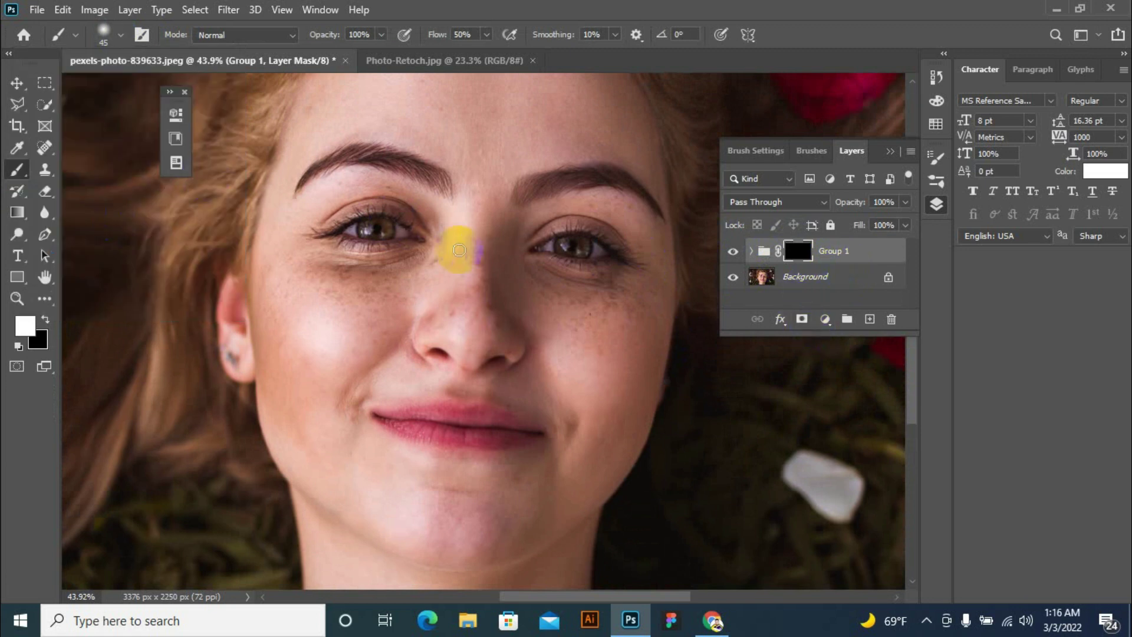
scroll(448, 212, "up", 4)
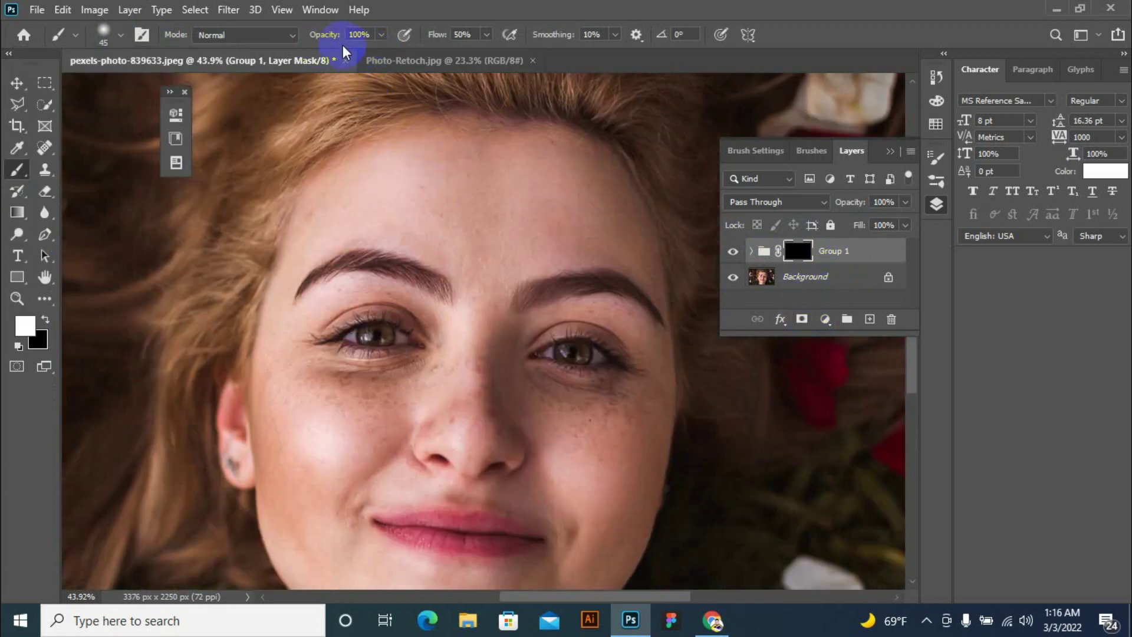
Resize the brush to 150 px and paint white on Group 1's mask over forehead, cheeks and nose.
scroll(470, 237, "up", 3)
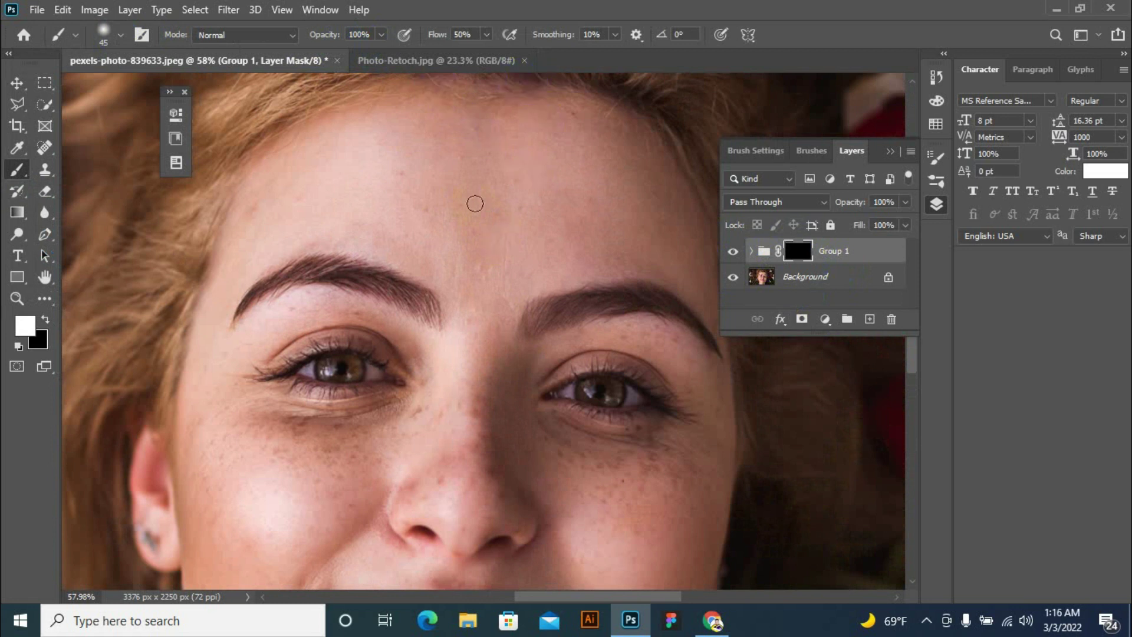
scroll(477, 260, "down", 2)
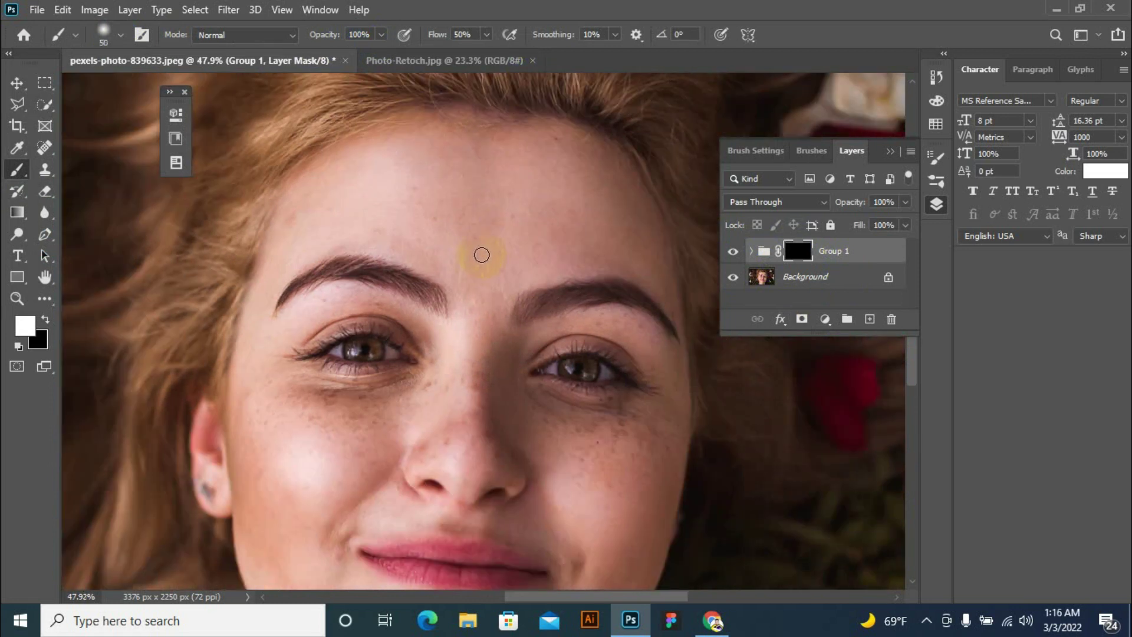
key("bracketright")
key("bracketright")
scroll(484, 263, "up", 1)
key("bracketright")
key("bracketright")
key("bracketright")
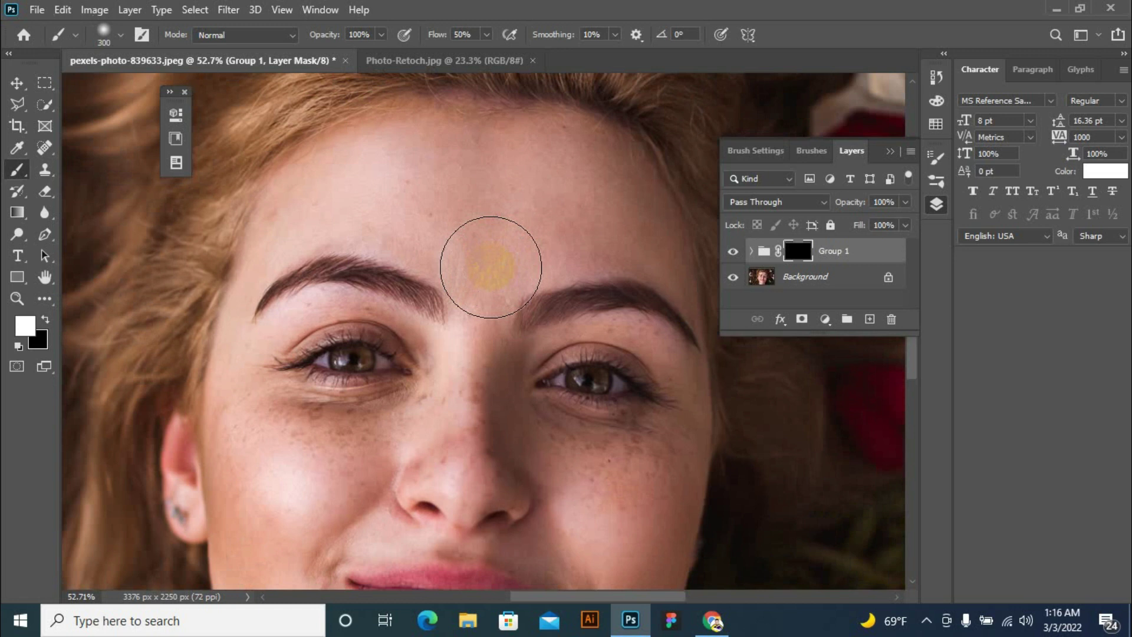
key("bracketright")
key("bracketright")
key("bracketright")
key("bracketright")
key("bracketleft")
key("bracketleft")
key("bracketleft")
key("bracketleft")
key("bracketleft")
key("bracketleft")
key("bracketleft")
key("bracketleft")
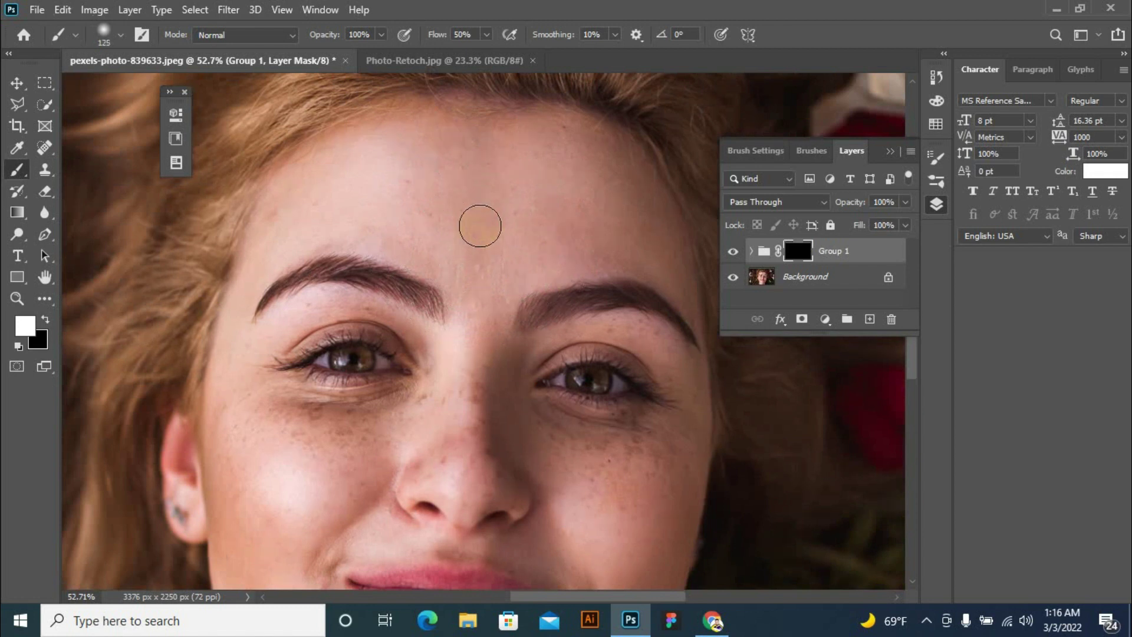
scroll(480, 226, "up", 1)
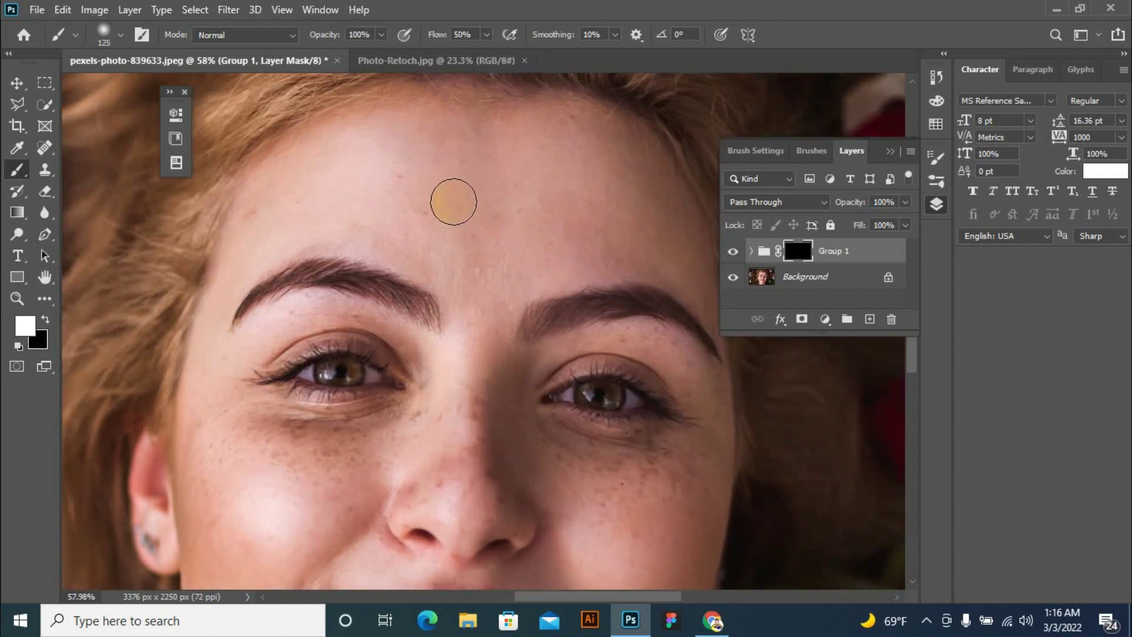
mouse_move(399, 189)
left_mouse_down()
mouse_move(461, 179)
mouse_move(548, 192)
mouse_move(480, 179)
mouse_move(467, 220)
mouse_move(457, 354)
mouse_move(488, 394)
mouse_move(495, 518)
mouse_move(363, 444)
mouse_move(321, 434)
mouse_move(396, 430)
mouse_move(273, 515)
mouse_move(307, 525)
mouse_move(232, 374)
mouse_move(215, 516)
mouse_move(409, 561)
mouse_move(649, 467)
left_mouse_up()
scroll(639, 442, "down", 2)
mouse_move(520, 316)
left_mouse_down()
mouse_move(629, 275)
mouse_move(718, 379)
mouse_move(647, 380)
mouse_move(576, 336)
mouse_move(606, 448)
mouse_move(539, 513)
mouse_move(286, 437)
mouse_move(306, 433)
mouse_move(354, 336)
mouse_move(497, 383)
mouse_move(454, 285)
left_mouse_up()
scroll(639, 424, "down", 3)
scroll(533, 328, "up", 1)
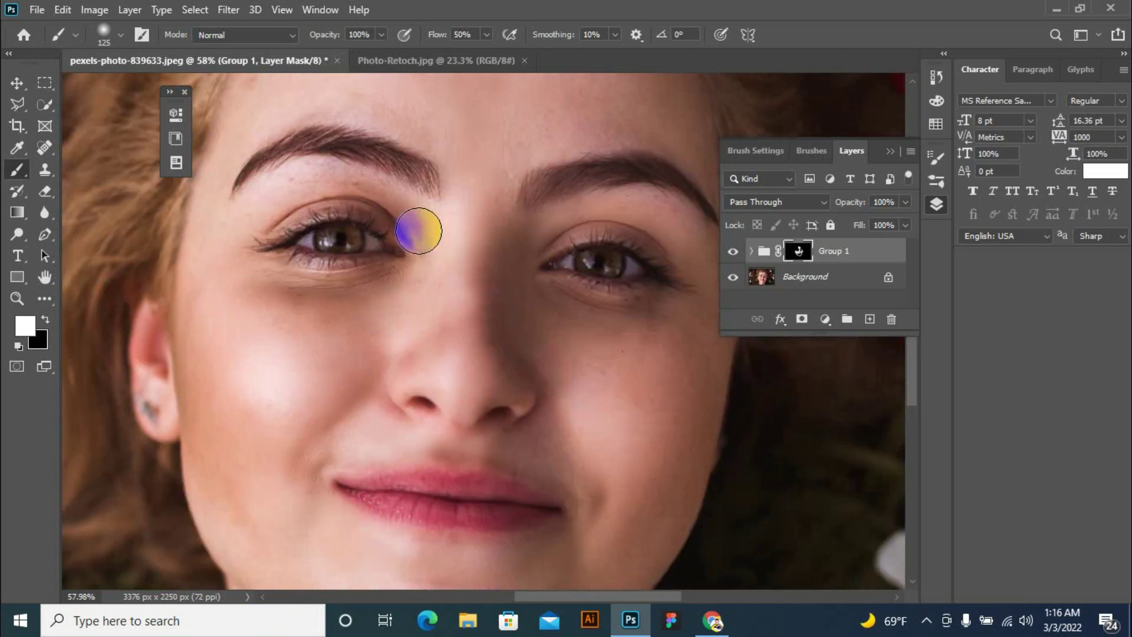
Paint the smoothing onto the forehead and chin through Group 1's mask.
scroll(248, 271, "up", 1)
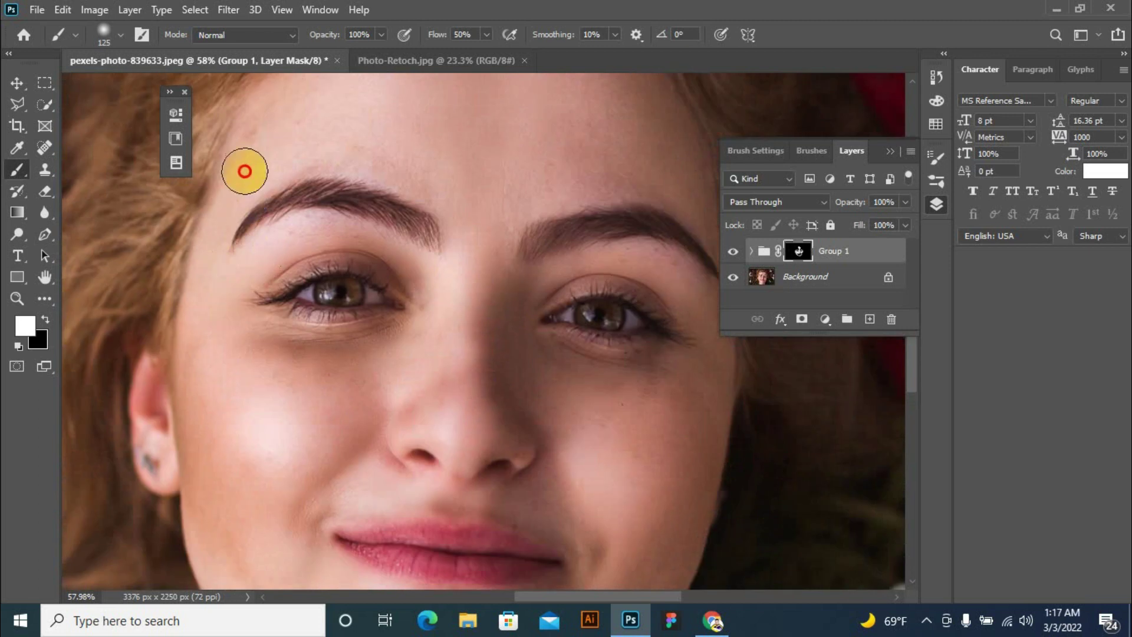
scroll(306, 154, "up", 1)
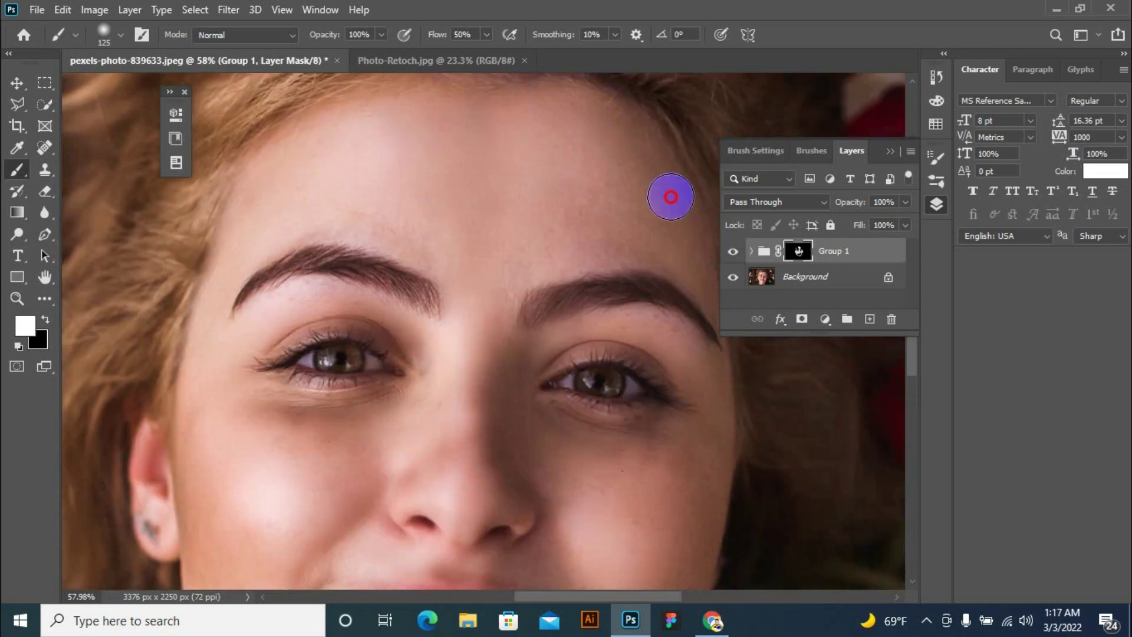
left_click_drag(671, 197, 640, 245)
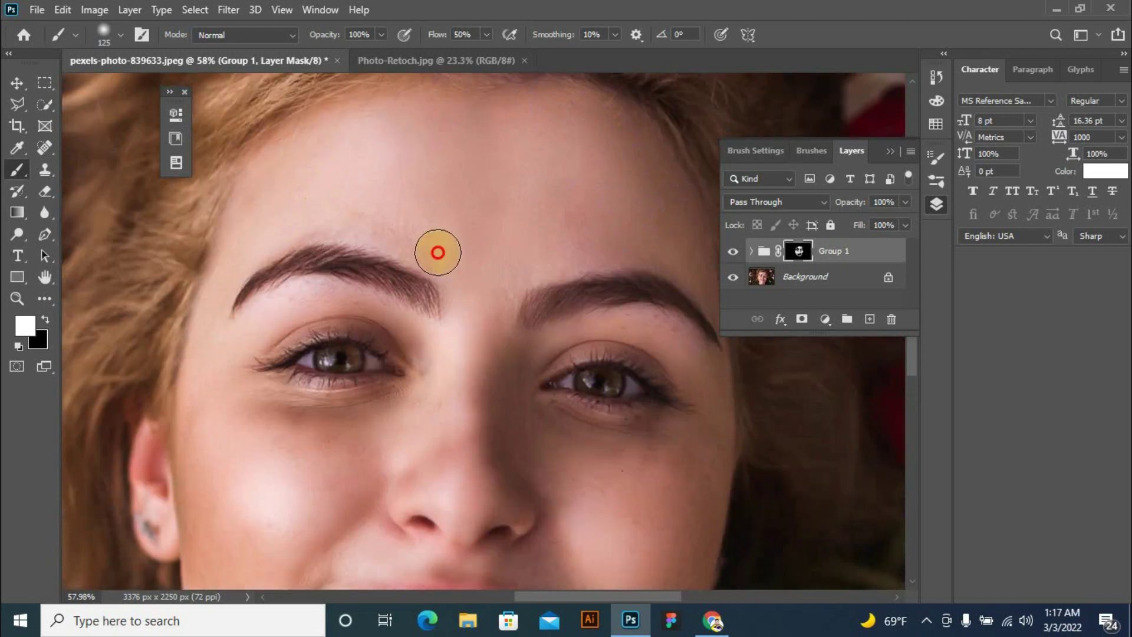
scroll(422, 212, "down", 1)
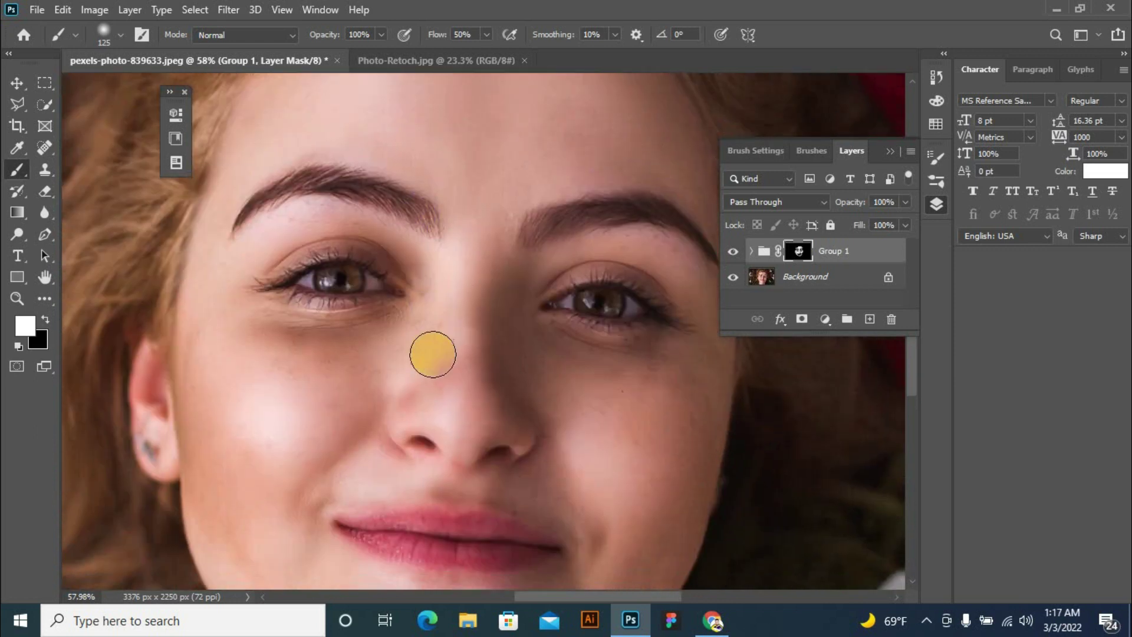
scroll(433, 355, "down", 1)
scroll(577, 410, "down", 1)
scroll(587, 366, "down", 1)
left_click_drag(597, 322, 407, 442)
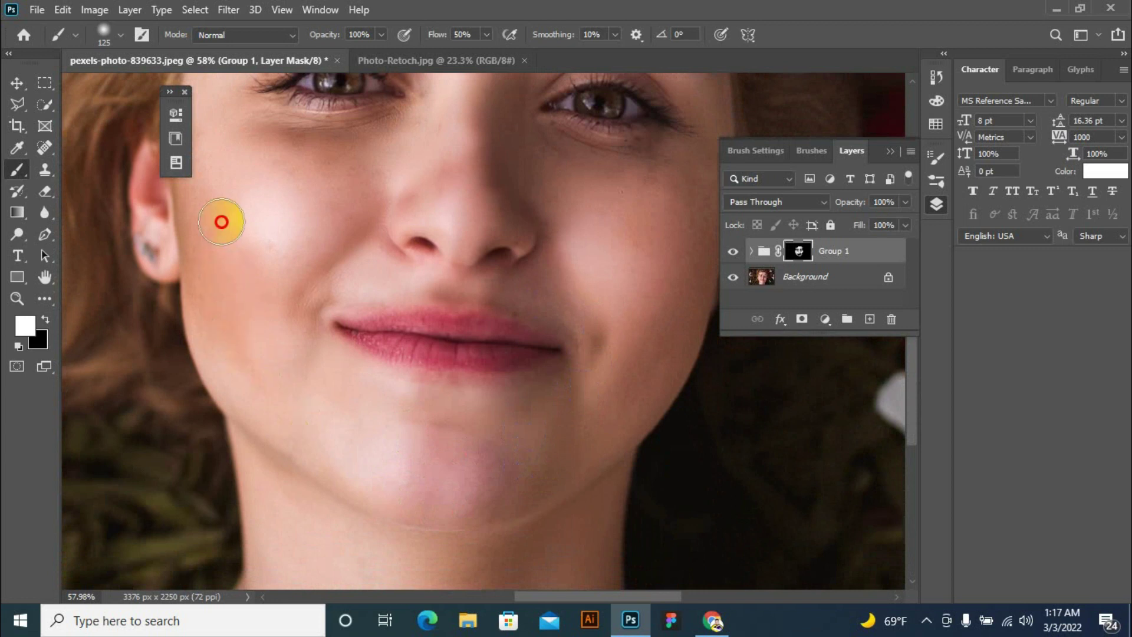
scroll(236, 331, "down", 2)
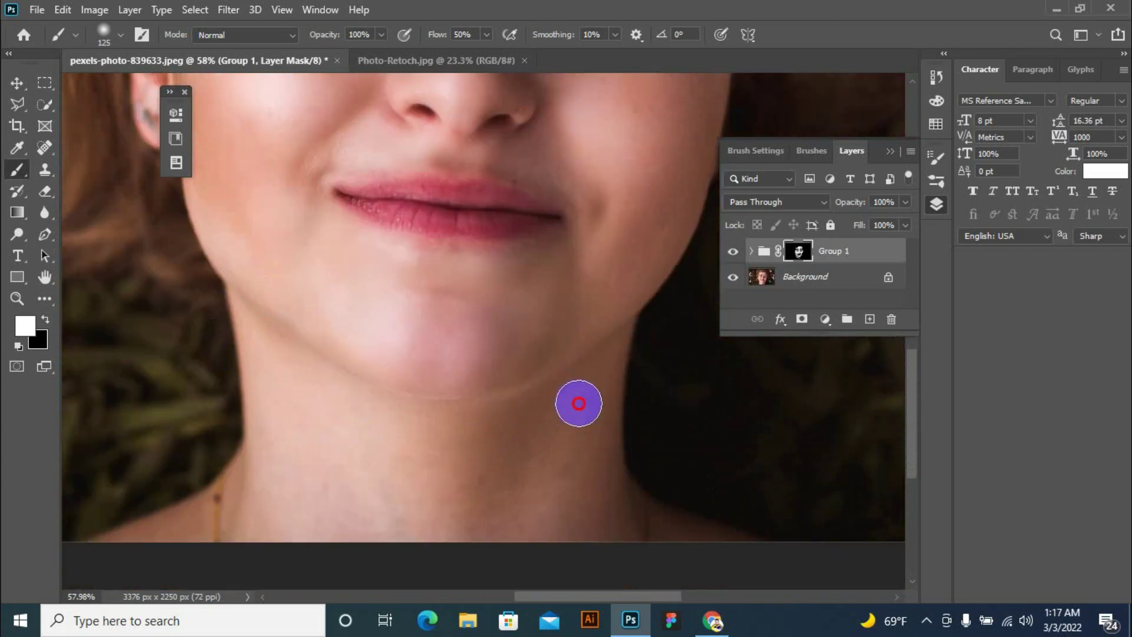
Paint the smoothing across the cheeks, resizing the brush down to 100.
key("bracketright")
key("bracketright")
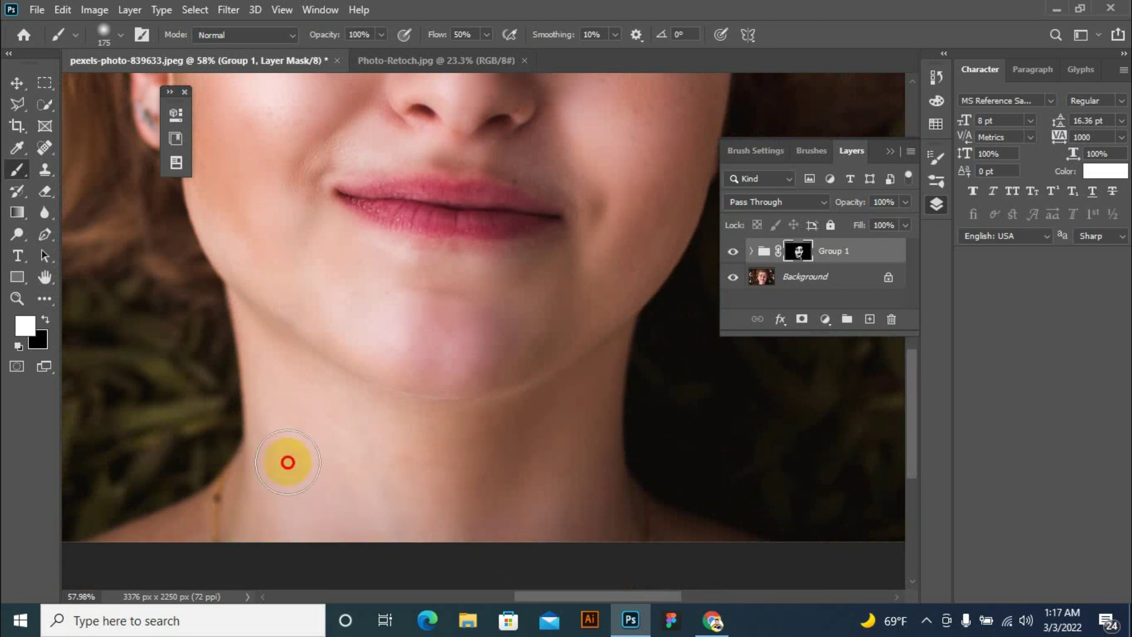
scroll(330, 466, "down", 2)
scroll(389, 472, "up", 1)
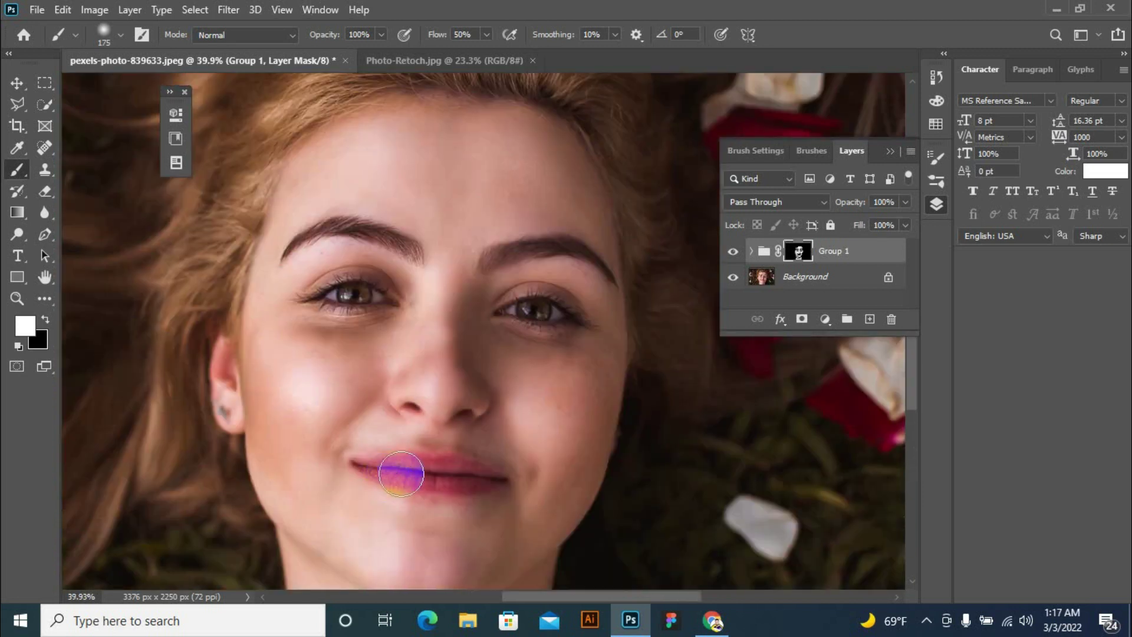
scroll(401, 474, "up", 1)
scroll(354, 382, "up", 2)
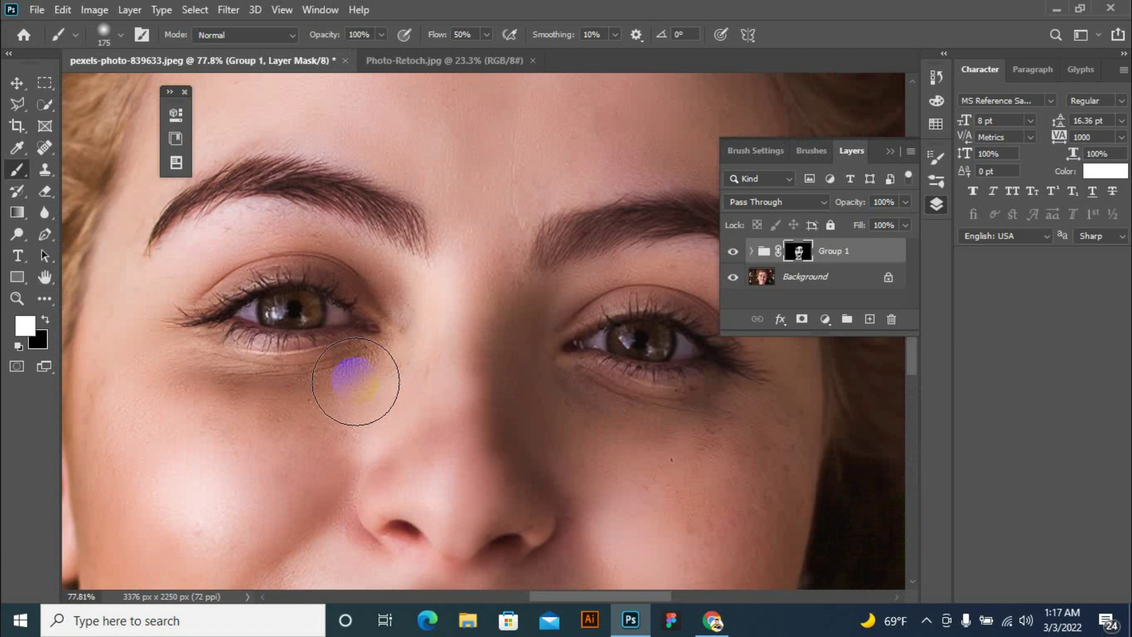
left_click_drag(355, 381, 277, 442)
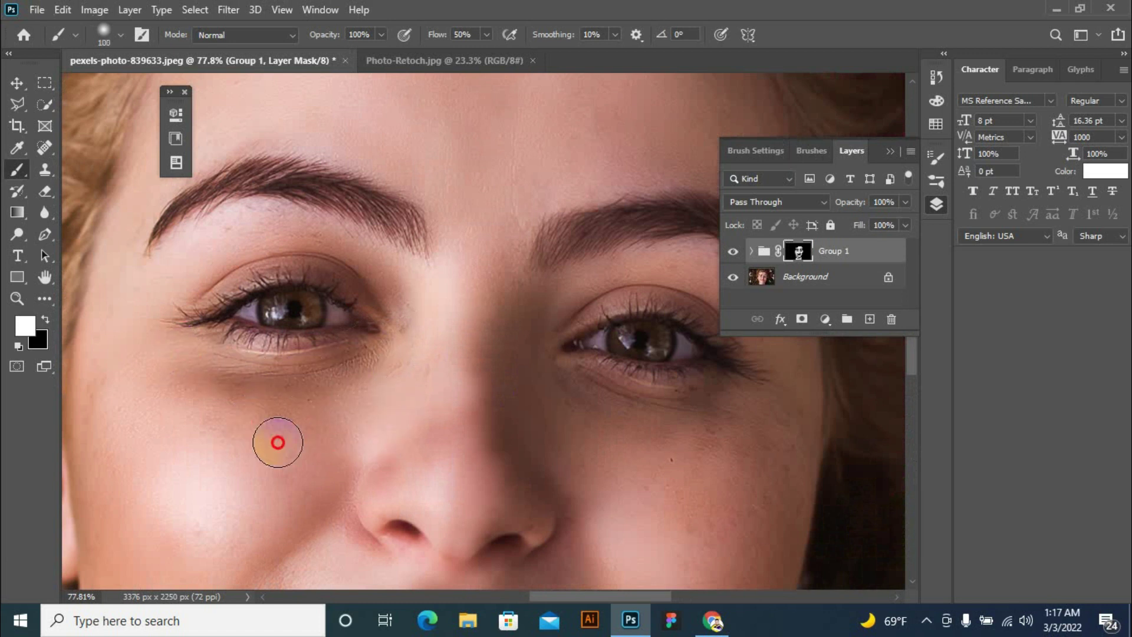
left_click(544, 435)
left_click(795, 445)
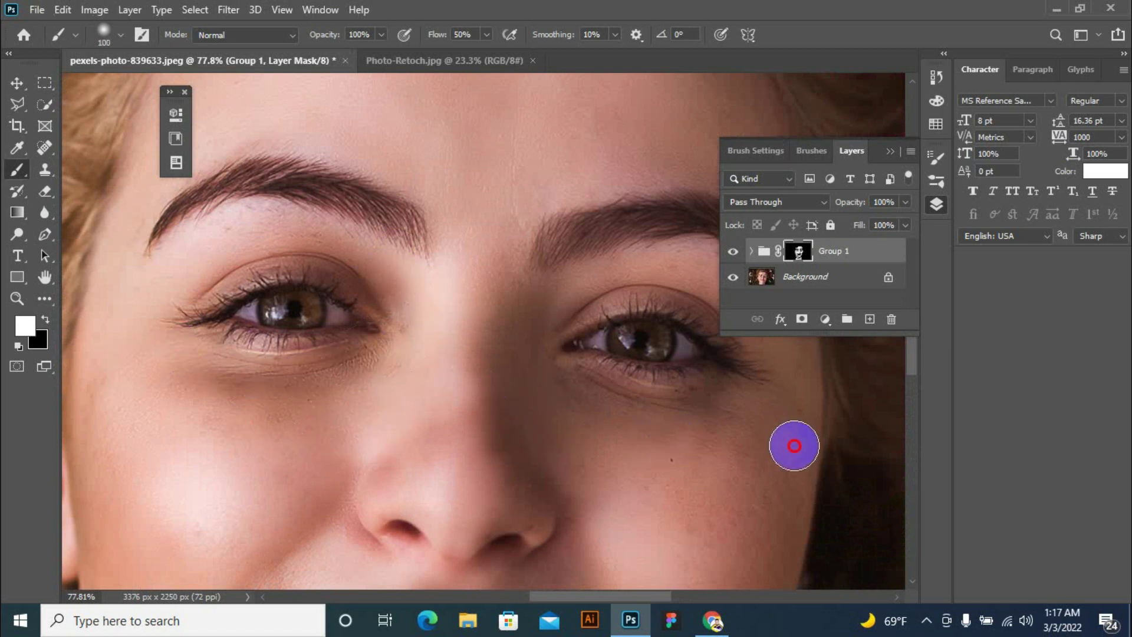
Soften the skin beside and below the nose and under the right eye.
left_click(515, 432)
left_click(554, 533)
left_click_drag(575, 492, 597, 419)
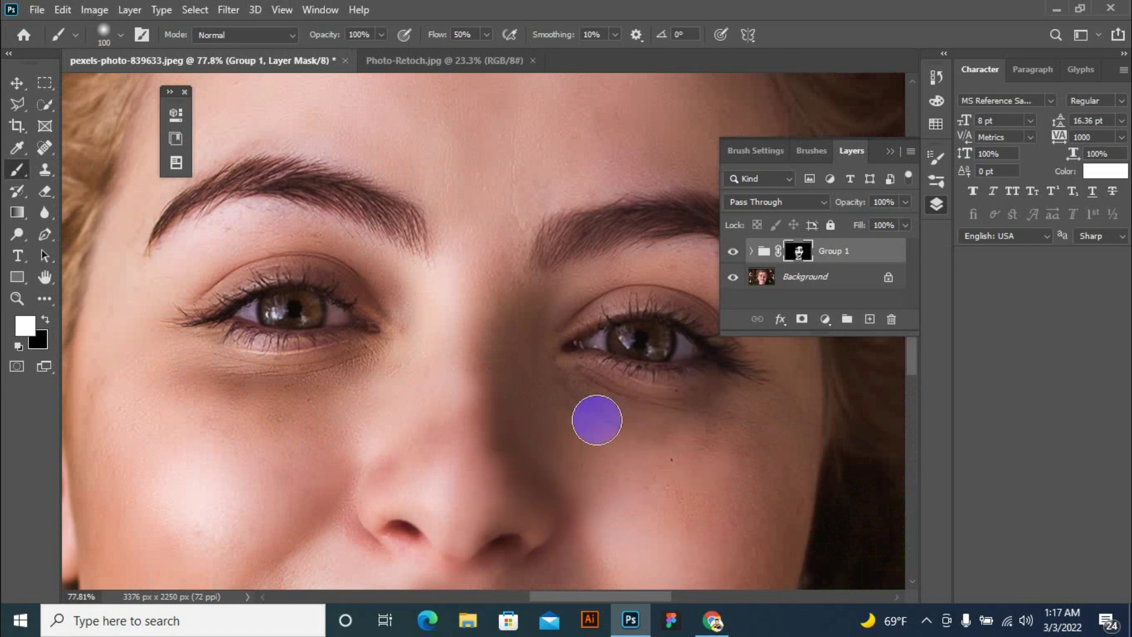
scroll(480, 391, "down", 5)
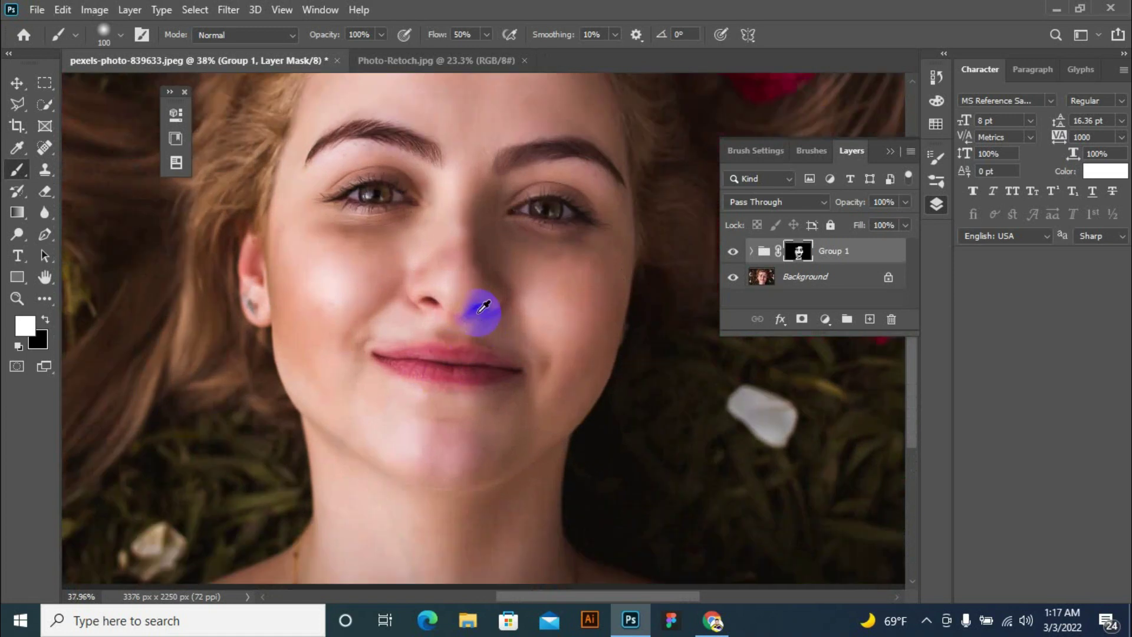
scroll(480, 300, "up", 2)
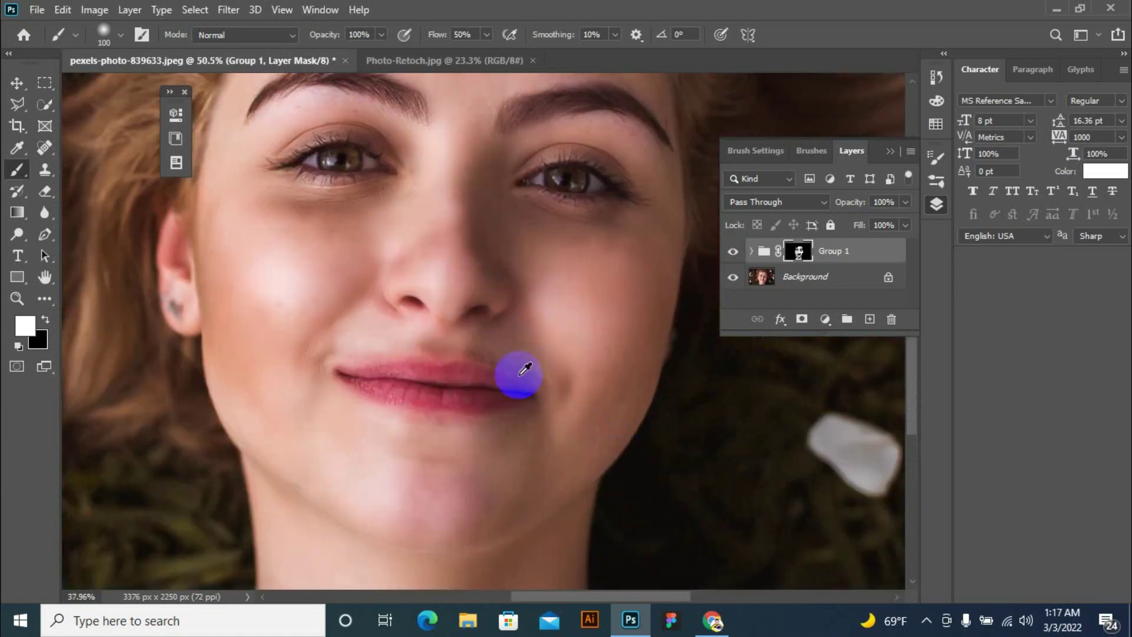
scroll(524, 370, "down", 2)
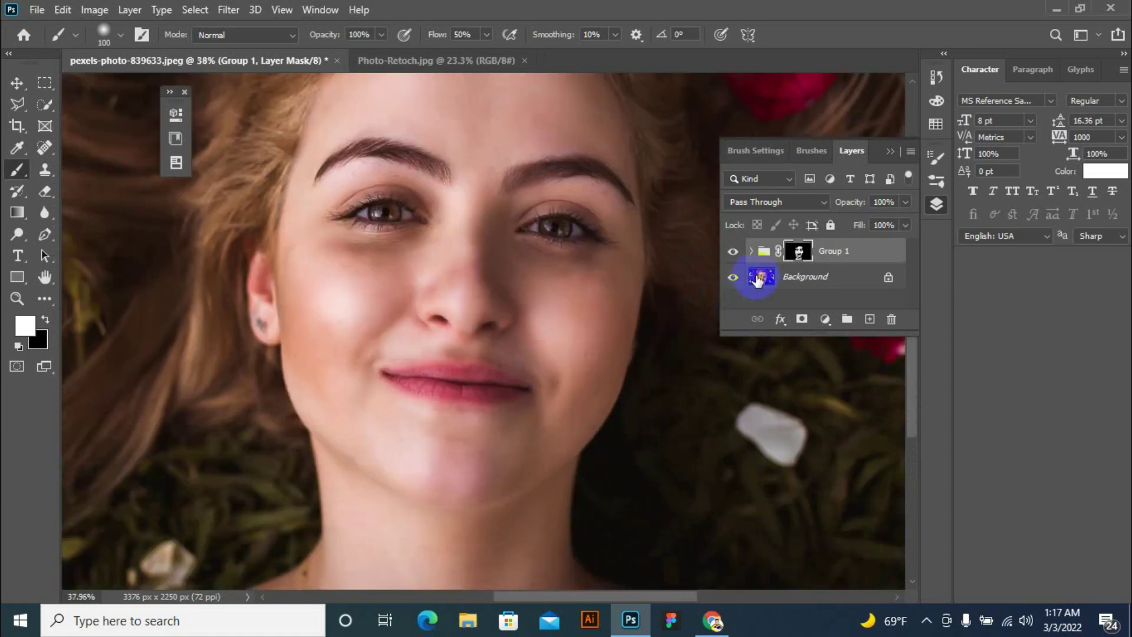
scroll(407, 302, "up", 1)
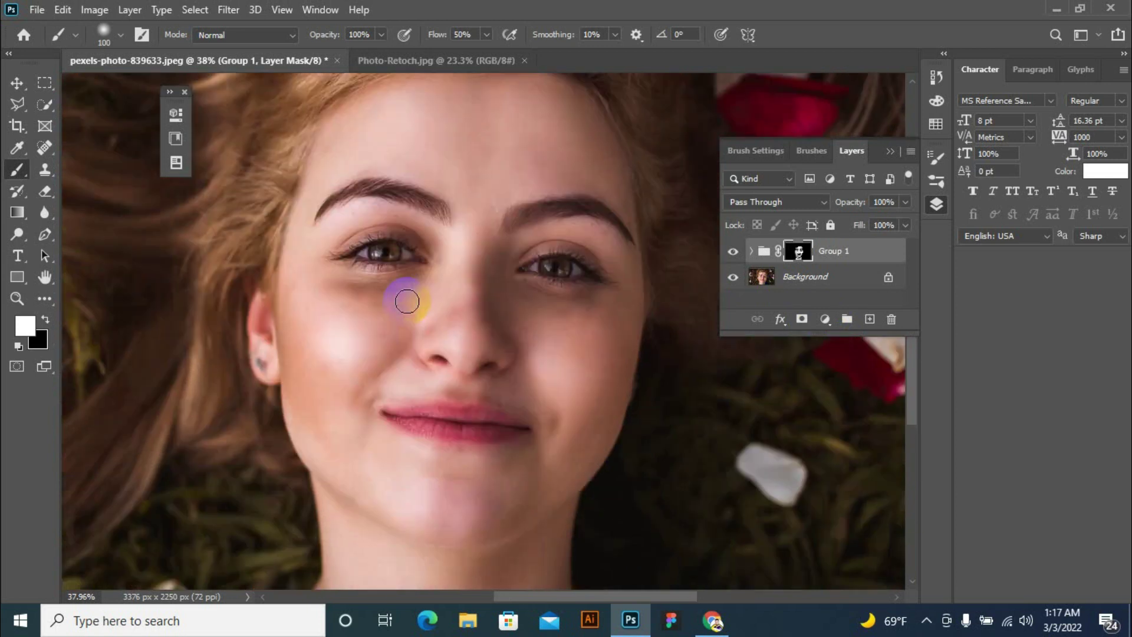
scroll(407, 301, "up", 1)
Add a Curves adjustment layer and raise the curve to brighten the portrait's highlights.
left_click(825, 319)
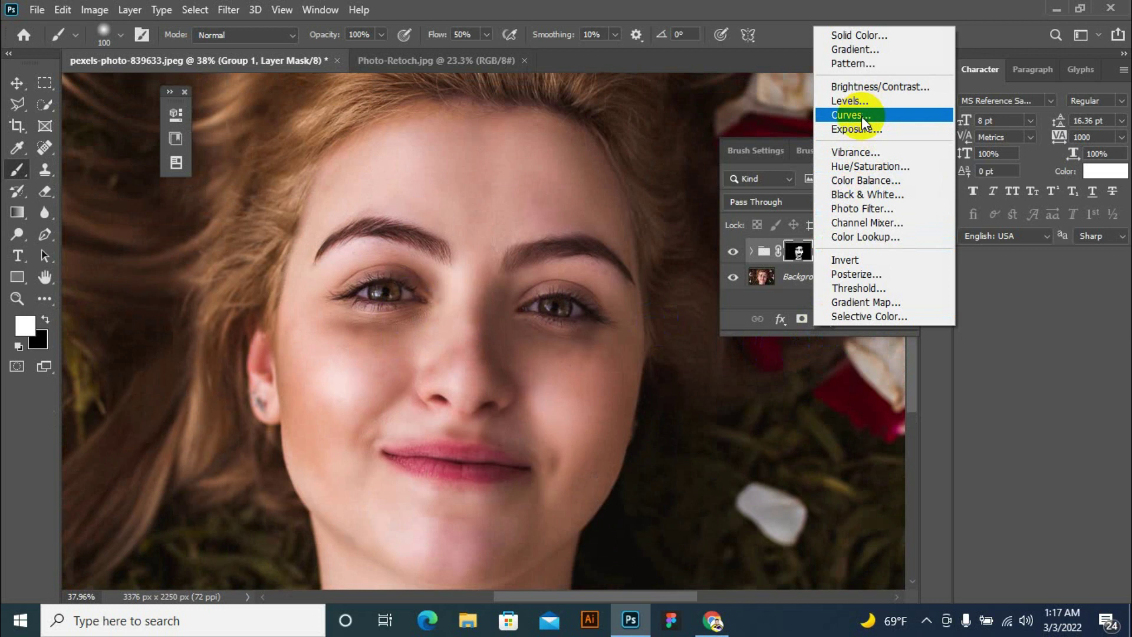
left_click(824, 320)
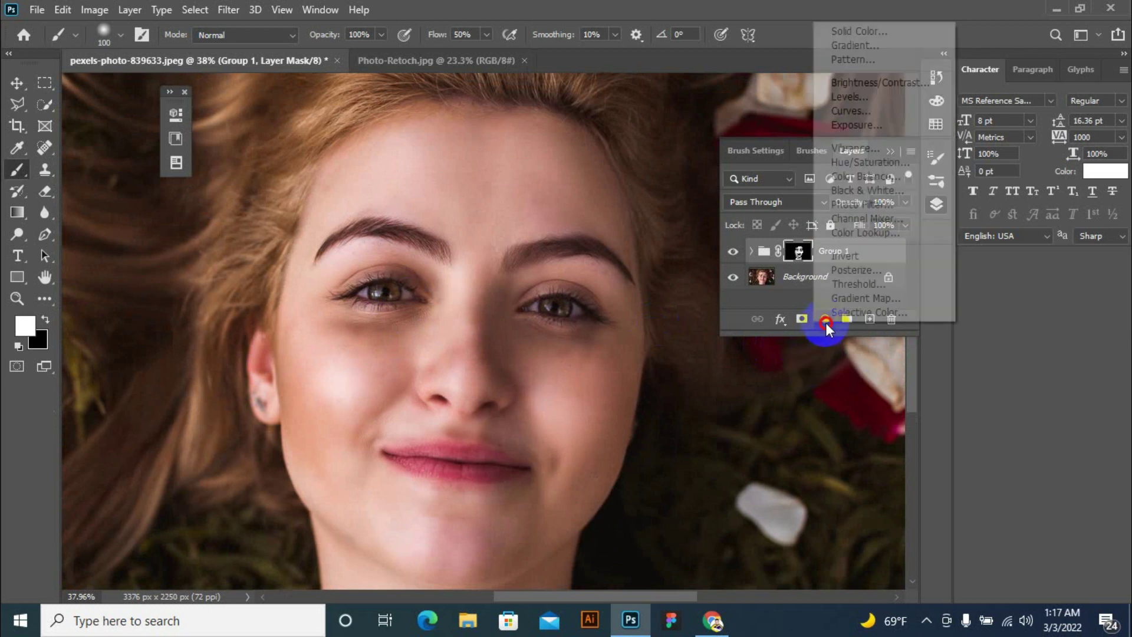
left_click(855, 111)
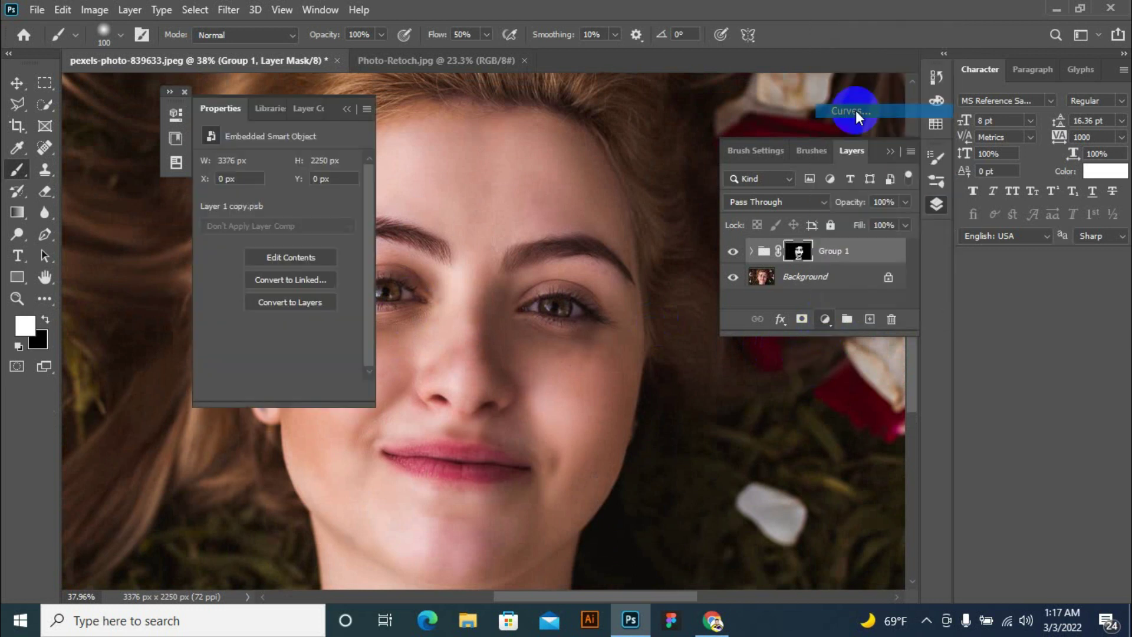
left_click_drag(307, 254, 320, 226)
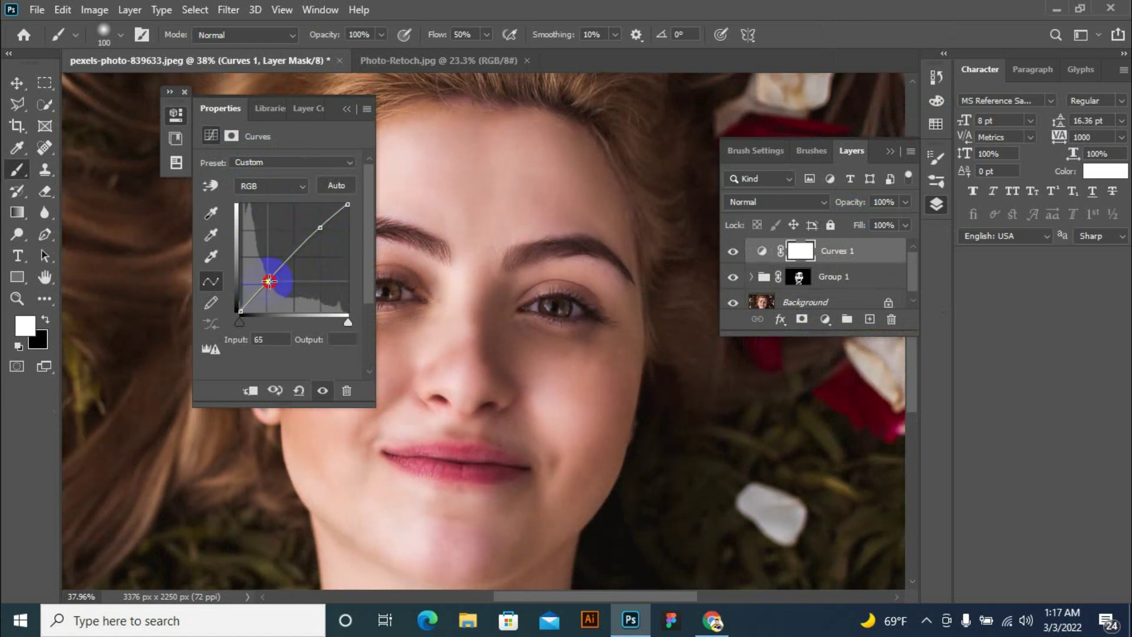
left_click_drag(270, 282, 270, 278)
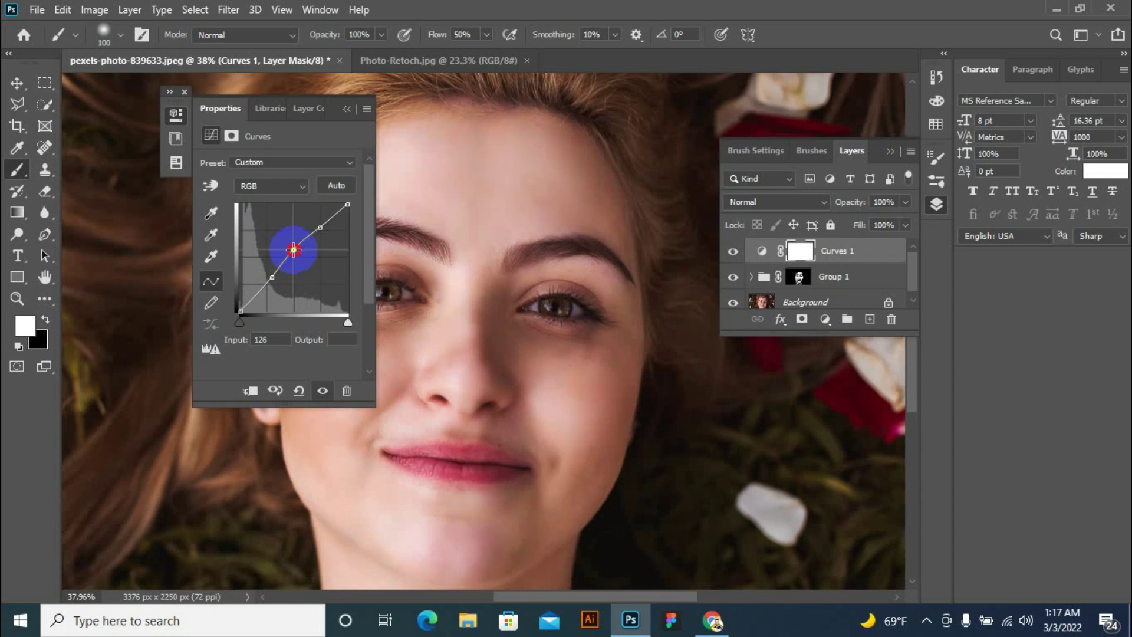
left_click(348, 112)
scroll(449, 235, "down", 2)
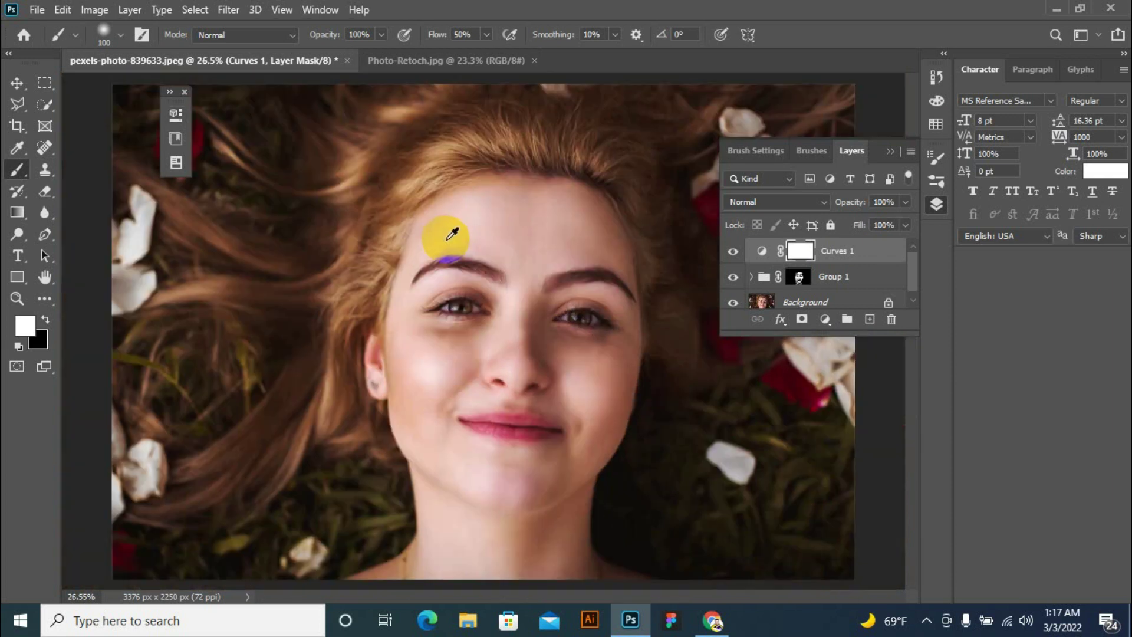
scroll(741, 332, "up", 1)
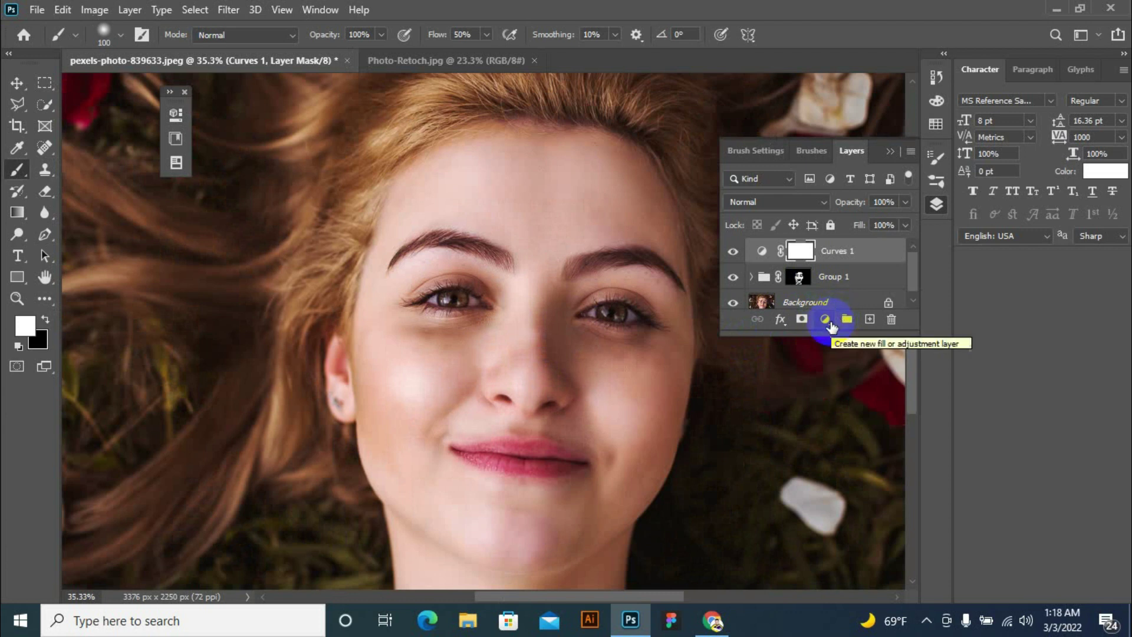
Add a magenta-pink (ff007e) Solid Color fill layer and target its mask.
left_click(826, 320)
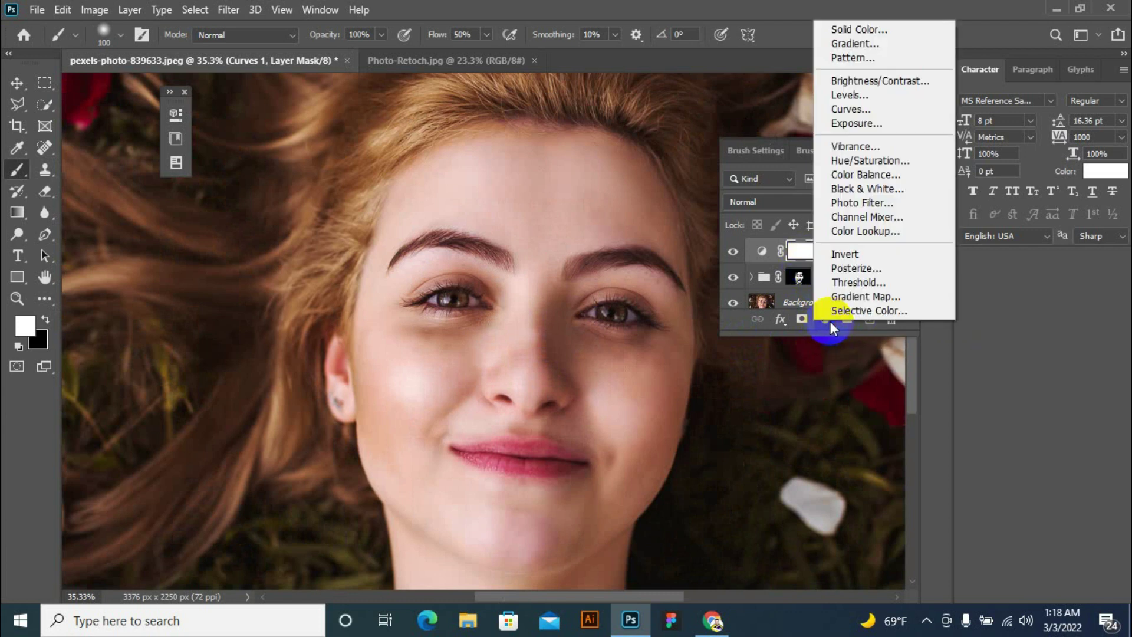
left_click(860, 31)
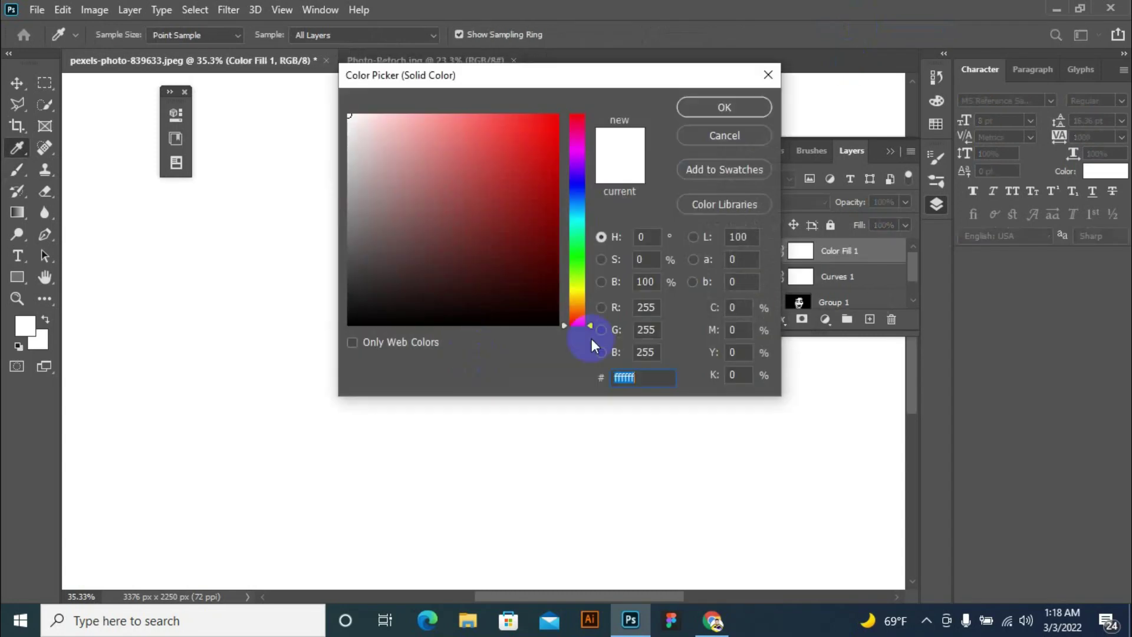
mouse_move(536, 220)
left_mouse_down()
mouse_move(553, 95)
mouse_move(558, 112)
left_mouse_up()
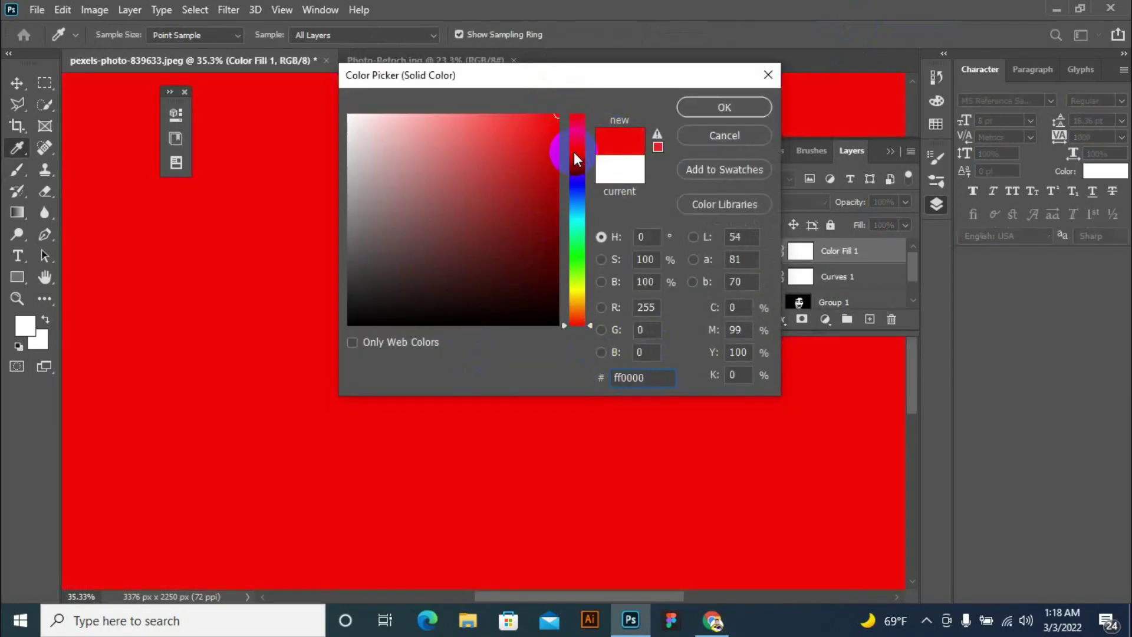
left_click_drag(575, 152, 578, 132)
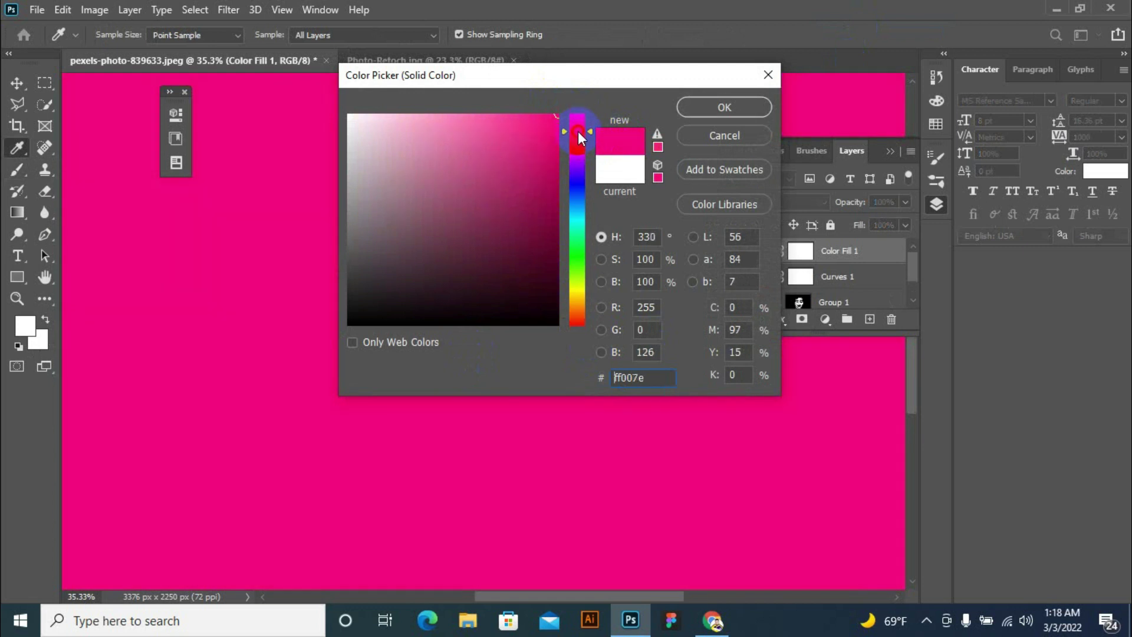
left_click(701, 108)
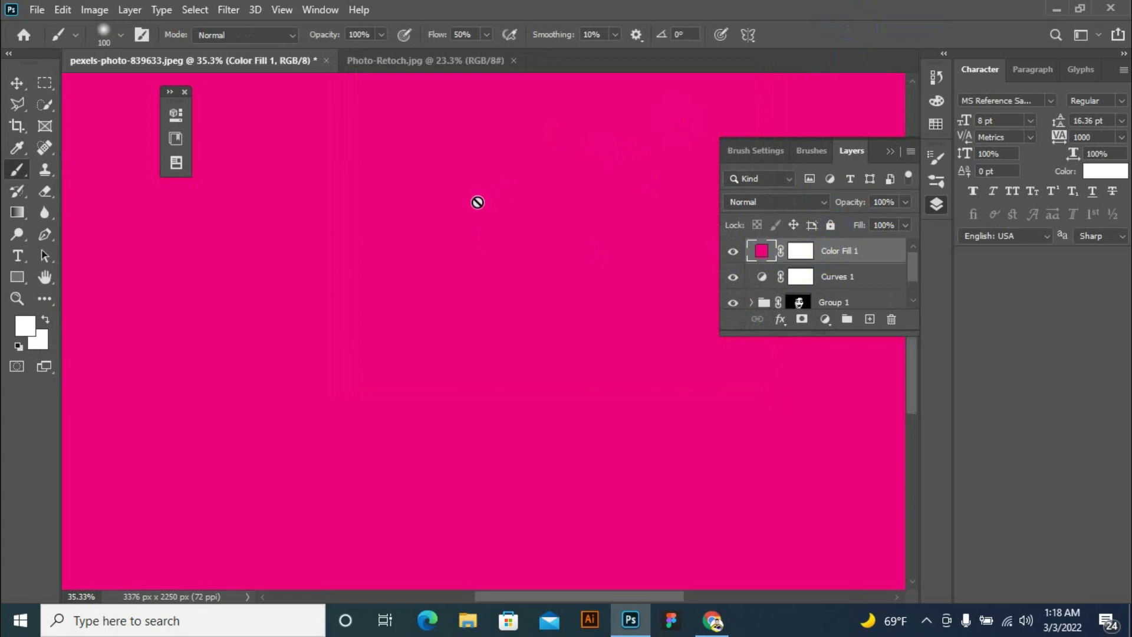
scroll(477, 202, "down", 2)
left_click(788, 261)
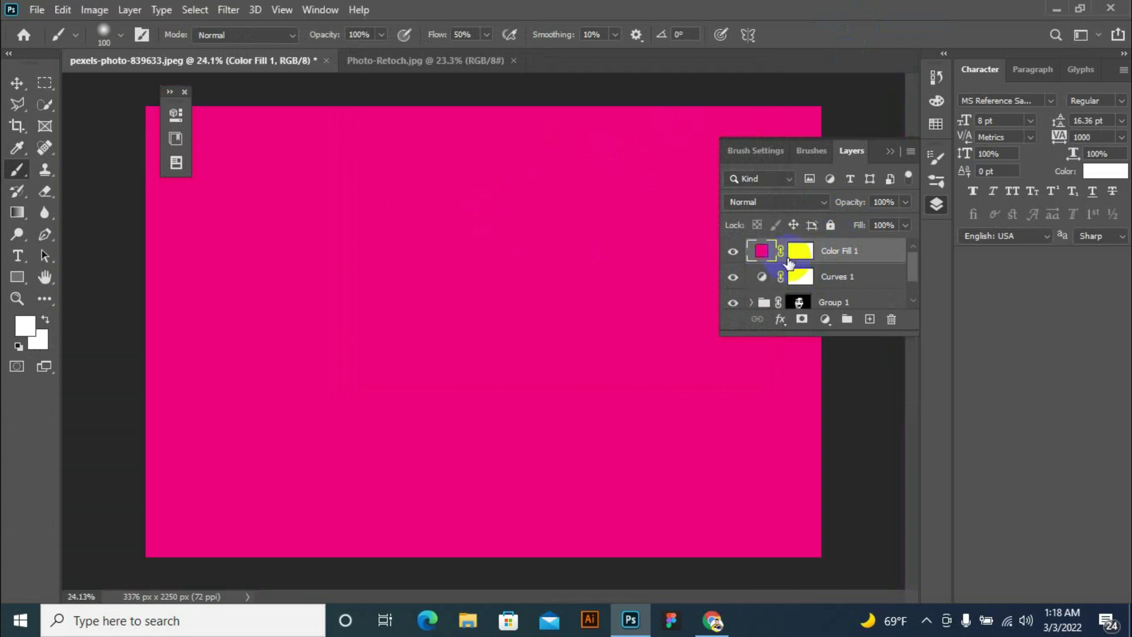
left_click(797, 255)
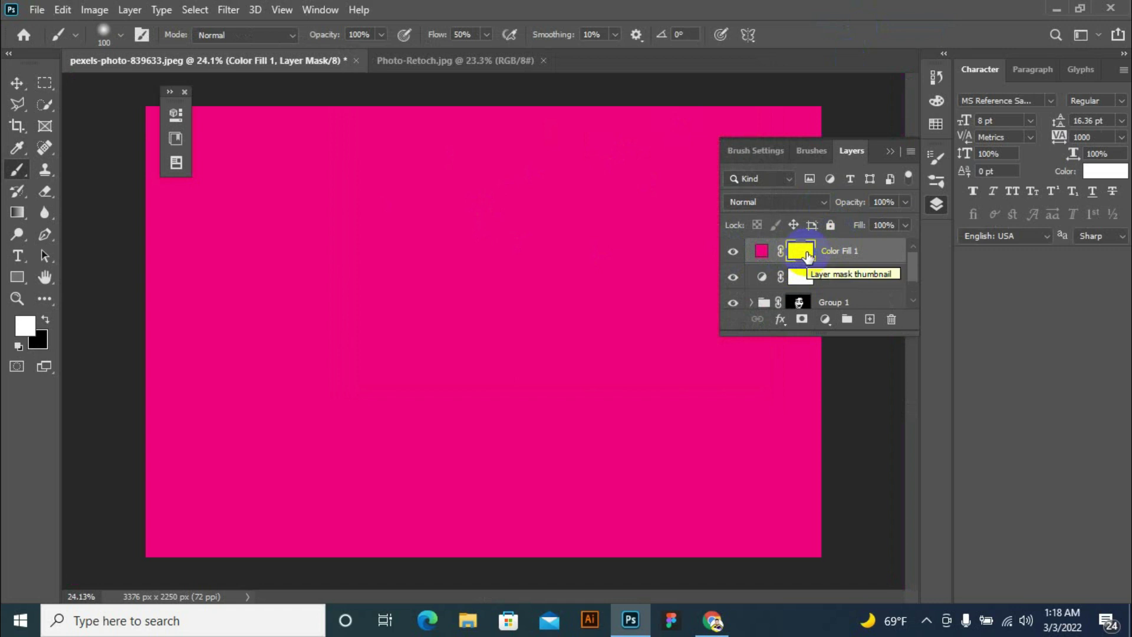
Invert the Color Fill 1 mask to black and switch to the Brush Tool.
key("ctrl+i")
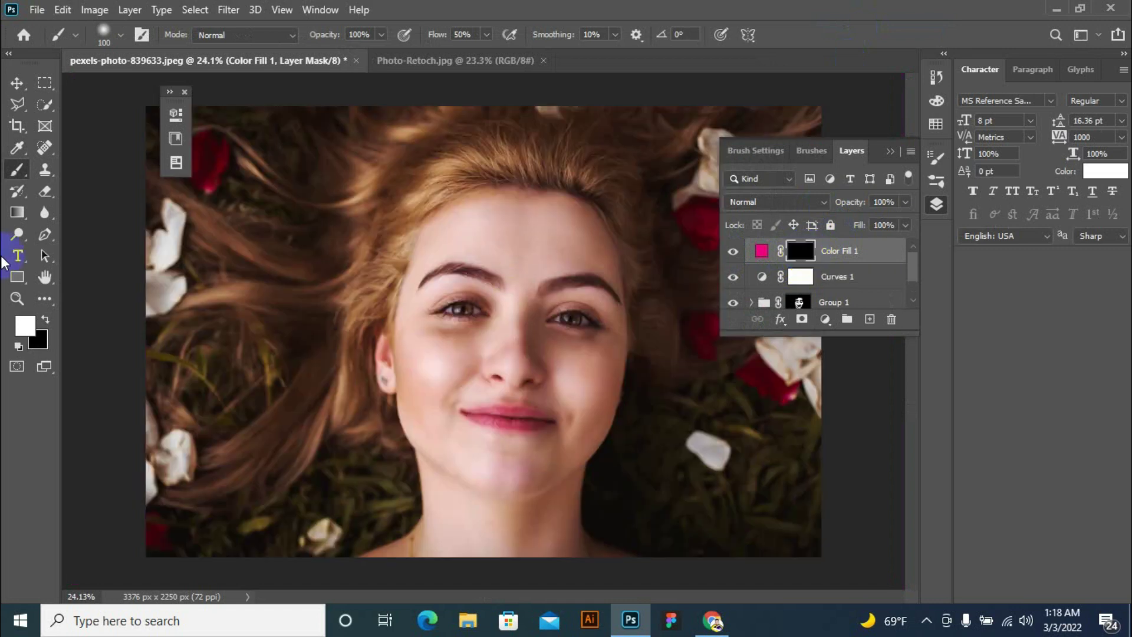
right_click(17, 170)
left_click(78, 171)
Zoom into the lips and shrink the brush to about 60.
scroll(492, 361, "up", 3)
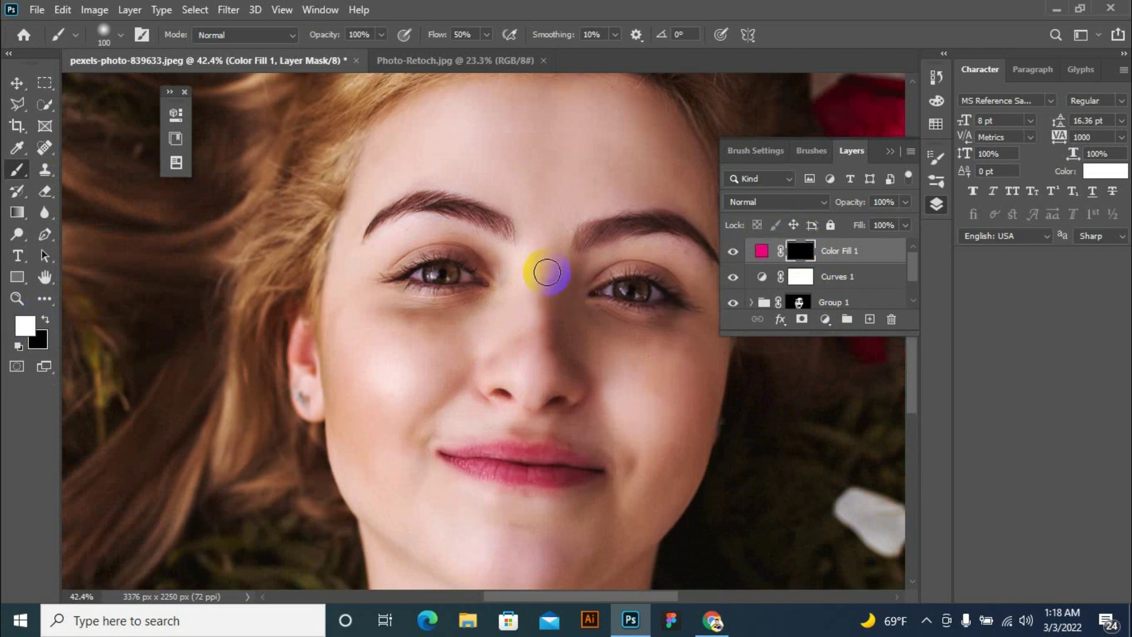
scroll(475, 272, "up", 2)
scroll(484, 295, "down", 3)
scroll(525, 350, "up", 5)
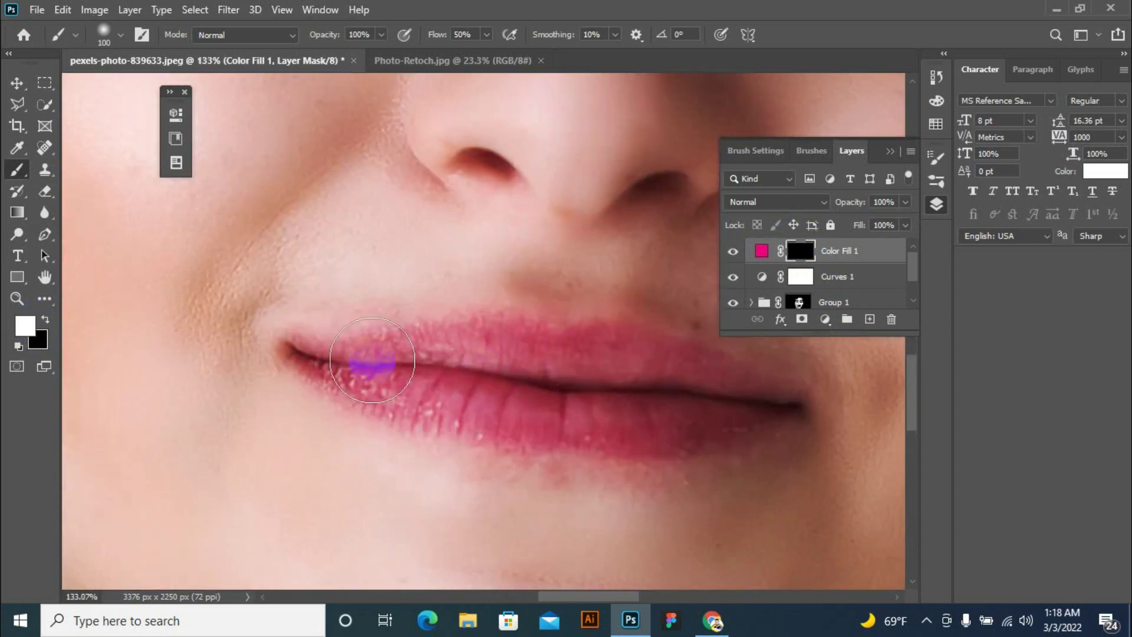
scroll(333, 349, "down", 1)
scroll(333, 348, "down", 1)
key("bracketright")
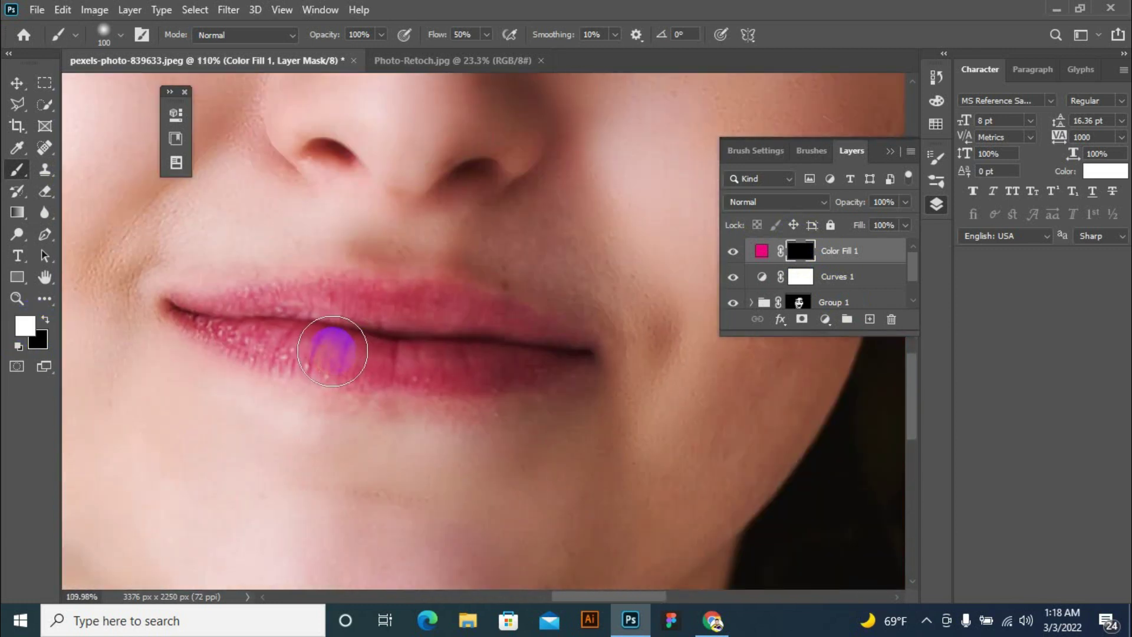
key("bracketleft")
key("bracketleft")
key("bracketleft")
key("bracketleft")
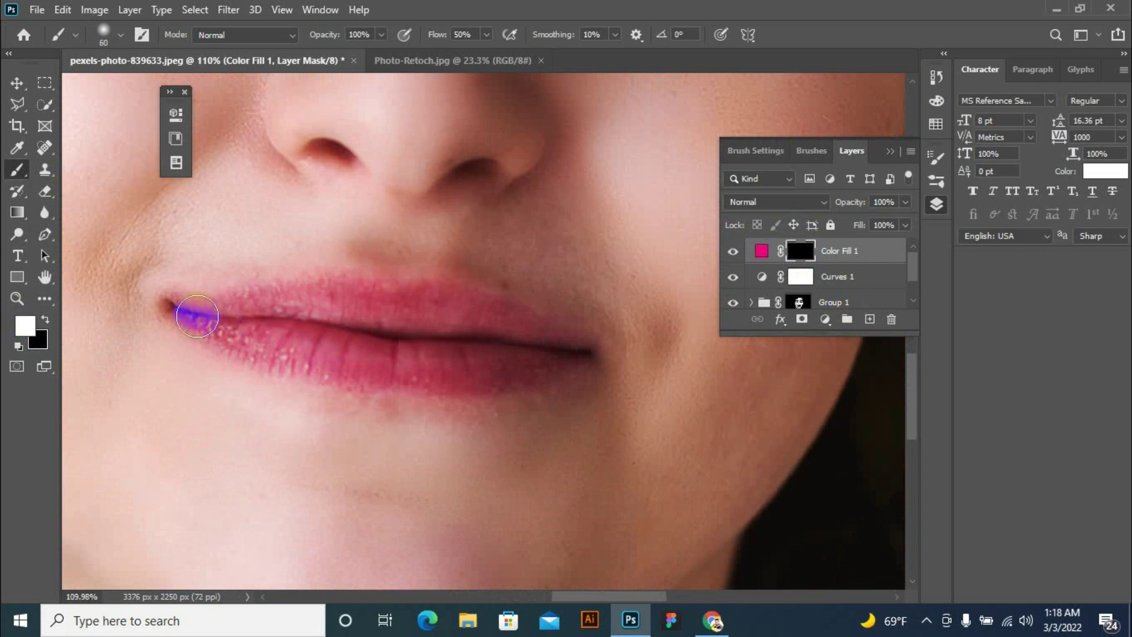
Paint the pink fill over the upper and lower lips and preview layer blend modes.
mouse_move(173, 306)
left_mouse_down()
mouse_move(343, 294)
mouse_move(588, 343)
mouse_move(326, 354)
mouse_move(189, 313)
mouse_move(336, 308)
mouse_move(505, 330)
mouse_move(561, 356)
mouse_move(515, 356)
mouse_move(444, 331)
mouse_move(502, 352)
left_mouse_up()
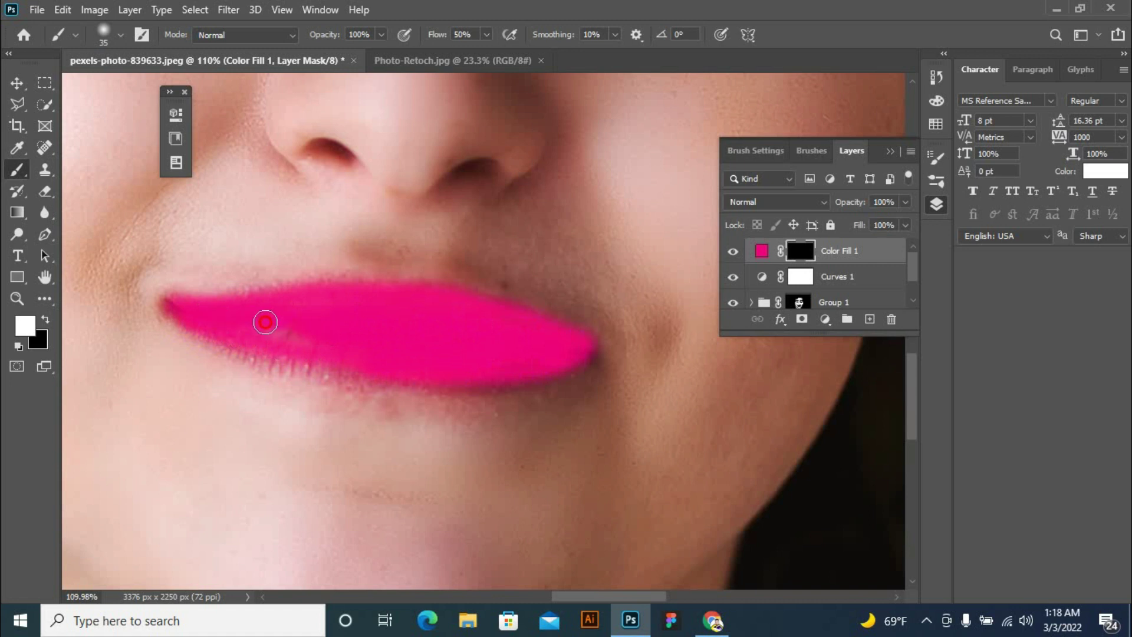
mouse_move(217, 332)
left_mouse_down()
mouse_move(445, 384)
mouse_move(518, 387)
mouse_move(328, 379)
mouse_move(232, 340)
left_mouse_up()
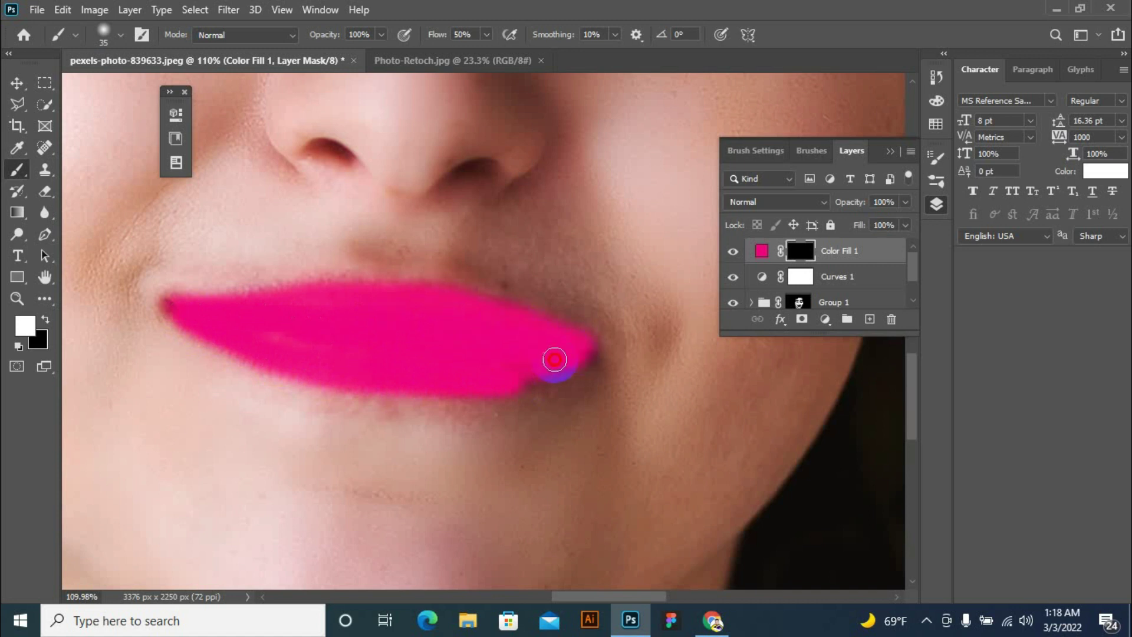
left_click_drag(450, 366, 536, 371)
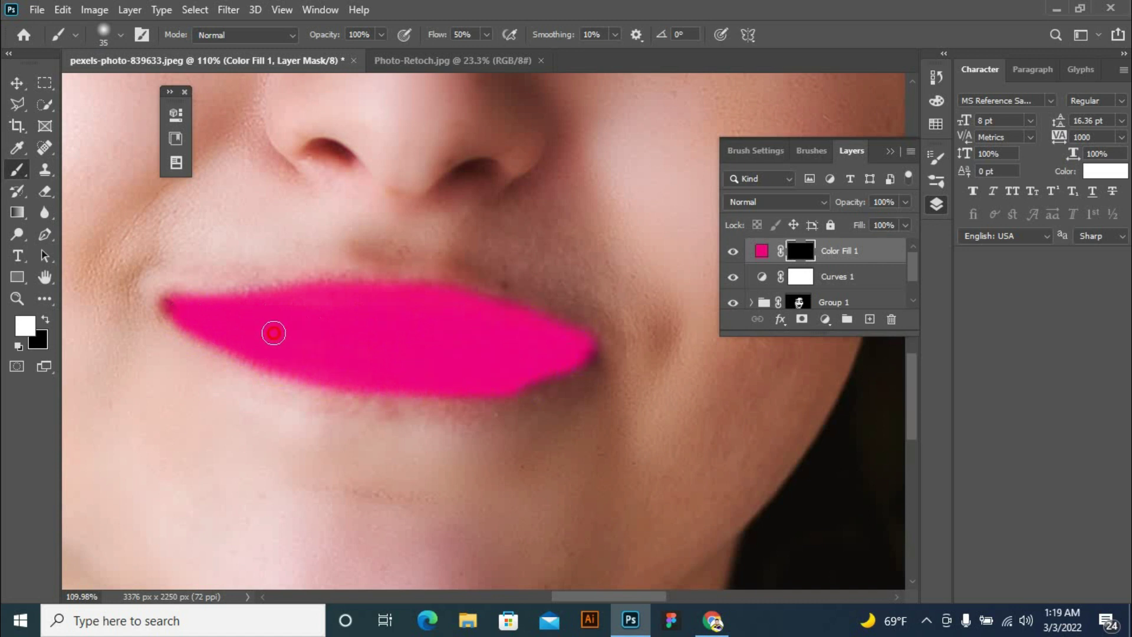
left_click(806, 249)
left_click(812, 202)
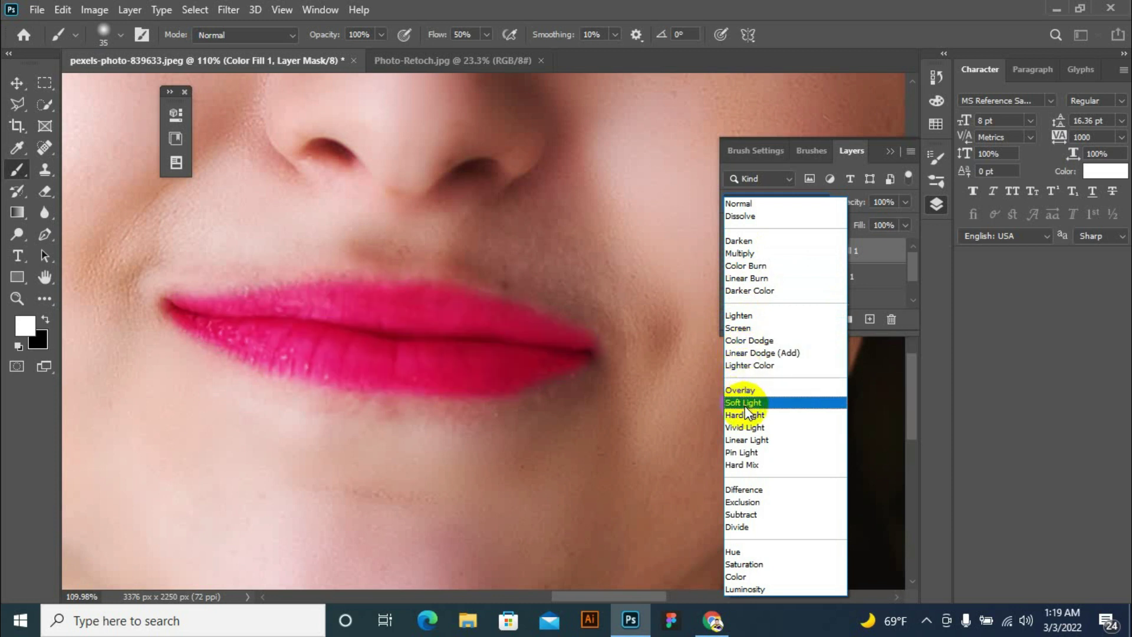
Set Color Fill 1 to Linear Burn and erase colour spill at both lip corners.
left_click(746, 278)
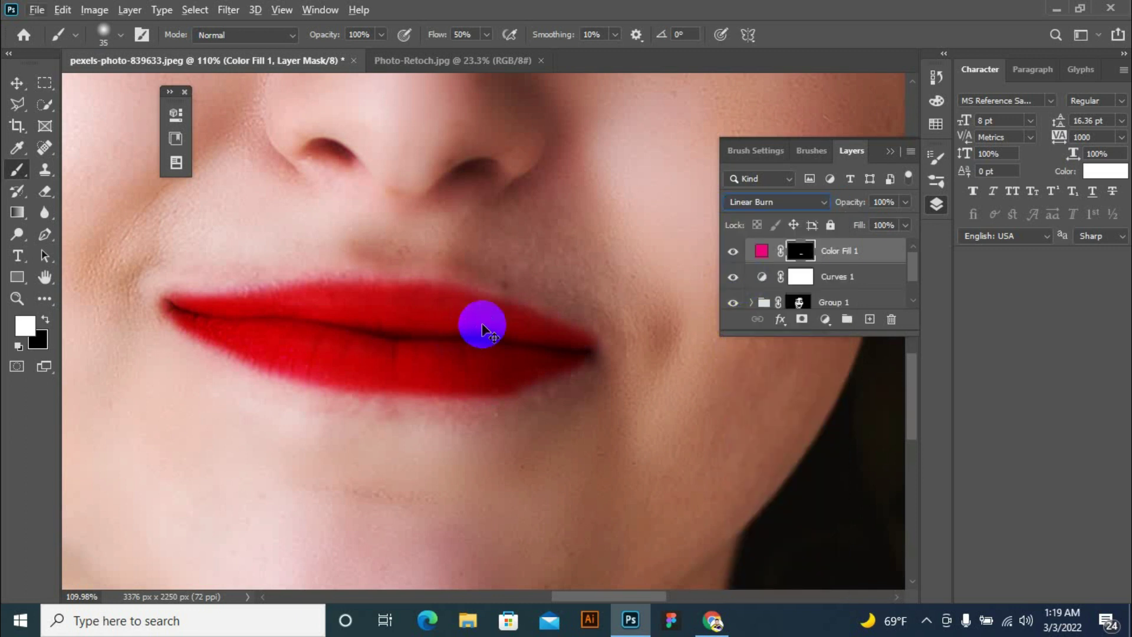
left_click(50, 202)
left_click(77, 189)
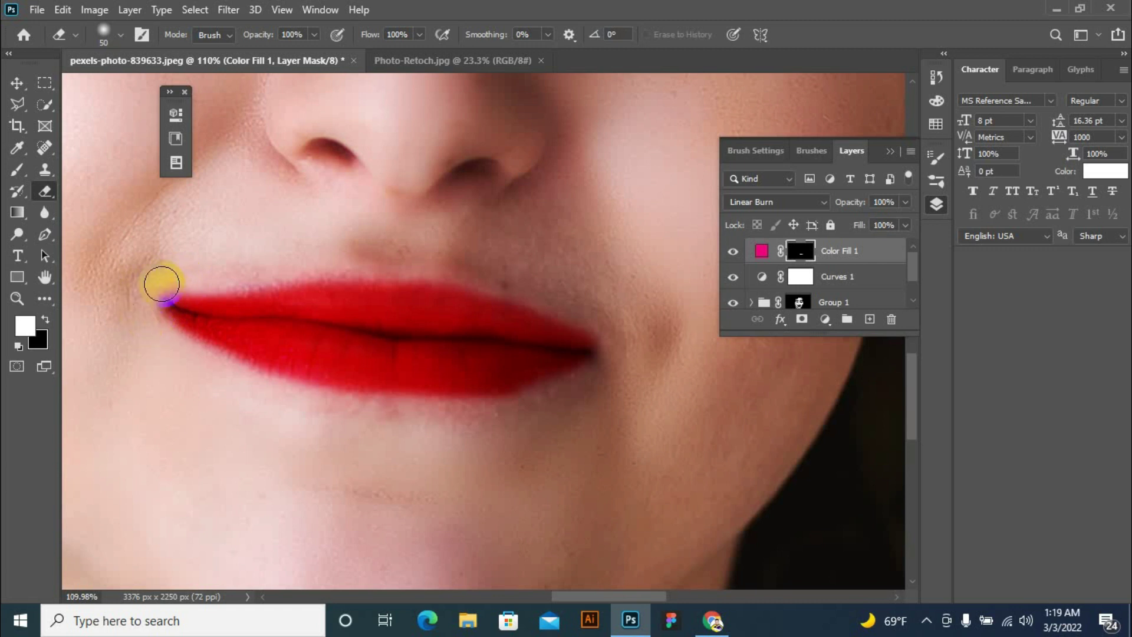
right_click(44, 190)
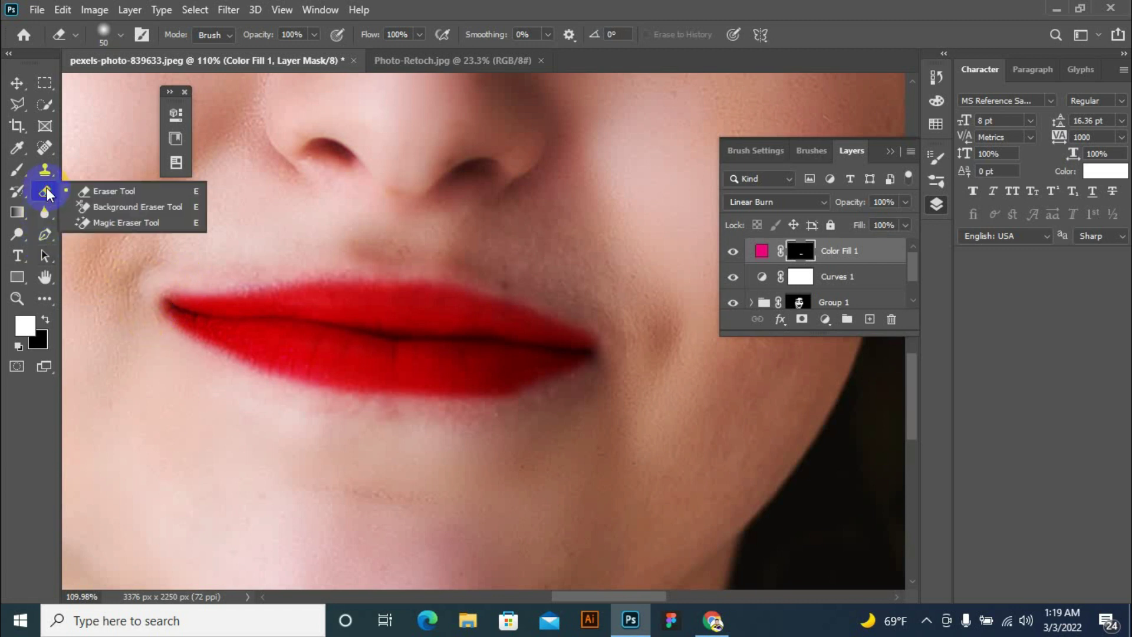
left_click(88, 192)
mouse_move(161, 290)
left_mouse_down()
mouse_move(152, 300)
mouse_move(187, 351)
mouse_move(152, 306)
mouse_move(157, 324)
left_mouse_up()
mouse_move(502, 457)
left_mouse_down()
mouse_move(611, 336)
mouse_move(589, 313)
mouse_move(437, 275)
mouse_move(277, 263)
mouse_move(207, 313)
mouse_move(184, 349)
mouse_move(260, 386)
mouse_move(320, 399)
mouse_move(516, 404)
mouse_move(470, 412)
left_mouse_up()
Lower the lip colour layer's opacity to 75%.
scroll(378, 439, "down", 5)
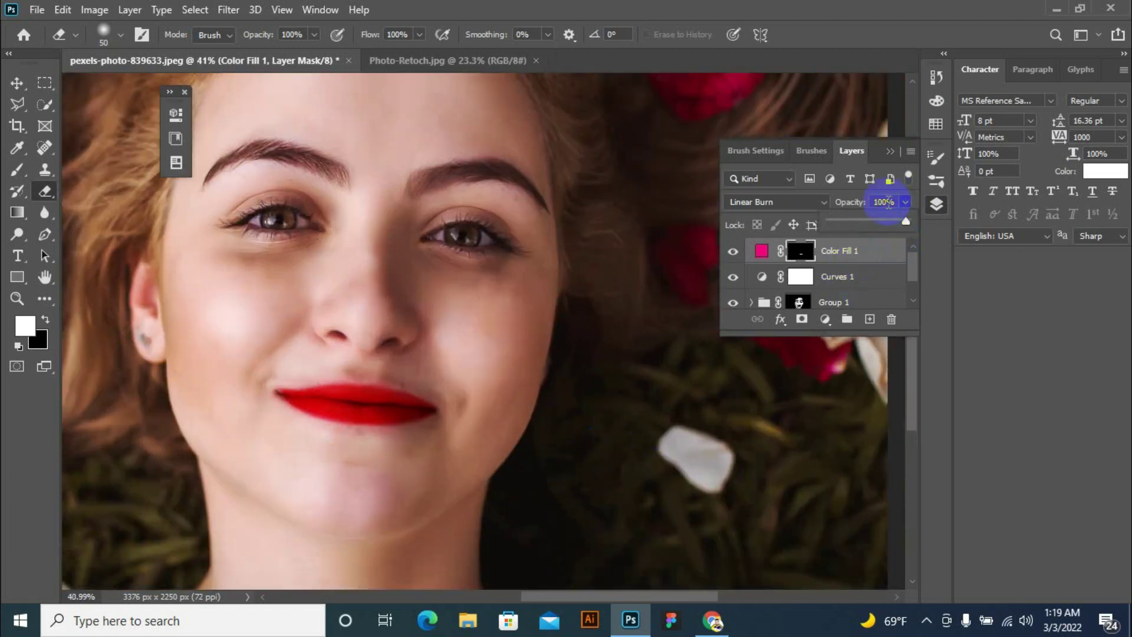
left_click_drag(905, 202, 887, 233)
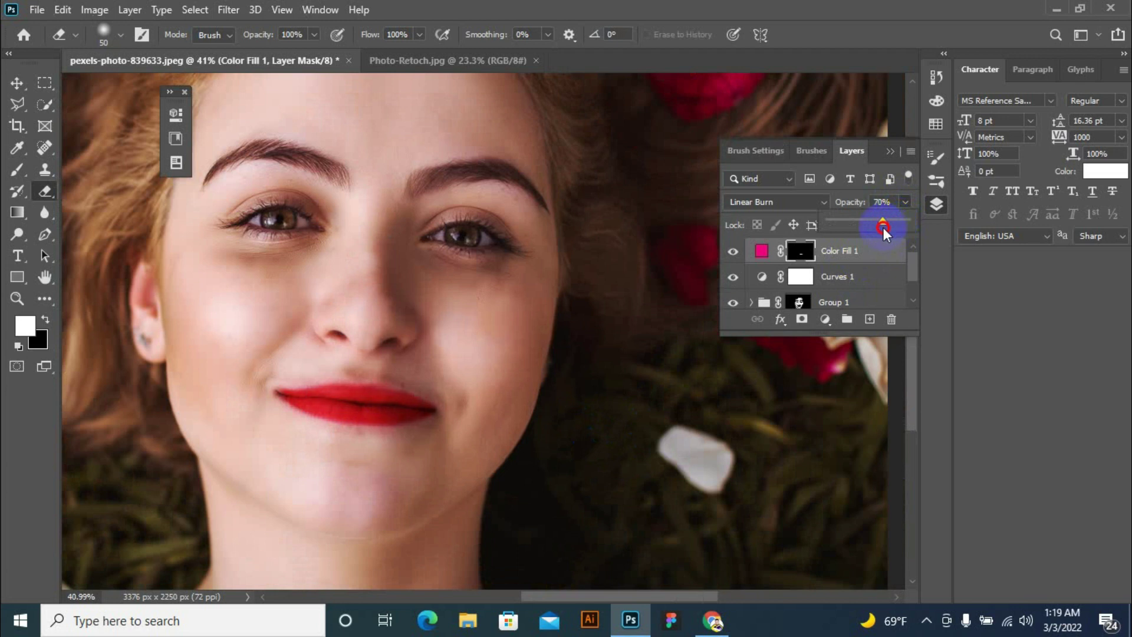
scroll(313, 505, "up", 2)
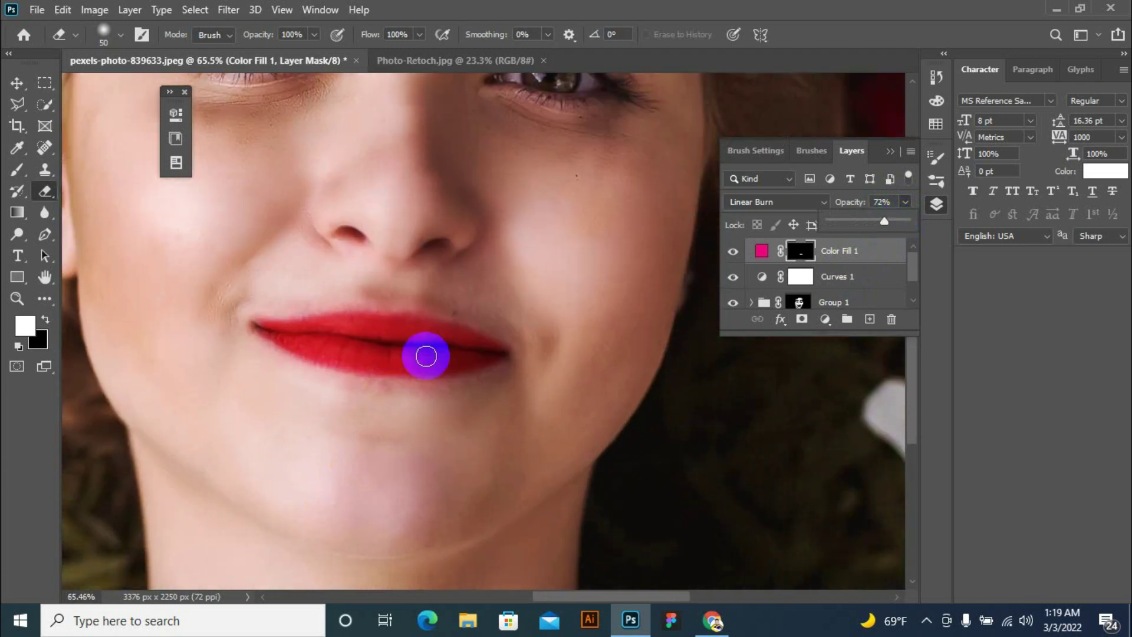
left_click_drag(885, 221, 887, 221)
scroll(404, 353, "down", 3)
scroll(448, 363, "down", 1)
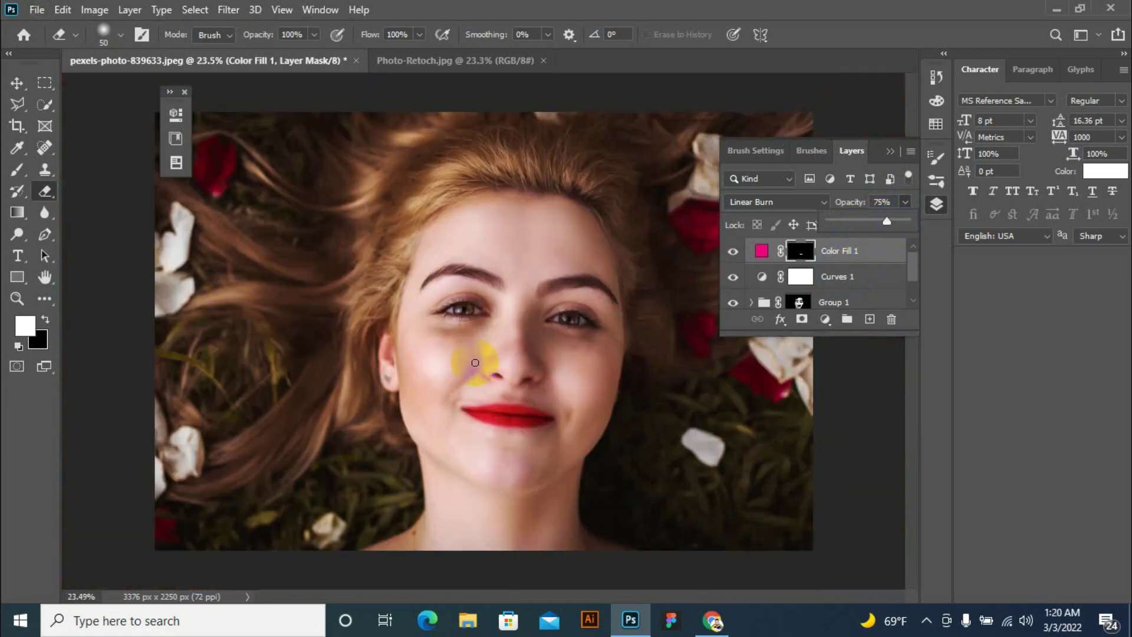
scroll(619, 368, "up", 2)
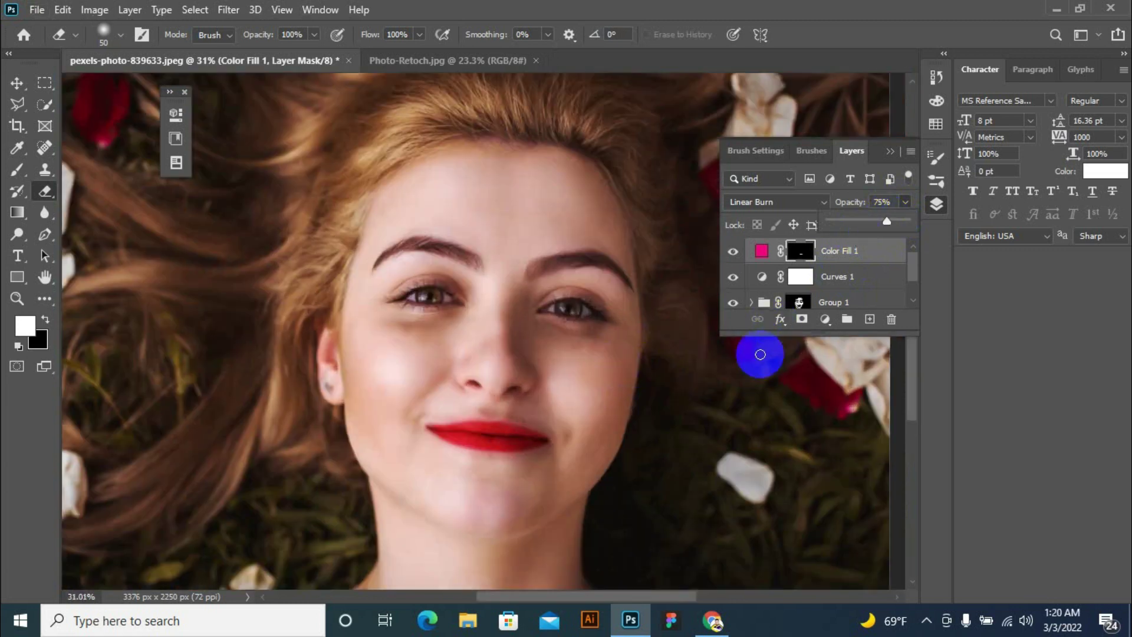
Add a Brightness/Contrast adjustment layer with Brightness 3 and Contrast 22.
left_click_drag(826, 319, 875, 83)
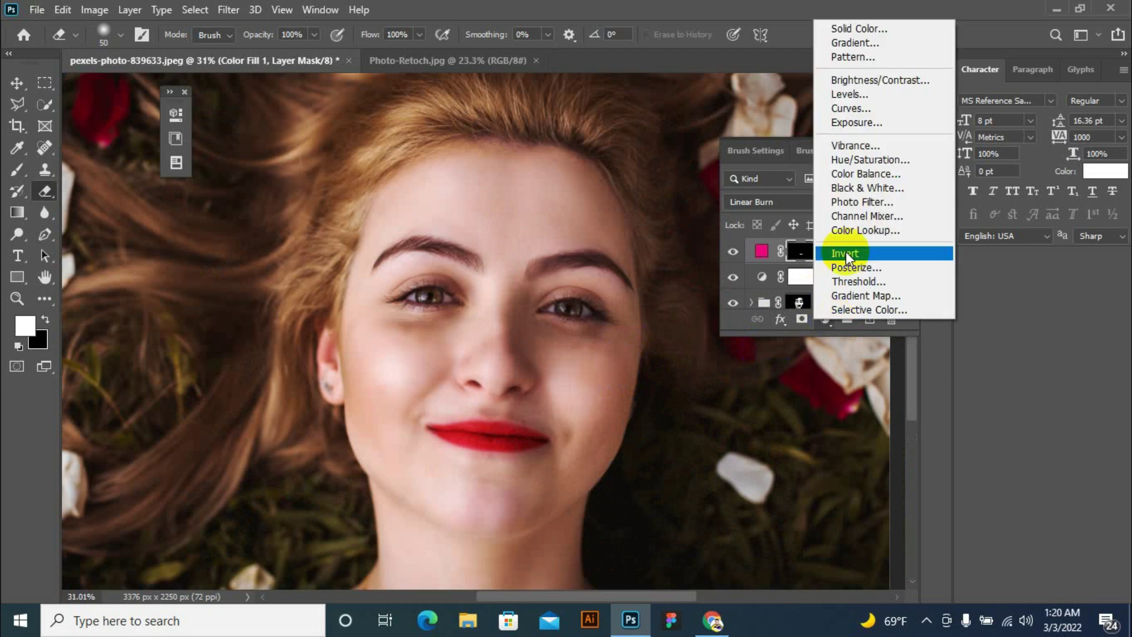
left_click(876, 82)
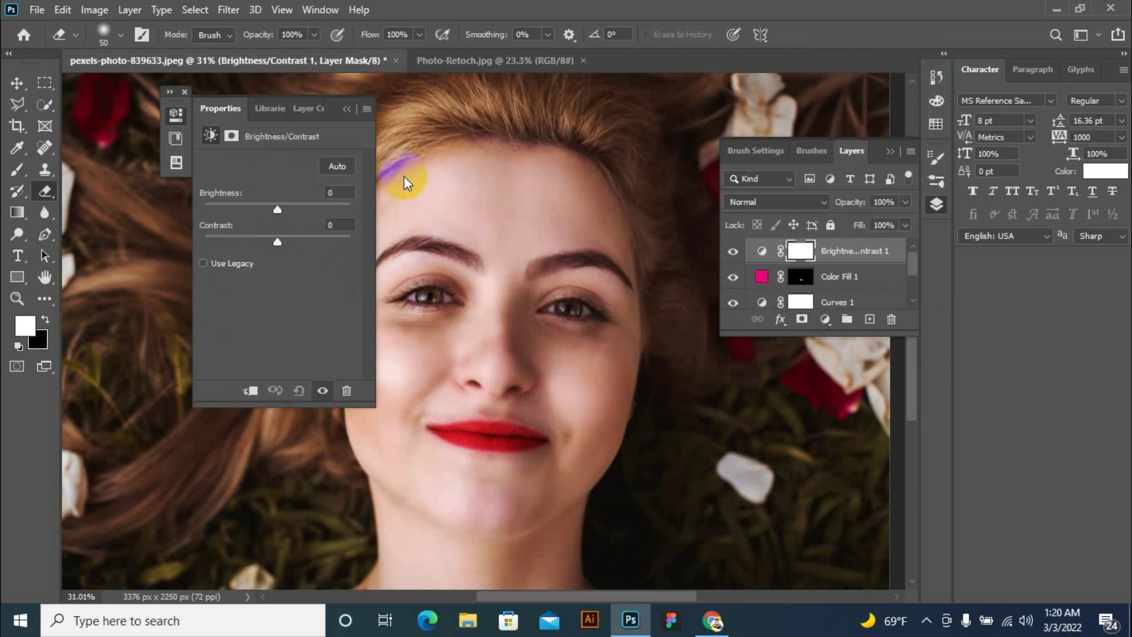
left_click_drag(277, 209, 294, 242)
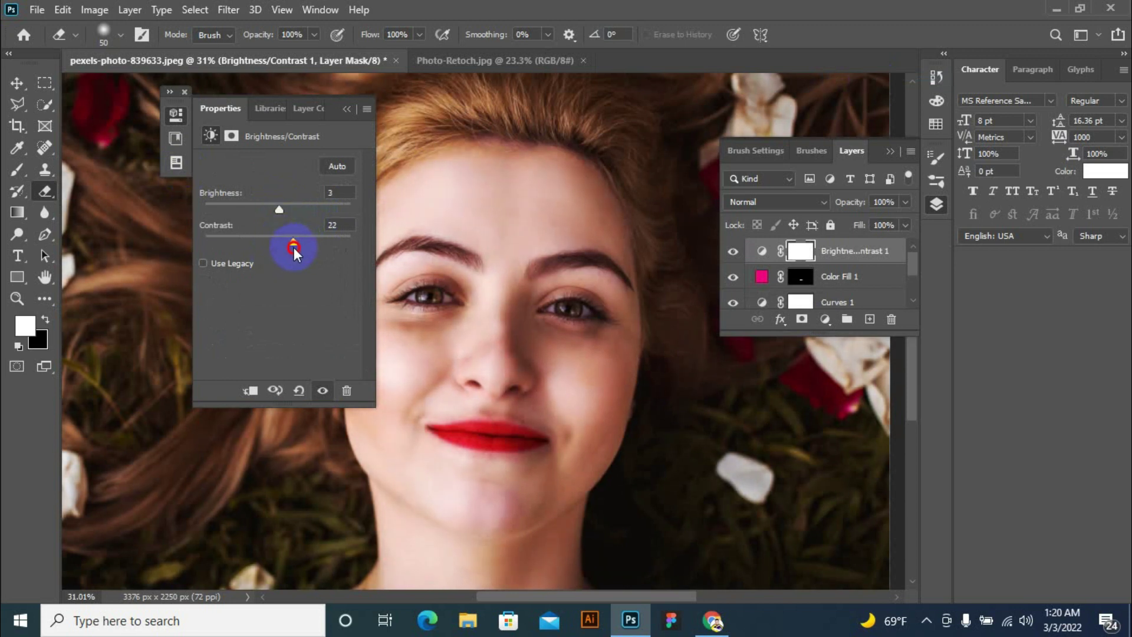
left_click(348, 111)
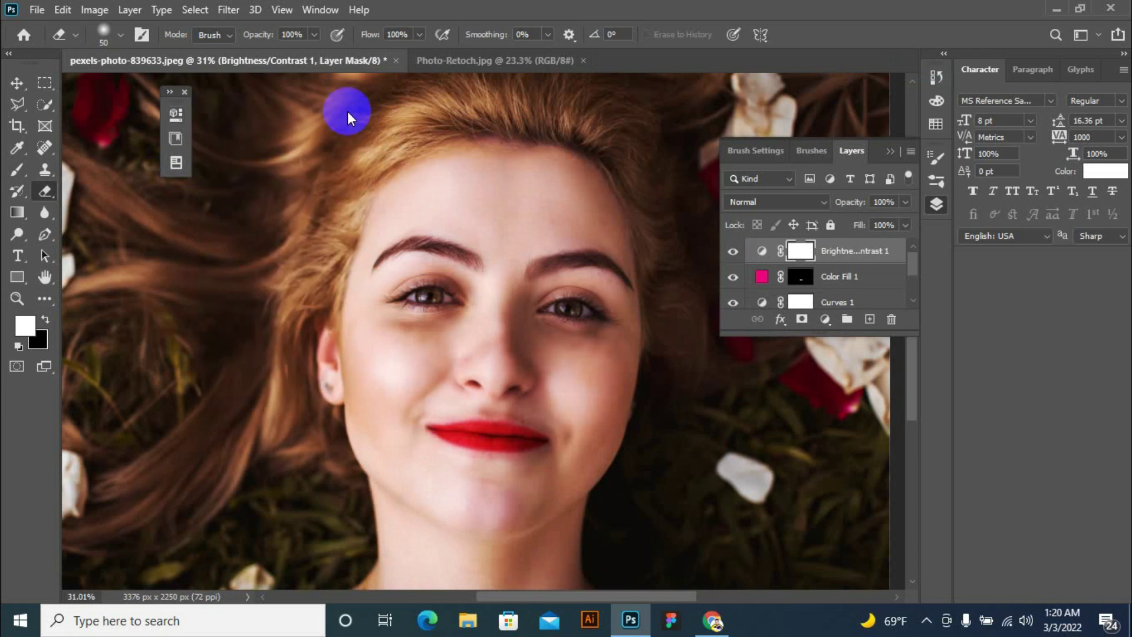
scroll(513, 352, "down", 1)
scroll(513, 352, "down", 1)
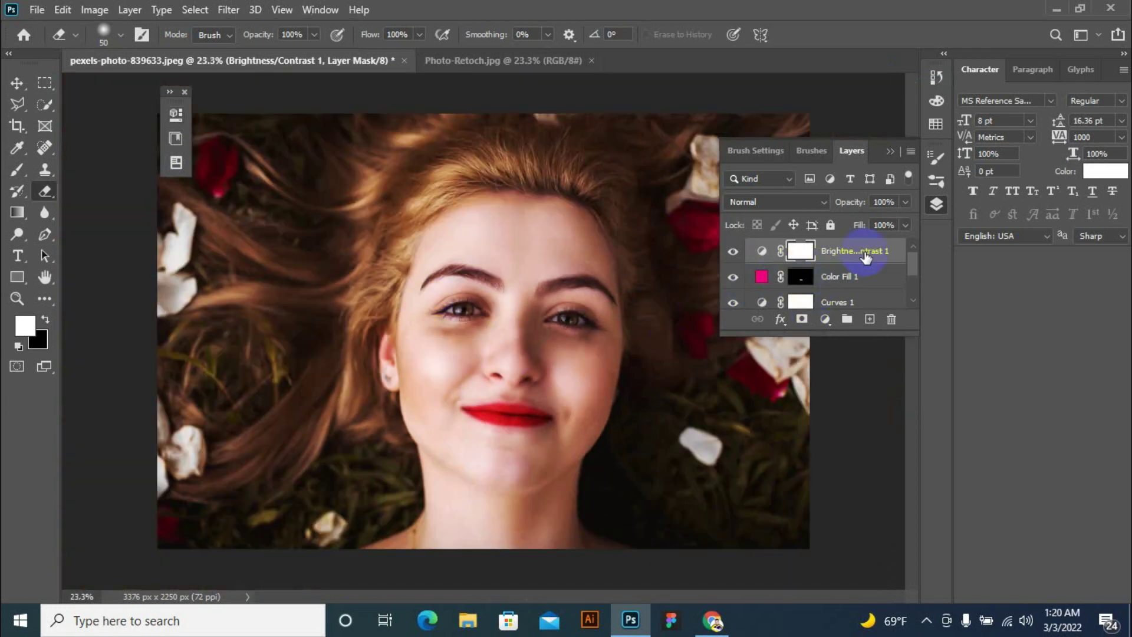
left_click(831, 254)
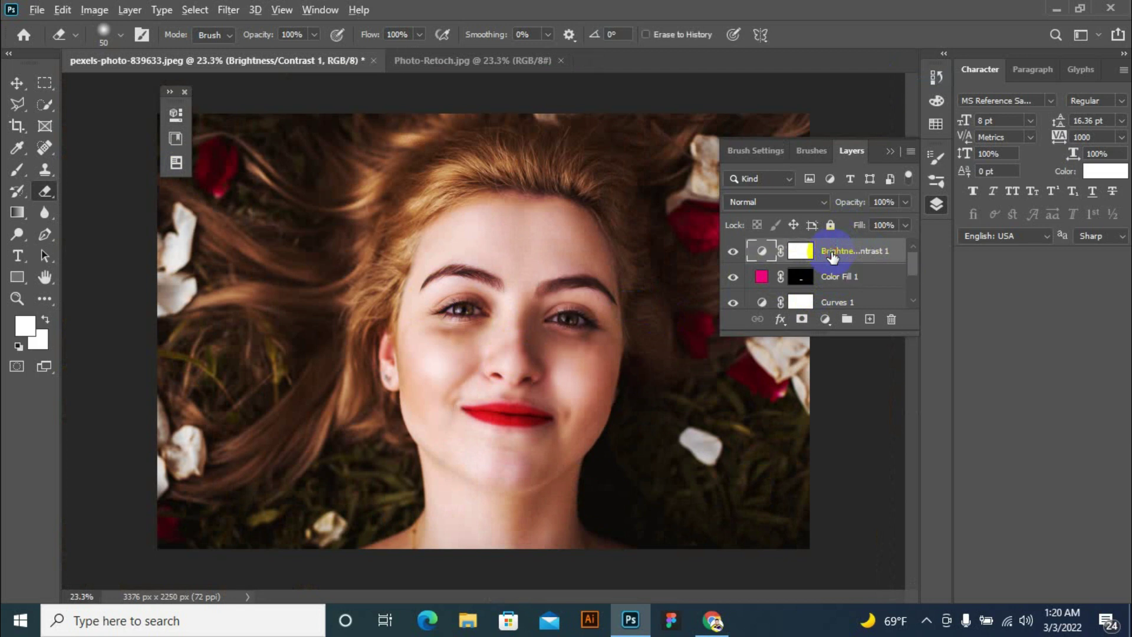
Stamp all visible edits into a new Layer 2 and delete the adjustment and fill layers.
key("ctrl+shift+alt+e")
left_click_drag(820, 259, 837, 283)
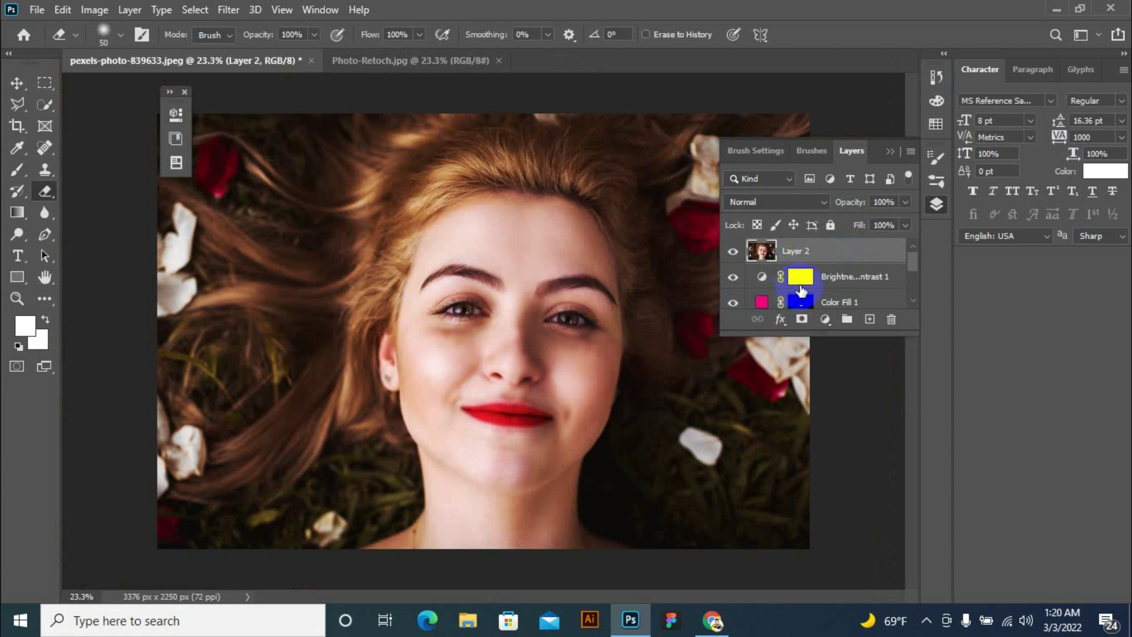
left_click(838, 283)
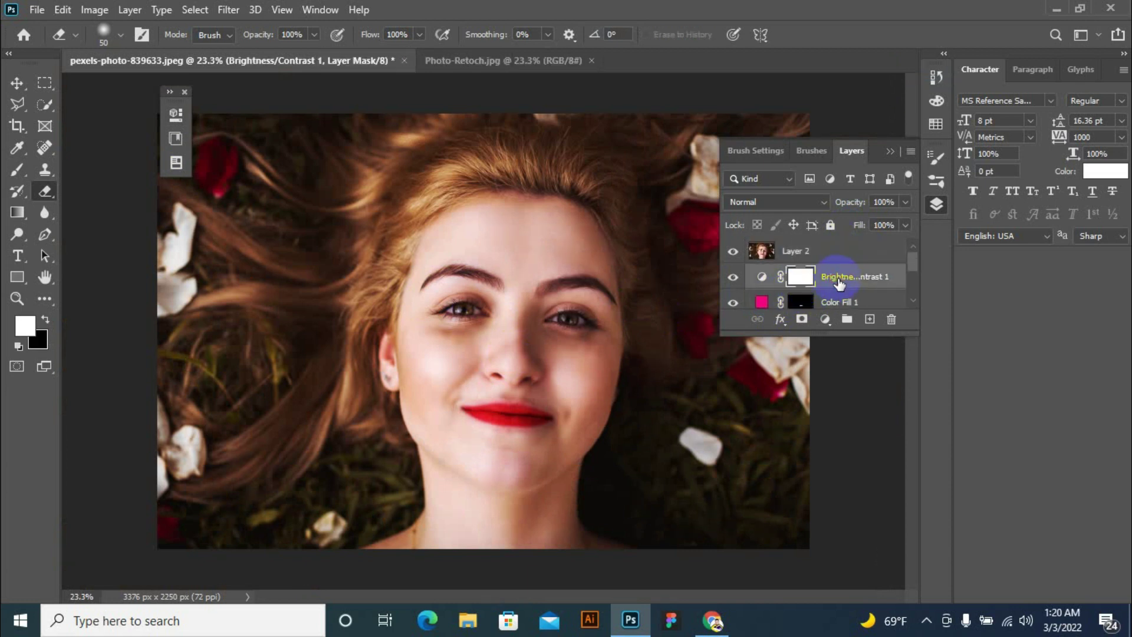
scroll(836, 295, "down", 1)
left_click(847, 280)
scroll(846, 280, "down", 1)
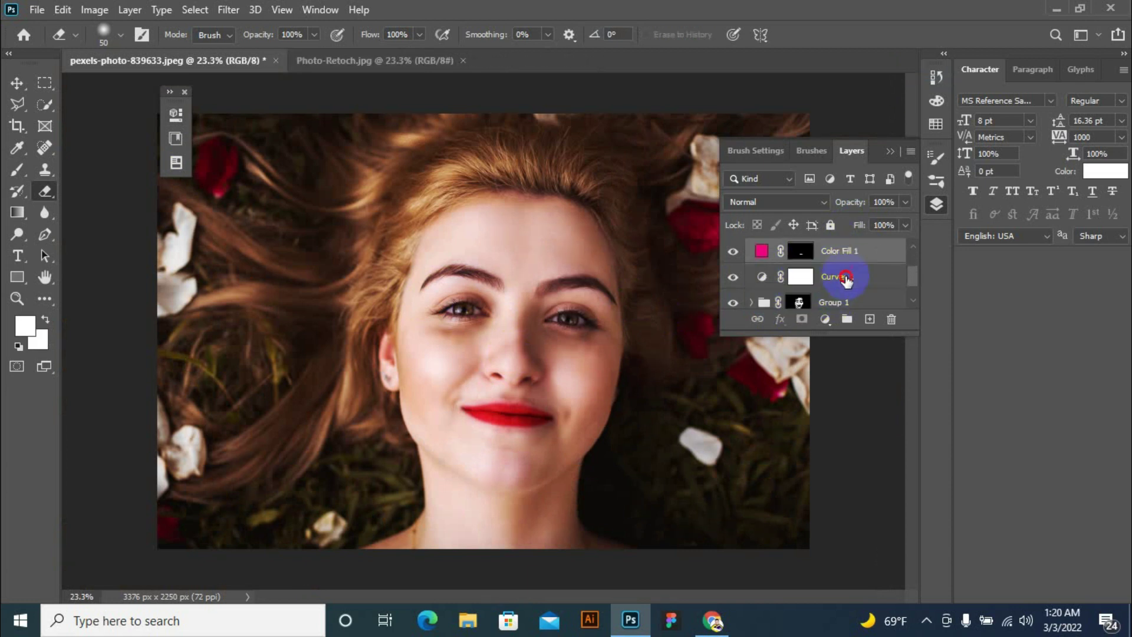
scroll(846, 280, "up", 1)
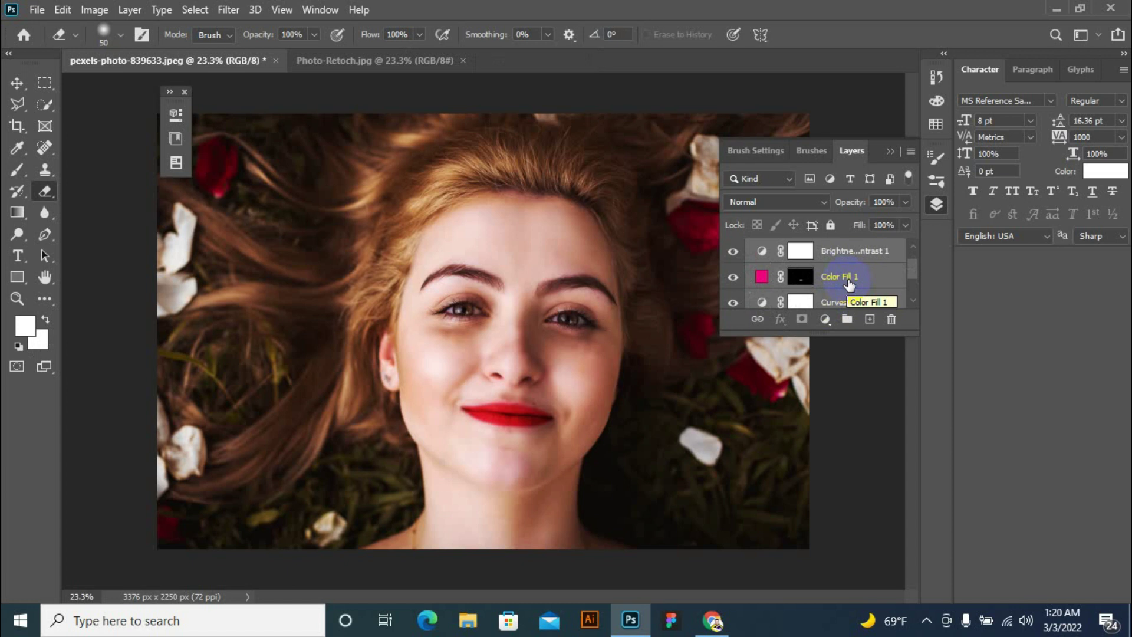
left_click_drag(869, 278, 895, 322)
left_click(802, 257)
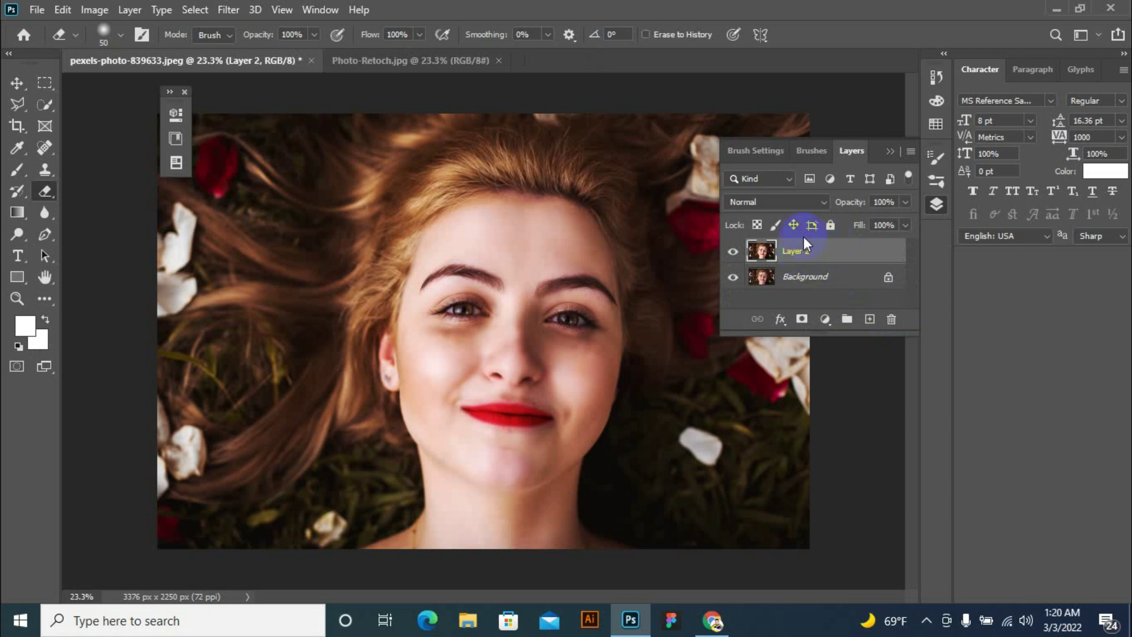
Compare before and after by toggling Layer 2, leaving the red-lipped retouch visible.
left_click(733, 253)
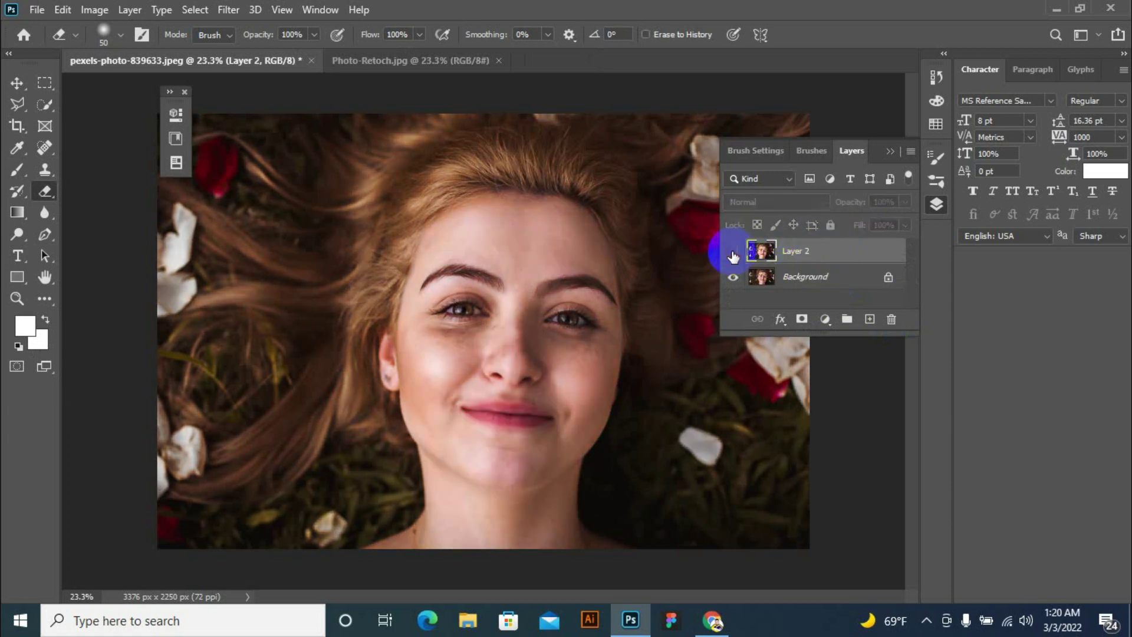
left_click(733, 253)
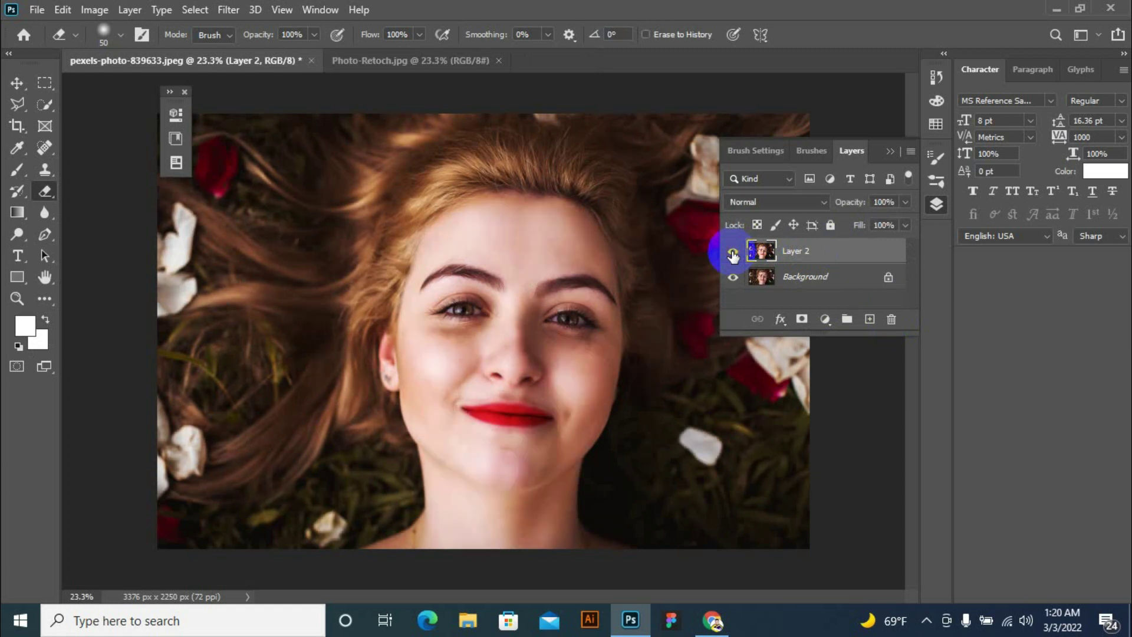
left_click(733, 254)
left_click(733, 253)
scroll(515, 321, "up", 3)
scroll(515, 323, "up", 3)
scroll(614, 292, "down", 3)
scroll(667, 271, "down", 1)
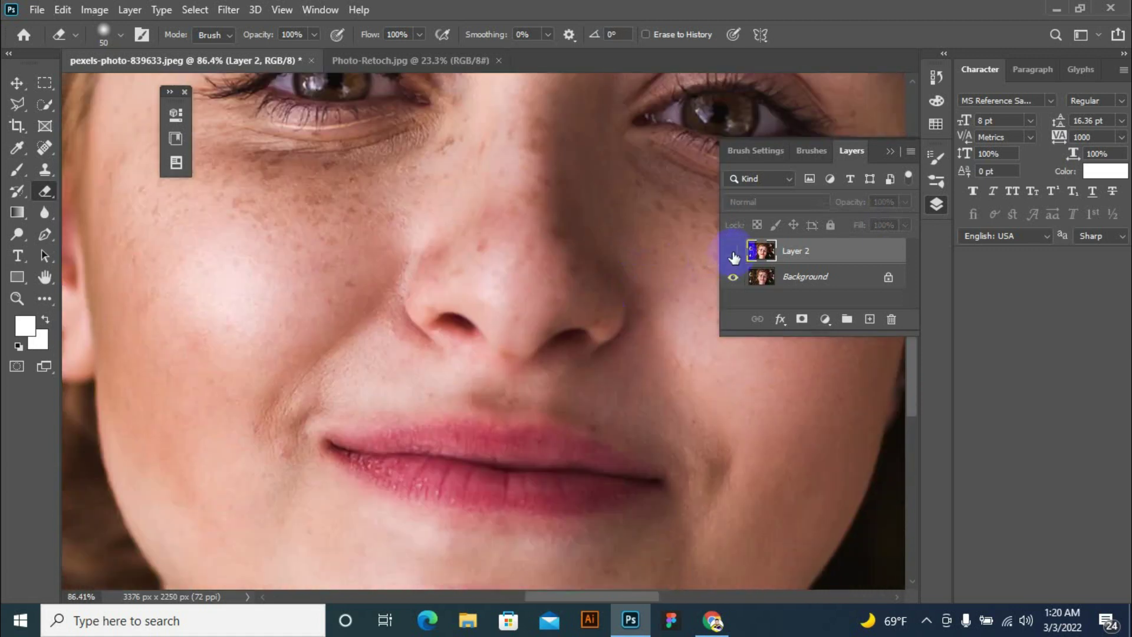
left_click(733, 253)
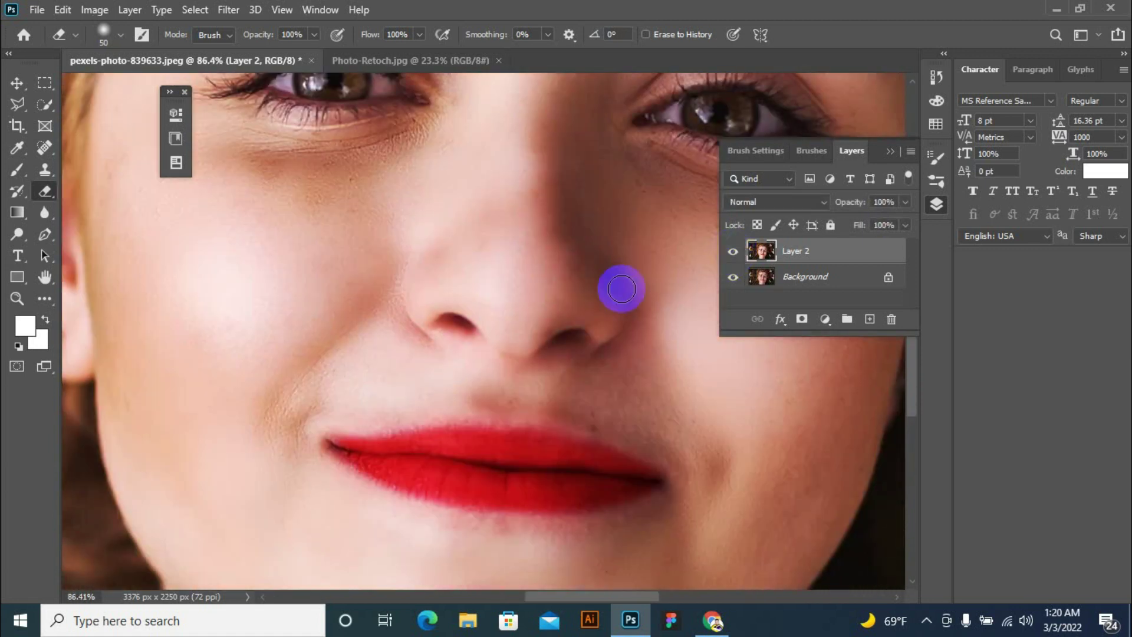
scroll(485, 298, "down", 2)
scroll(490, 303, "down", 2)
scroll(490, 303, "down", 2)
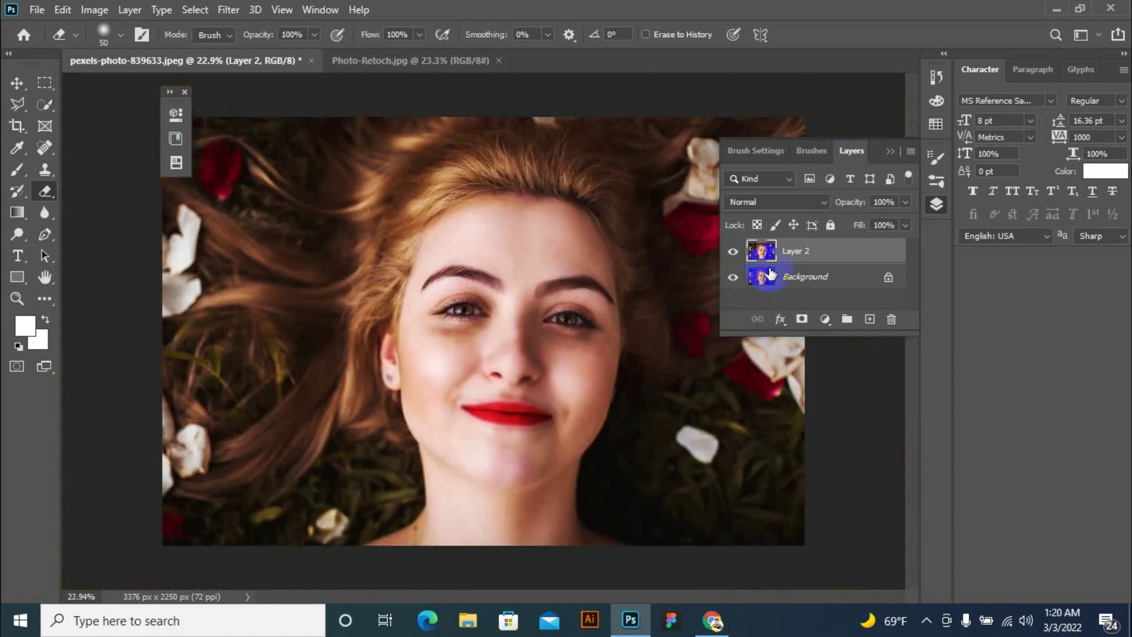
Apply Smart Sharpen's Default preset: Amount 200%, Radius 1.0 px, Reduce Noise 10%.
left_click(228, 9)
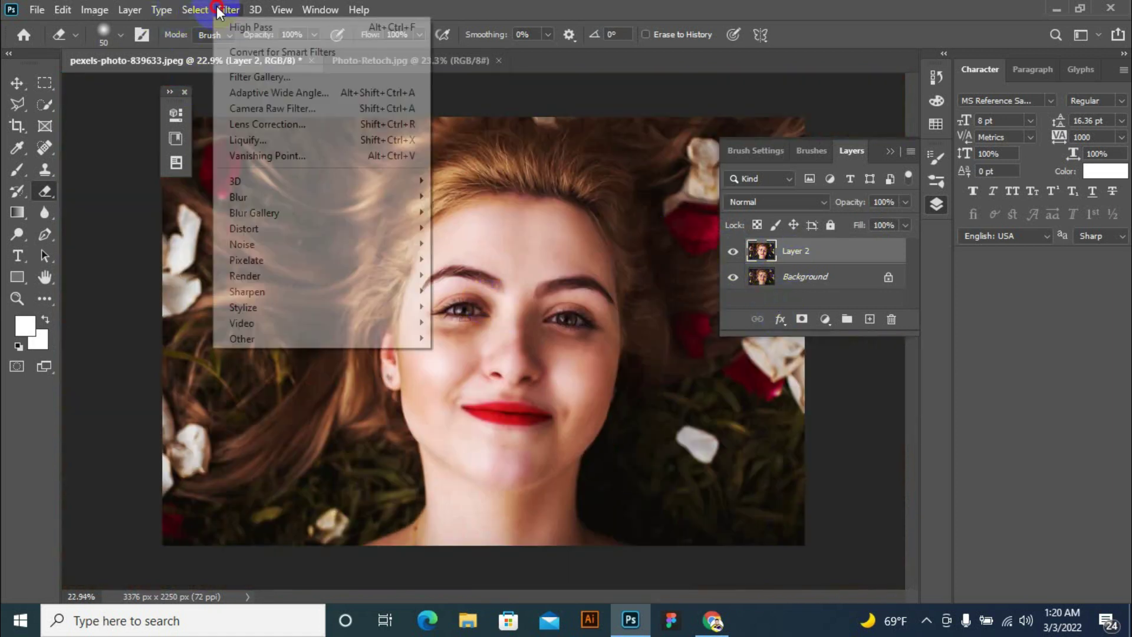
mouse_move(265, 291)
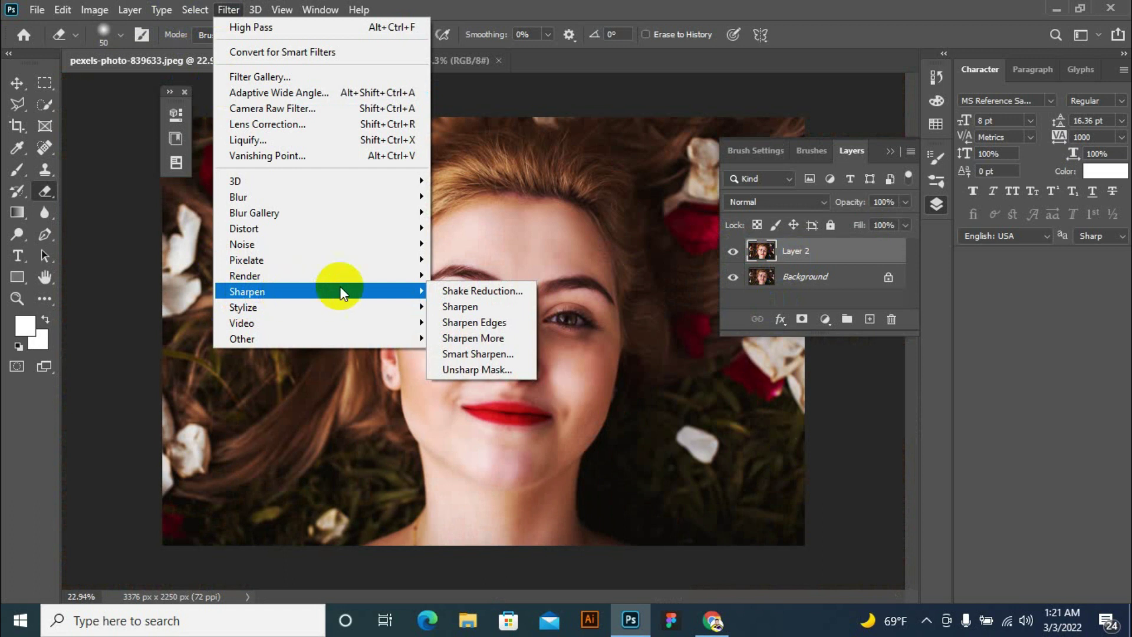
left_click(475, 354)
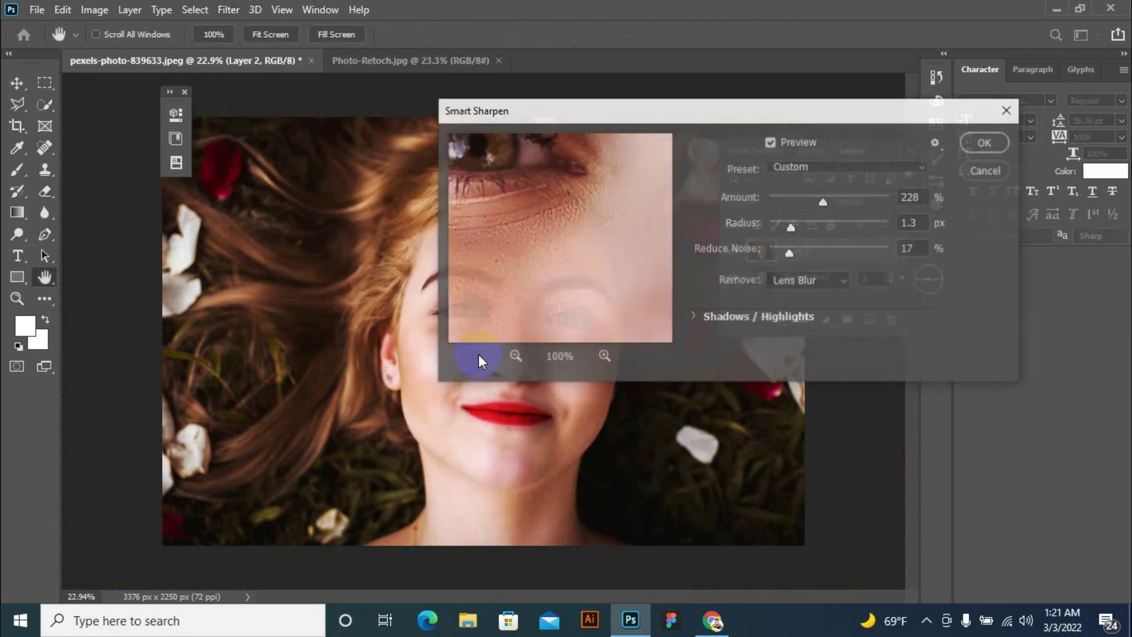
left_click_drag(683, 111, 792, 108)
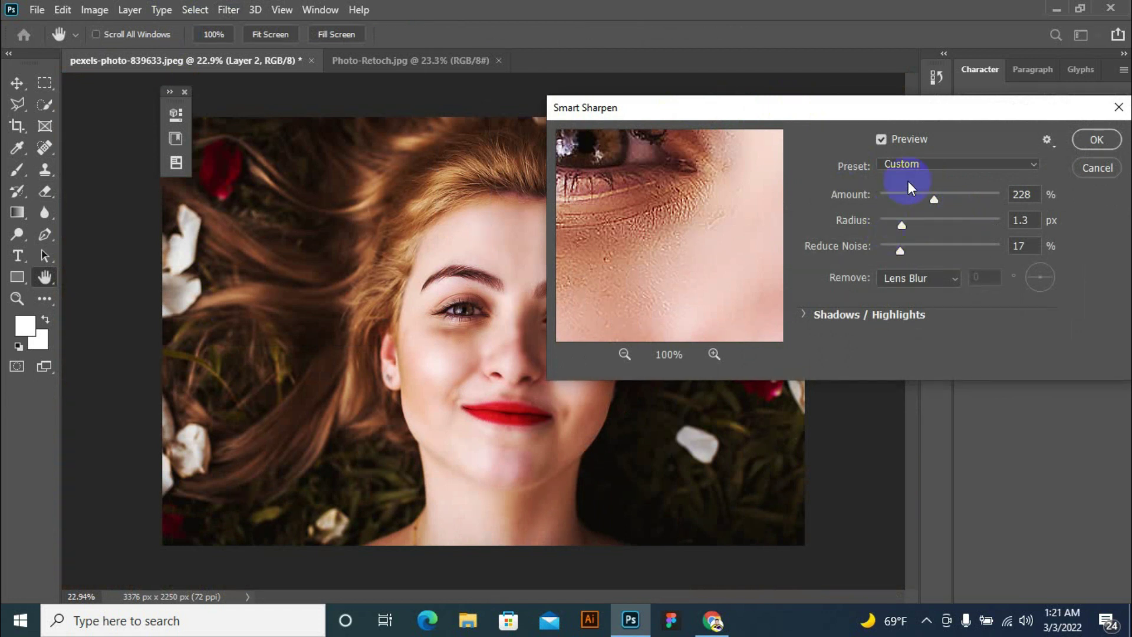
left_click(1020, 164)
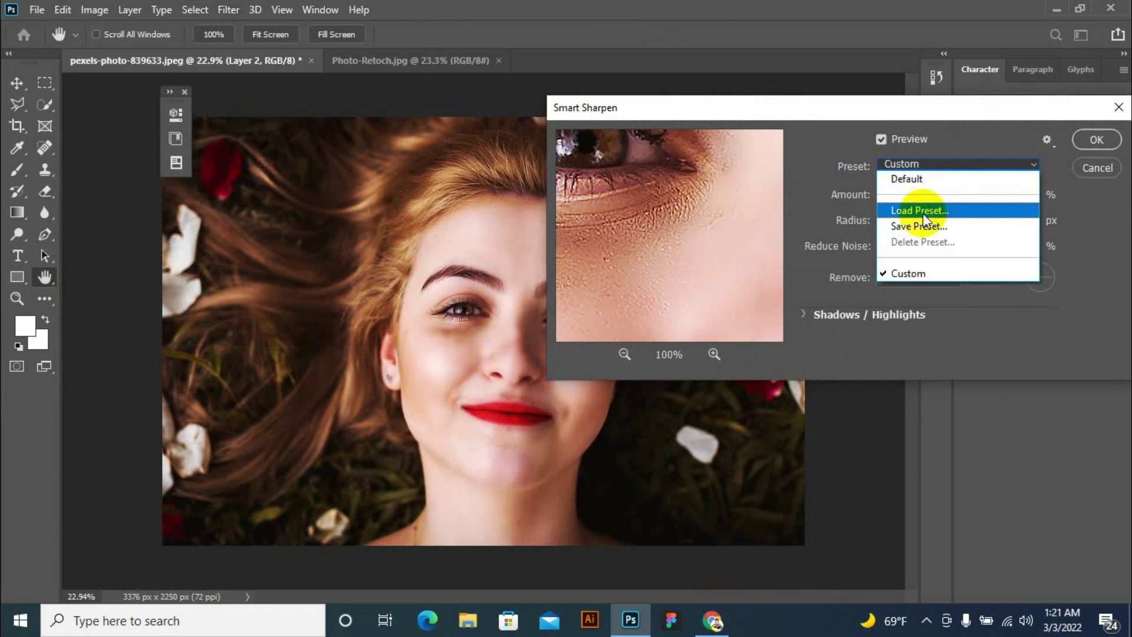
left_click(911, 184)
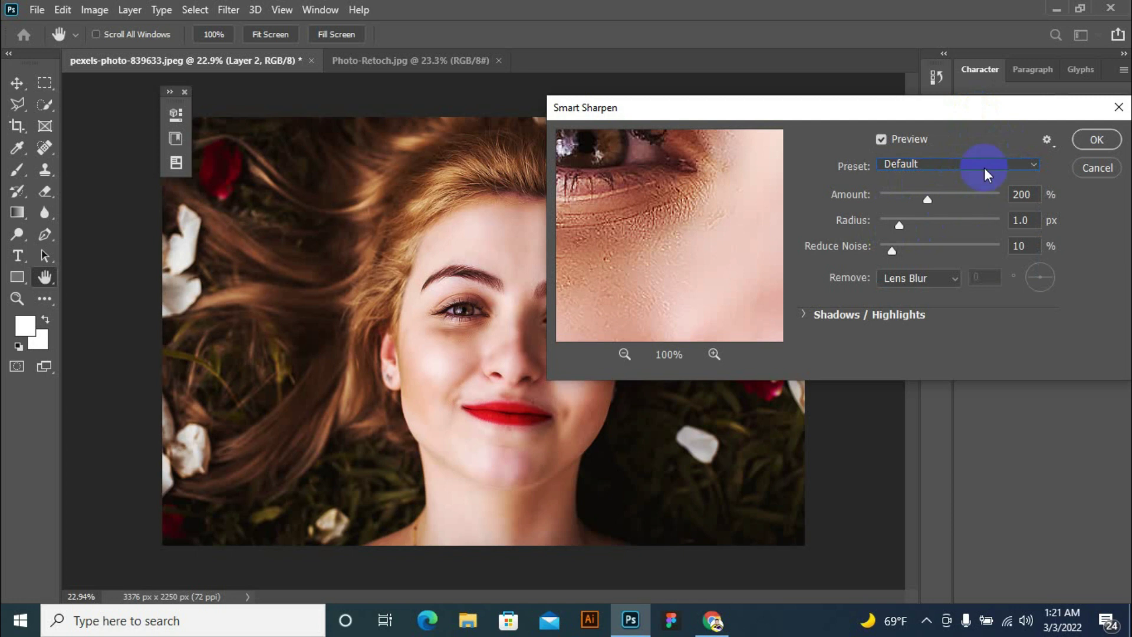
left_click(1096, 140)
key("e")
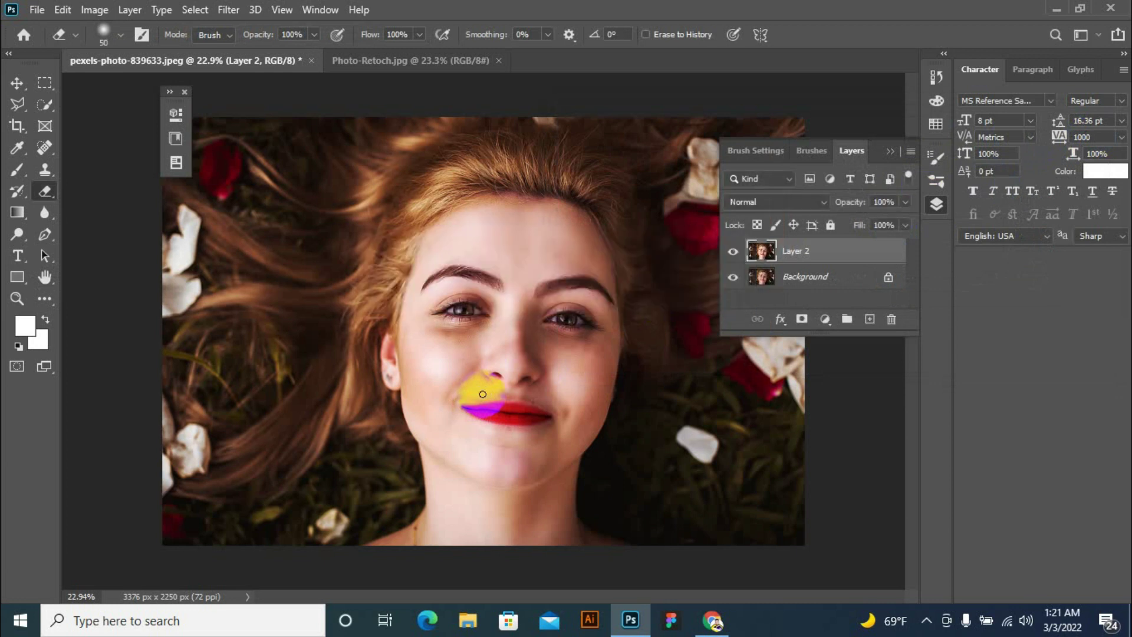
Apply Image > Adjustments > Brightness/Contrast with Brightness -2 to Layer 2.
scroll(450, 339, "up", 2)
scroll(450, 341, "up", 2)
scroll(354, 312, "up", 1)
scroll(344, 306, "down", 3)
scroll(490, 368, "down", 1)
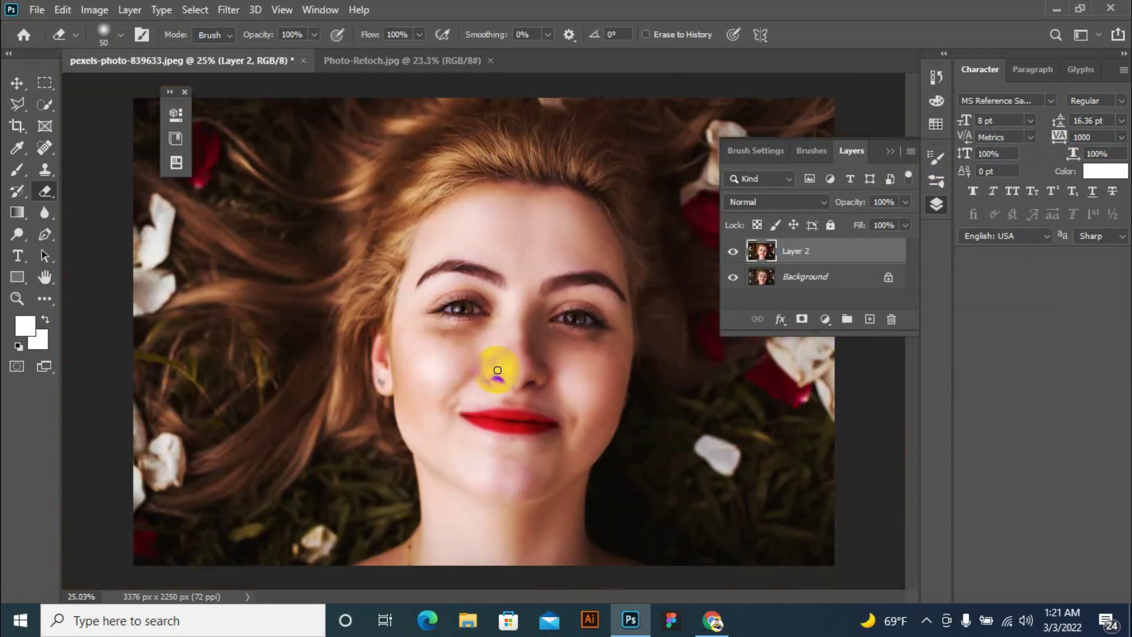
left_click(94, 10)
mouse_move(120, 52)
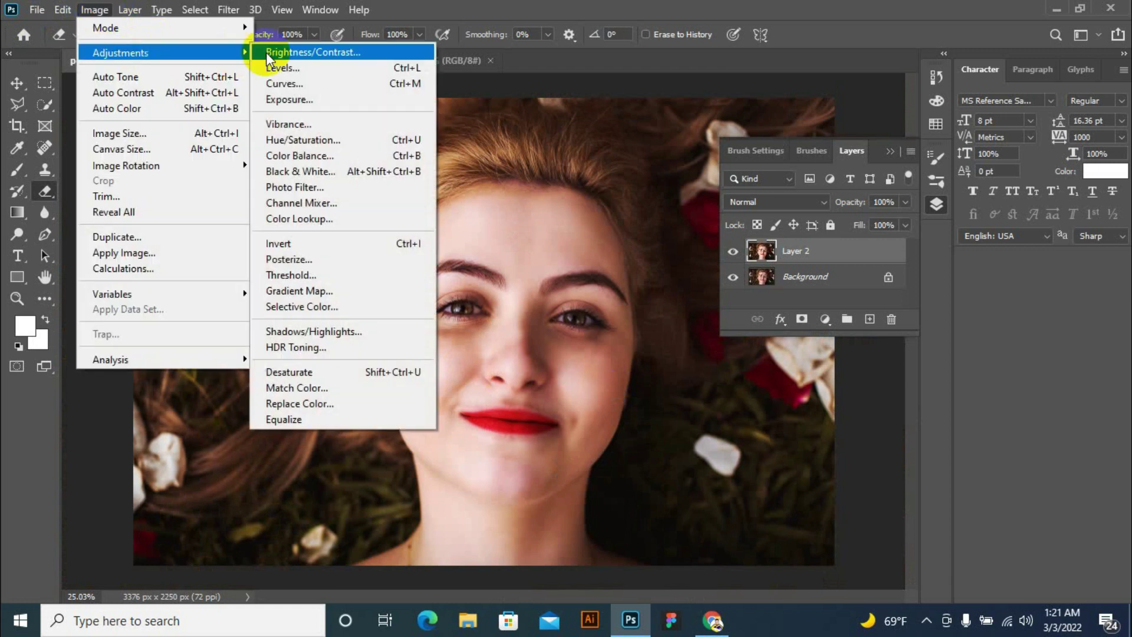
left_click(270, 54)
left_click_drag(684, 218, 682, 180)
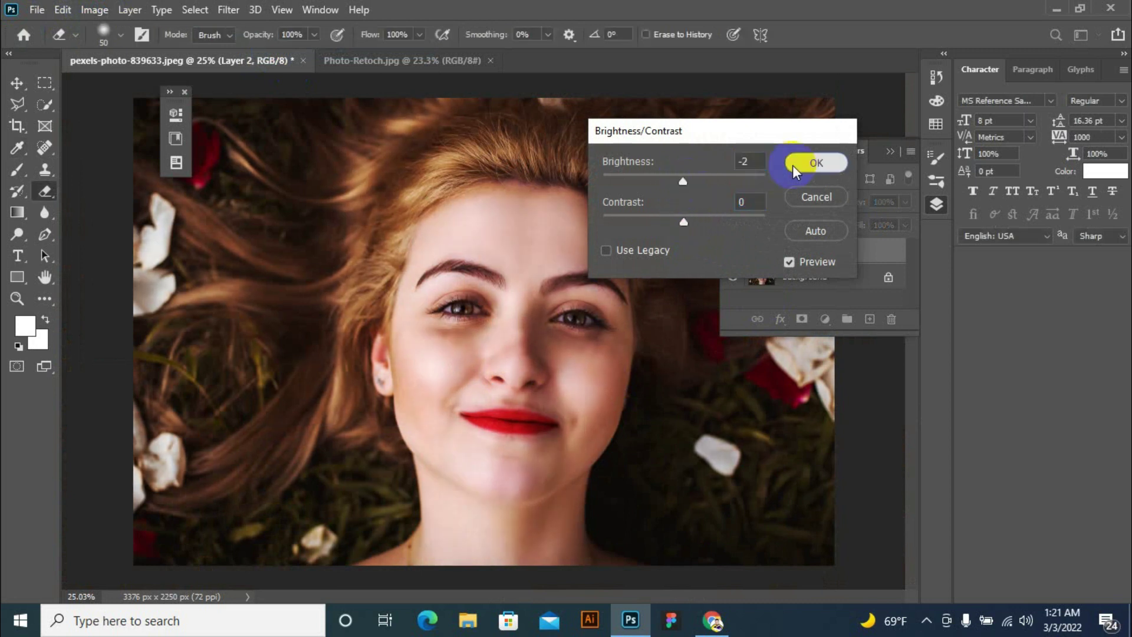
left_click(793, 166)
Collapse the Layers panel to clear the view.
scroll(539, 440, "down", 2)
scroll(540, 440, "down", 1)
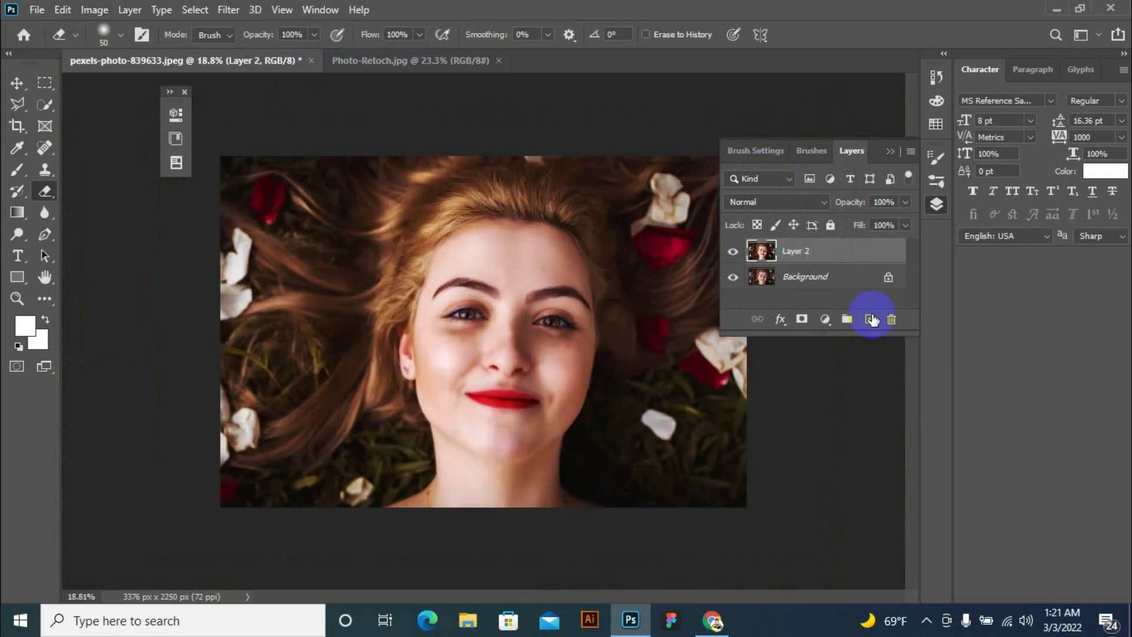
left_click(890, 152)
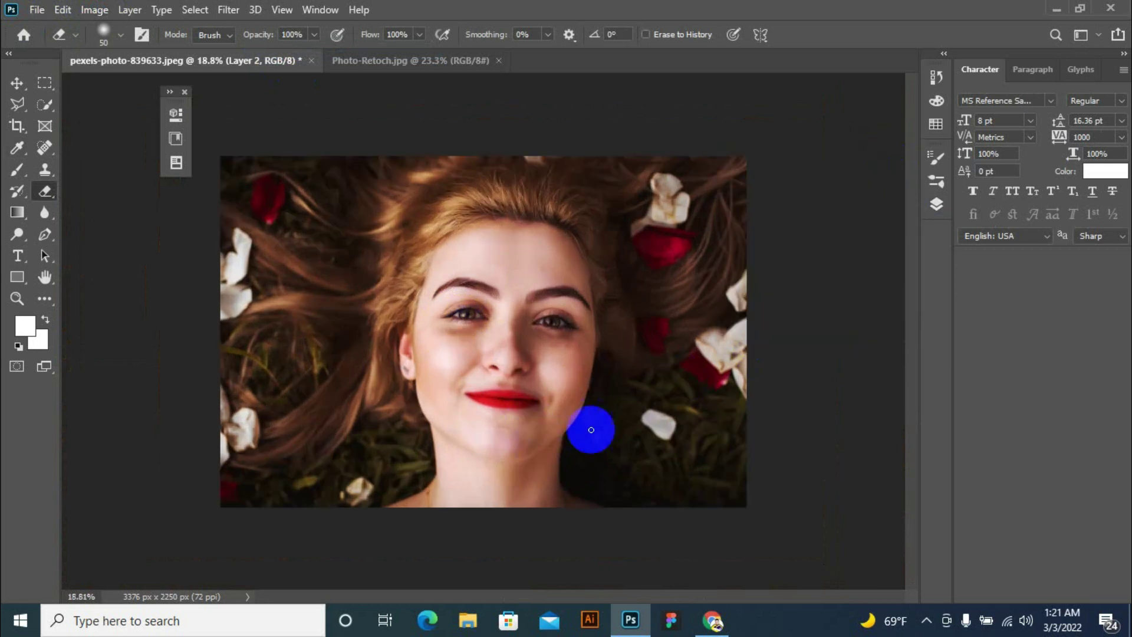
scroll(519, 354, "up", 4)
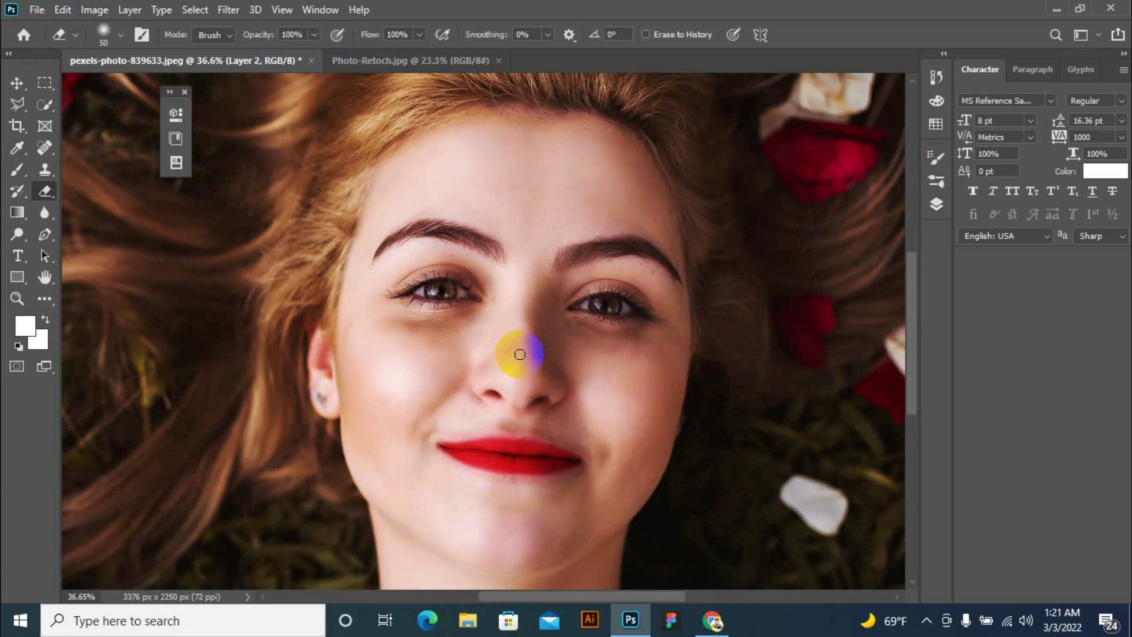
scroll(519, 354, "down", 1)
scroll(502, 351, "down", 2)
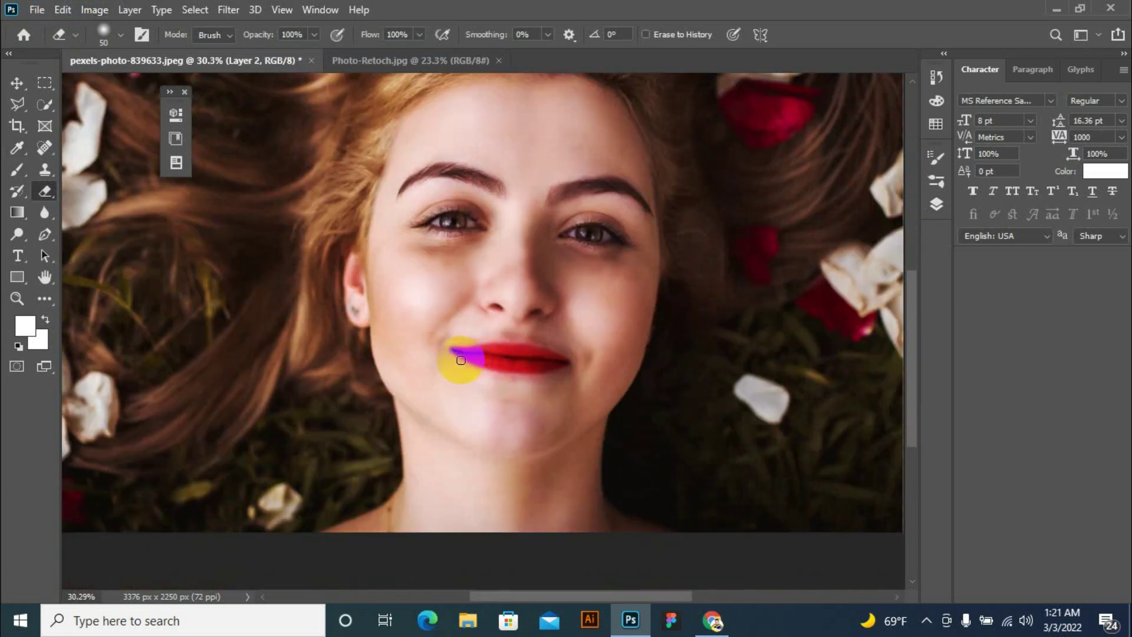
Reopen the Layers panel from the Window menu.
scroll(455, 362, "down", 1)
scroll(454, 306, "up", 3)
scroll(451, 304, "up", 1)
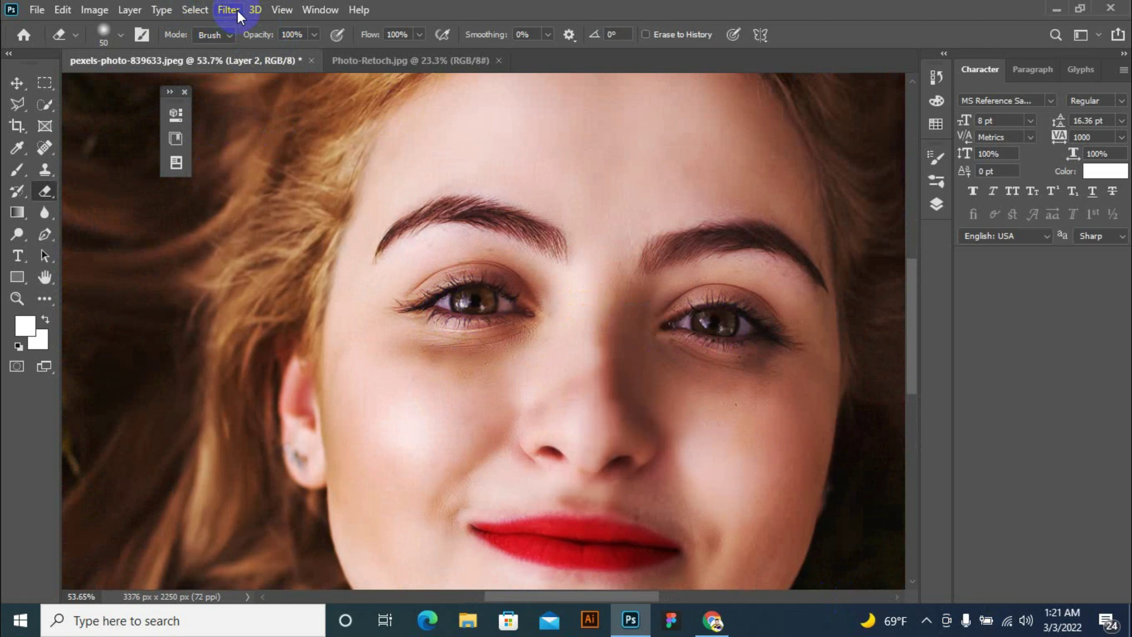
left_click(313, 10)
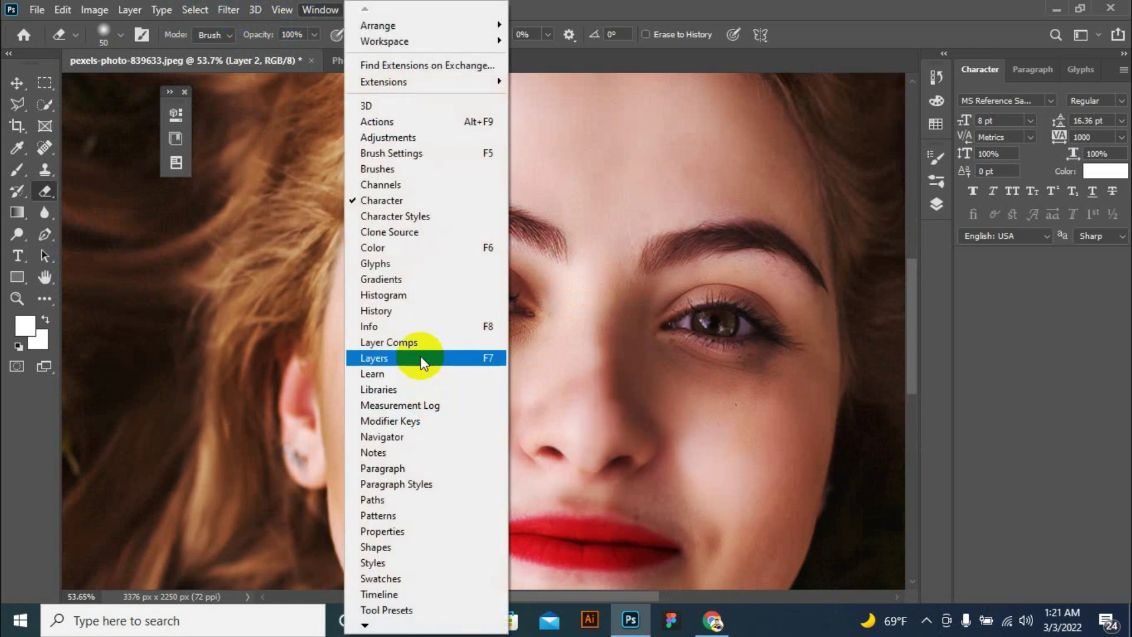
left_click(422, 360)
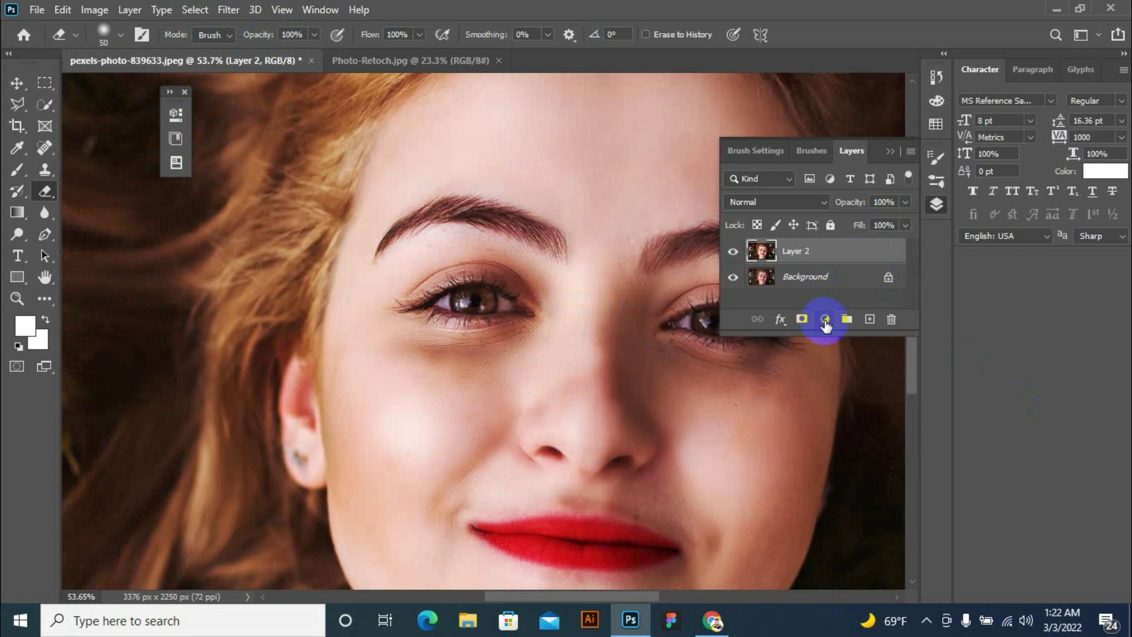
Add a Colorize Hue/Saturation layer at Hue 245, Saturation 57, and invert its mask to hide the tint.
left_click(826, 320)
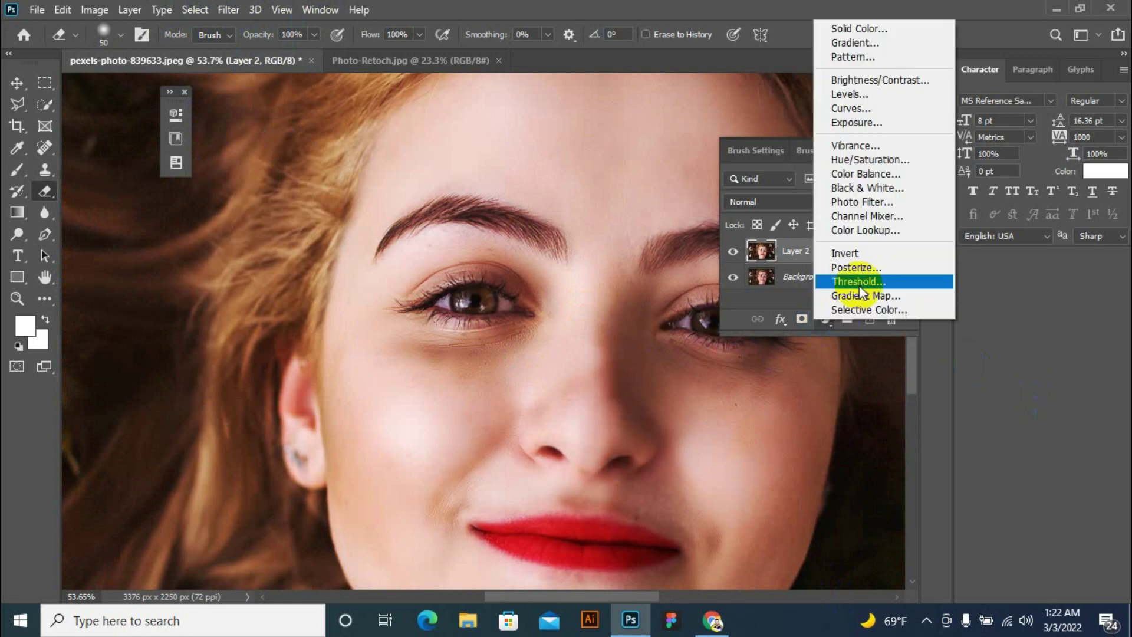
left_click(867, 160)
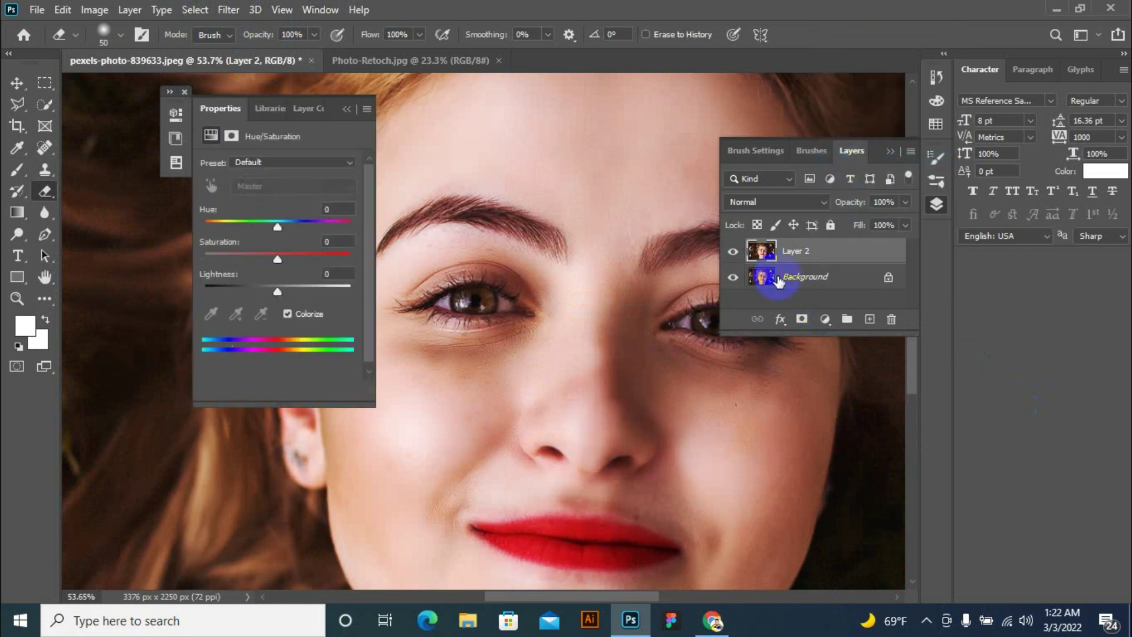
left_click(289, 313)
left_click_drag(287, 232, 308, 235)
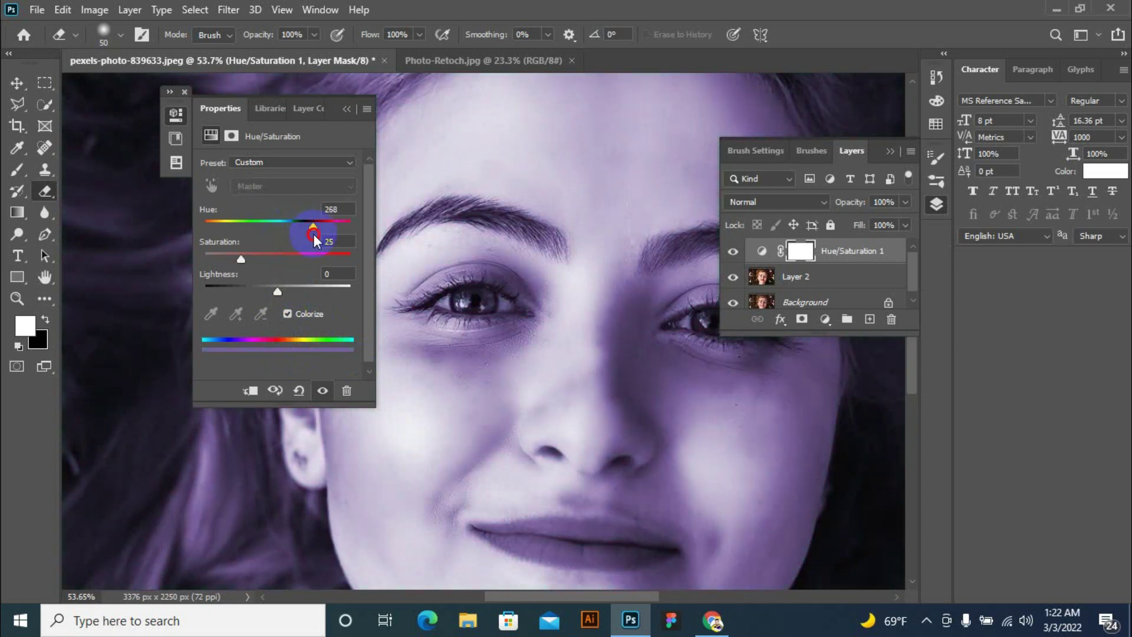
mouse_move(249, 257)
left_mouse_down()
mouse_move(309, 261)
mouse_move(293, 232)
mouse_move(313, 233)
mouse_move(305, 238)
left_mouse_up()
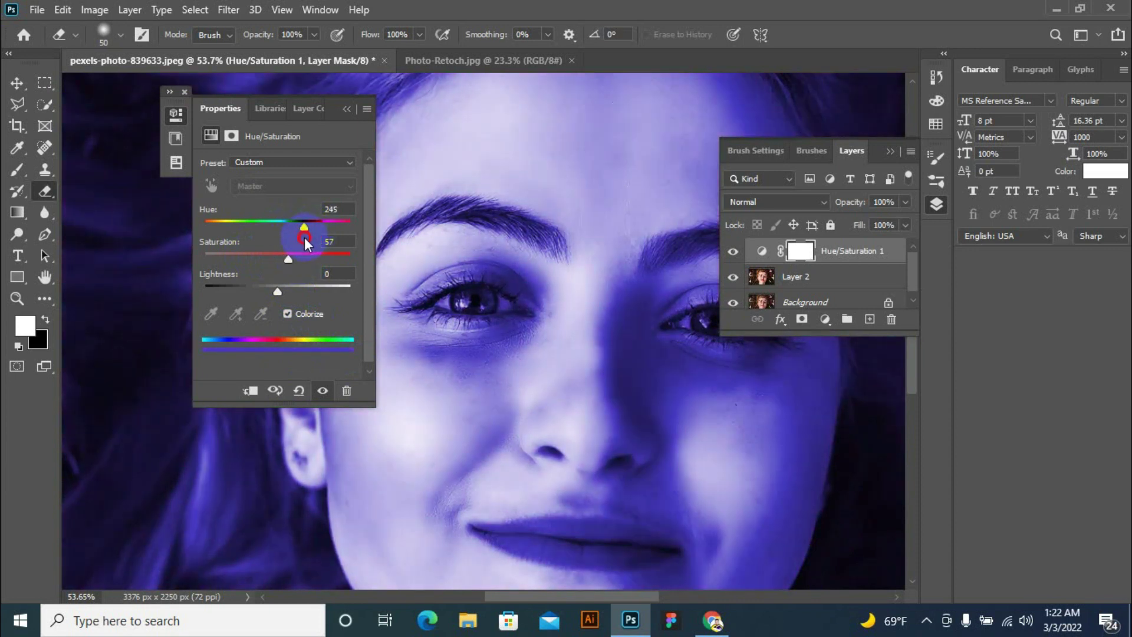
left_click(442, 215)
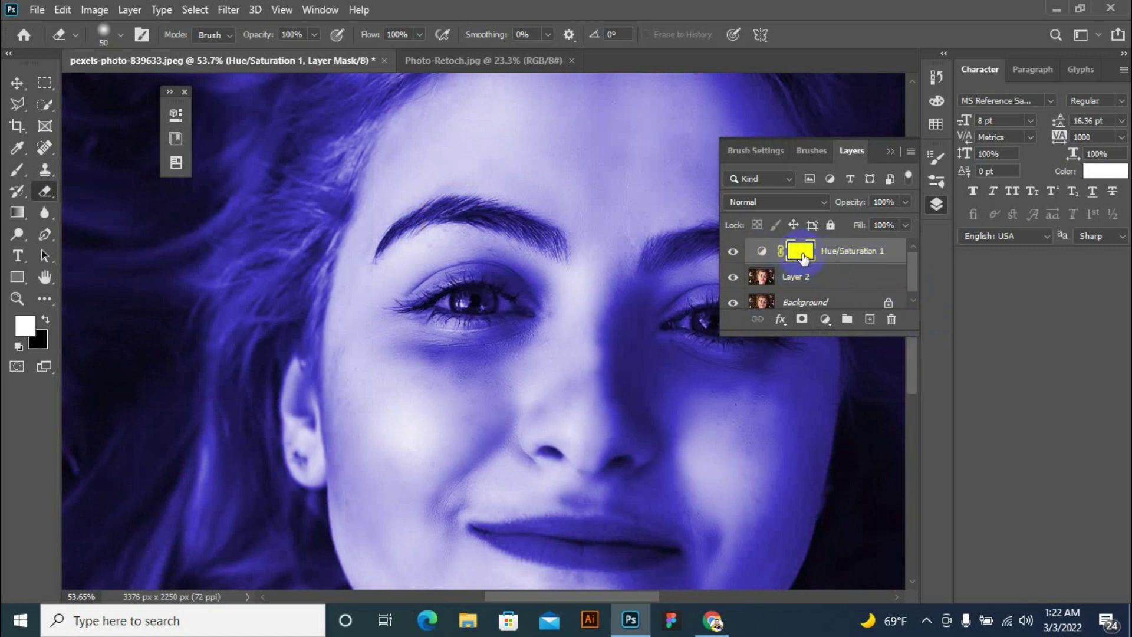
key("ctrl+i")
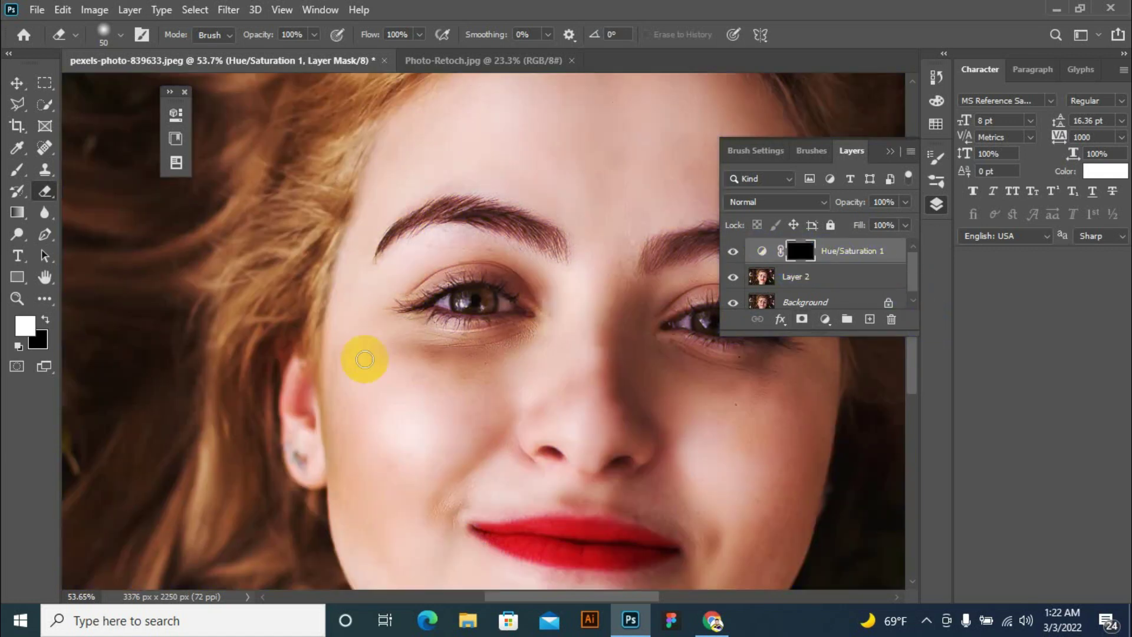
Brush white onto the Hue/Saturation mask to tint the first iris blue.
left_click(17, 169)
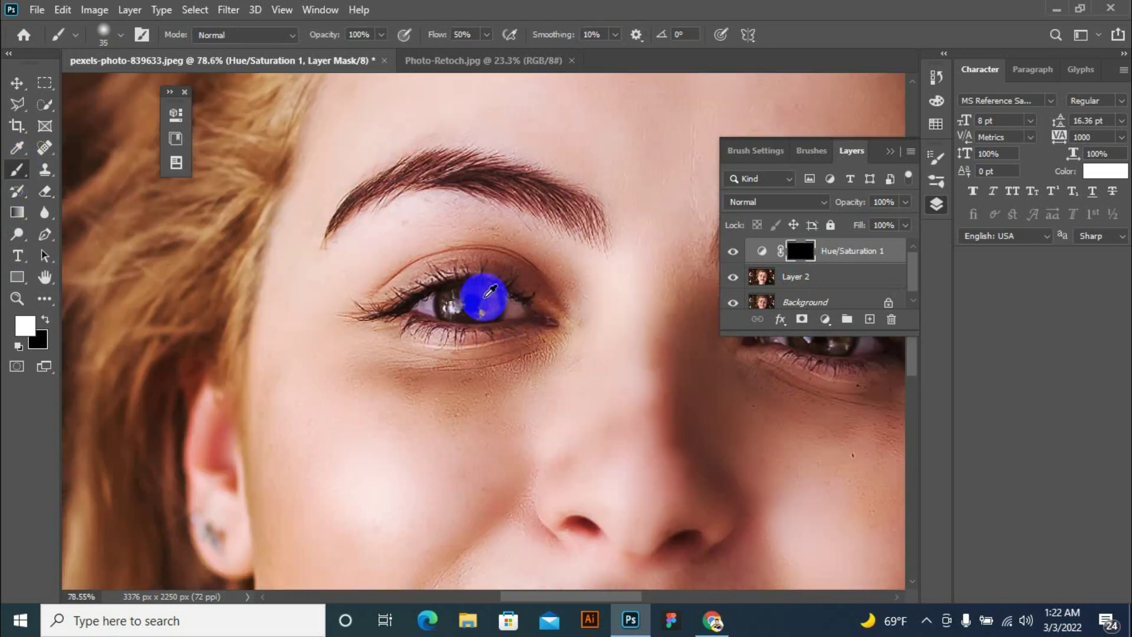
scroll(481, 298, "up", 2)
scroll(471, 304, "up", 3)
key("bracketright")
key("bracketright")
key("bracketright")
key("bracketright")
key("bracketright")
key("bracketright")
key("bracketright")
mouse_move(457, 301)
left_mouse_down()
mouse_move(496, 311)
mouse_move(442, 304)
left_mouse_up()
key("bracketleft")
key("bracketleft")
key("bracketleft")
key("bracketleft")
mouse_move(518, 305)
left_mouse_down()
mouse_move(455, 329)
mouse_move(397, 308)
mouse_move(400, 289)
mouse_move(395, 314)
left_mouse_up()
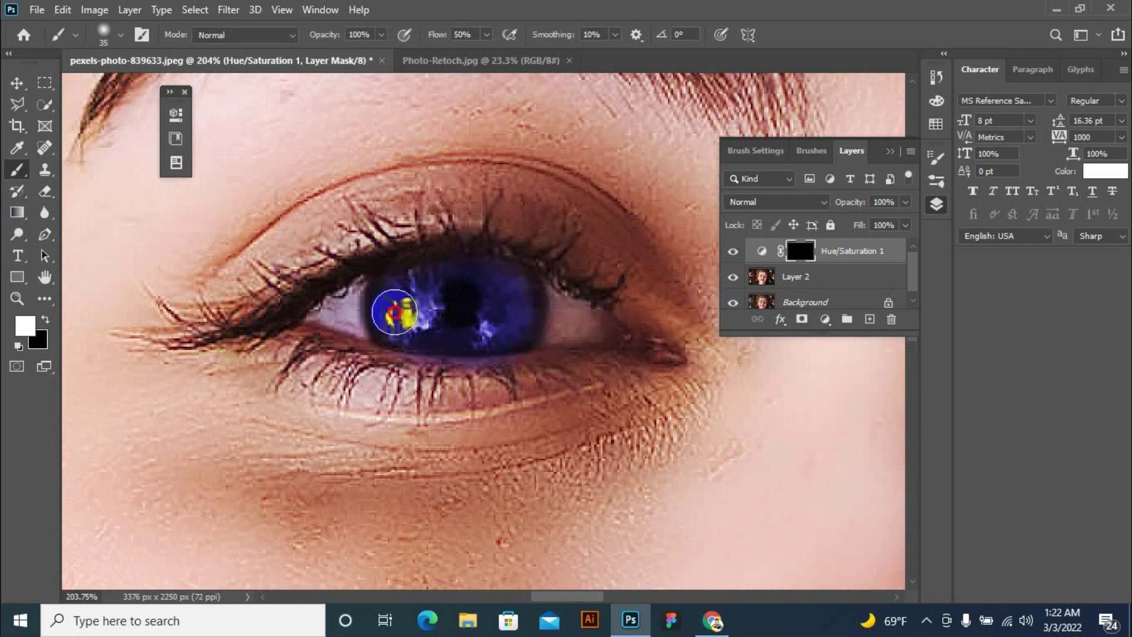
left_click_drag(394, 313, 479, 308)
scroll(404, 328, "down", 3)
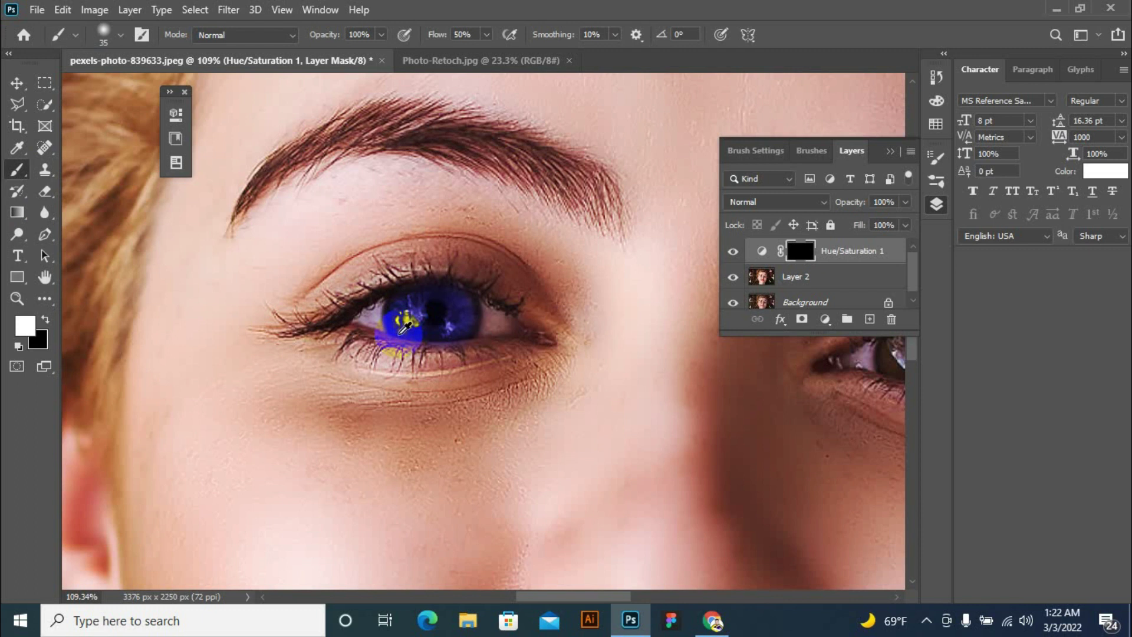
scroll(405, 327, "down", 5)
scroll(506, 336, "up", 2)
Paint the second iris blue through the same mask.
left_click(506, 336)
scroll(530, 329, "up", 4)
scroll(573, 331, "up", 2)
mouse_move(573, 330)
left_mouse_down()
mouse_move(532, 303)
mouse_move(536, 270)
mouse_move(616, 283)
mouse_move(631, 312)
mouse_move(599, 334)
mouse_move(493, 306)
mouse_move(520, 279)
mouse_move(614, 273)
mouse_move(634, 291)
mouse_move(624, 329)
mouse_move(497, 313)
mouse_move(506, 301)
left_mouse_up()
scroll(506, 302, "down", 10)
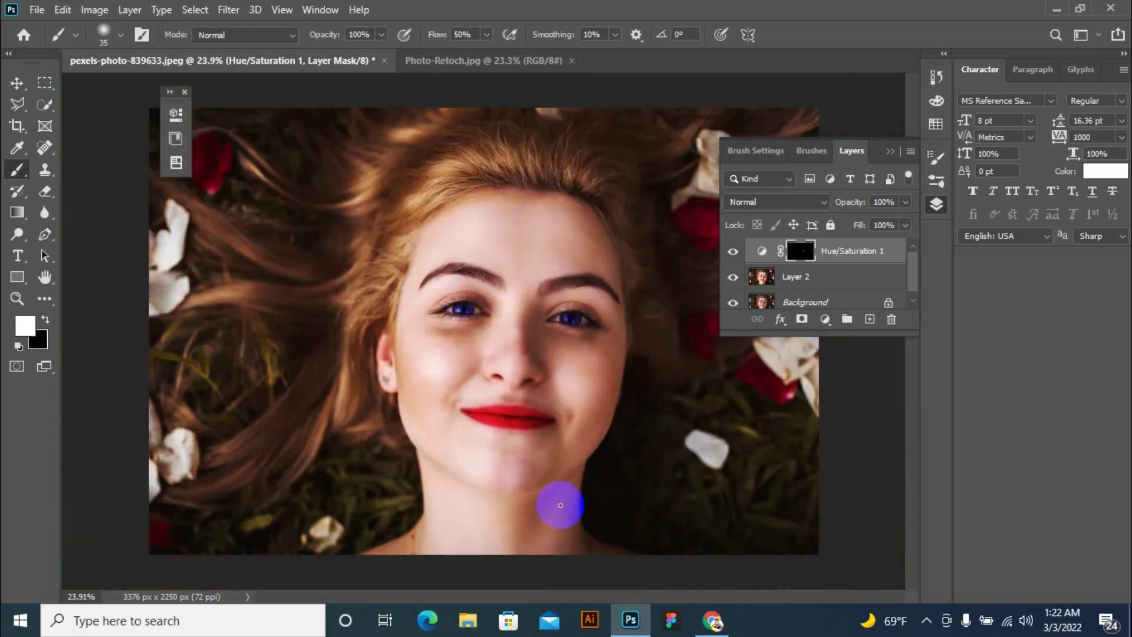
scroll(702, 448, "up", 1)
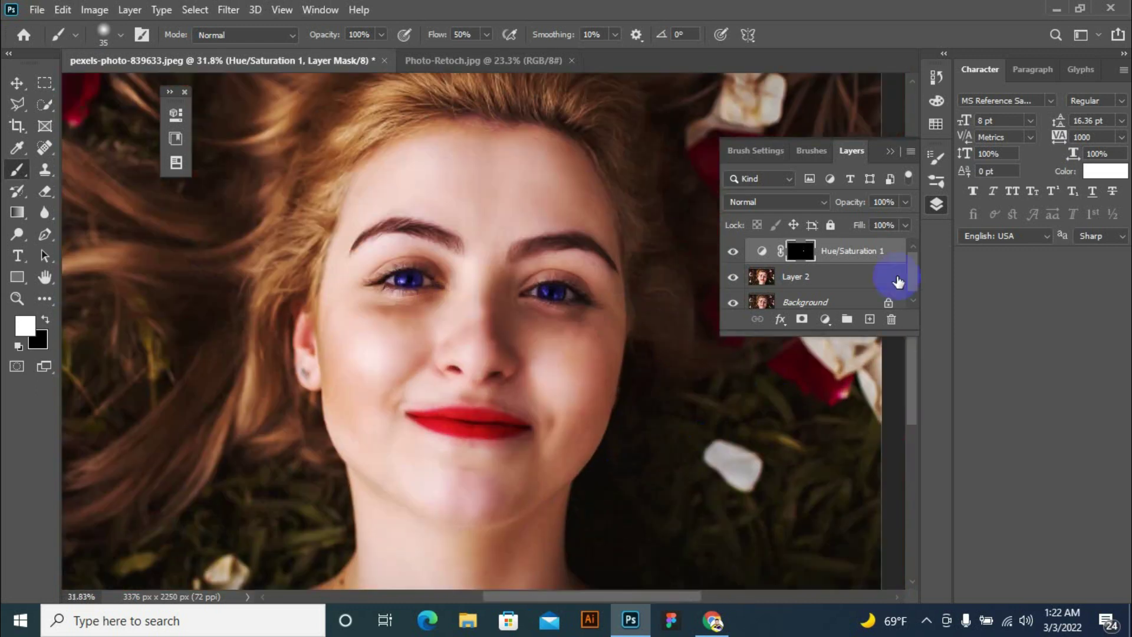
left_click(890, 151)
scroll(424, 336, "down", 1)
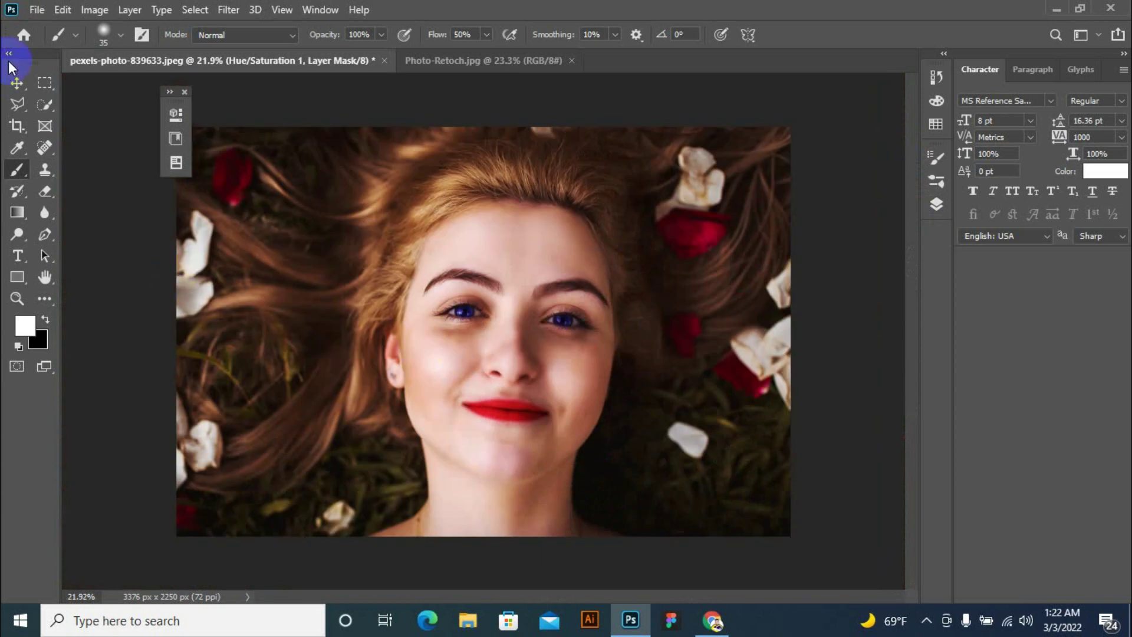
Reopen the Layers panel and stamp all visible layers into a new Layer 3.
left_click(17, 84)
left_click(844, 429)
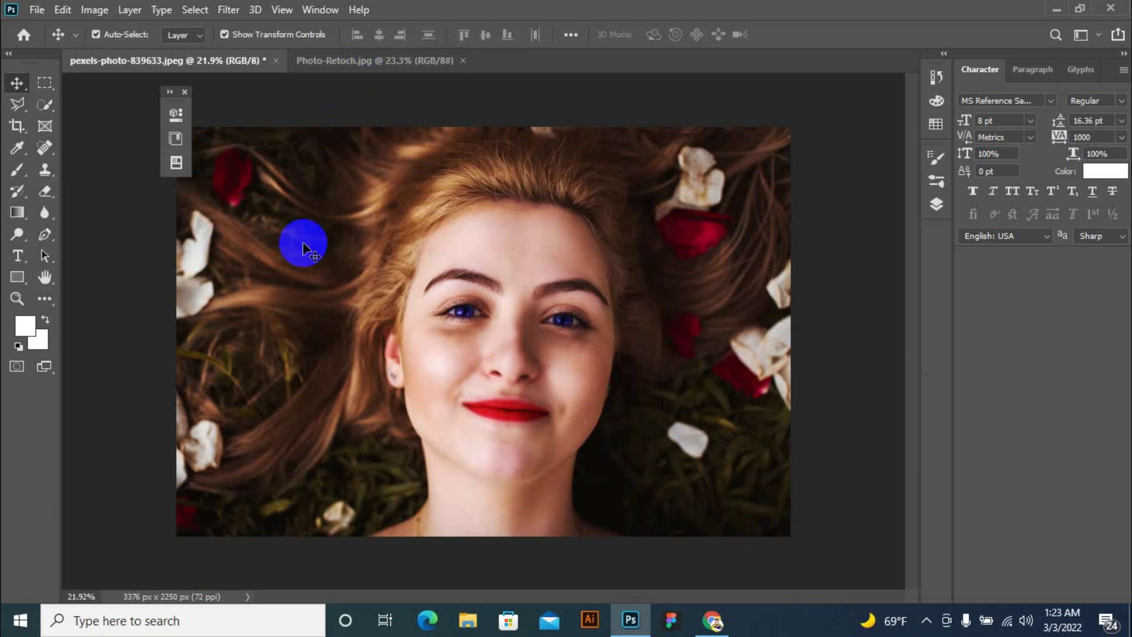
left_click(315, 10)
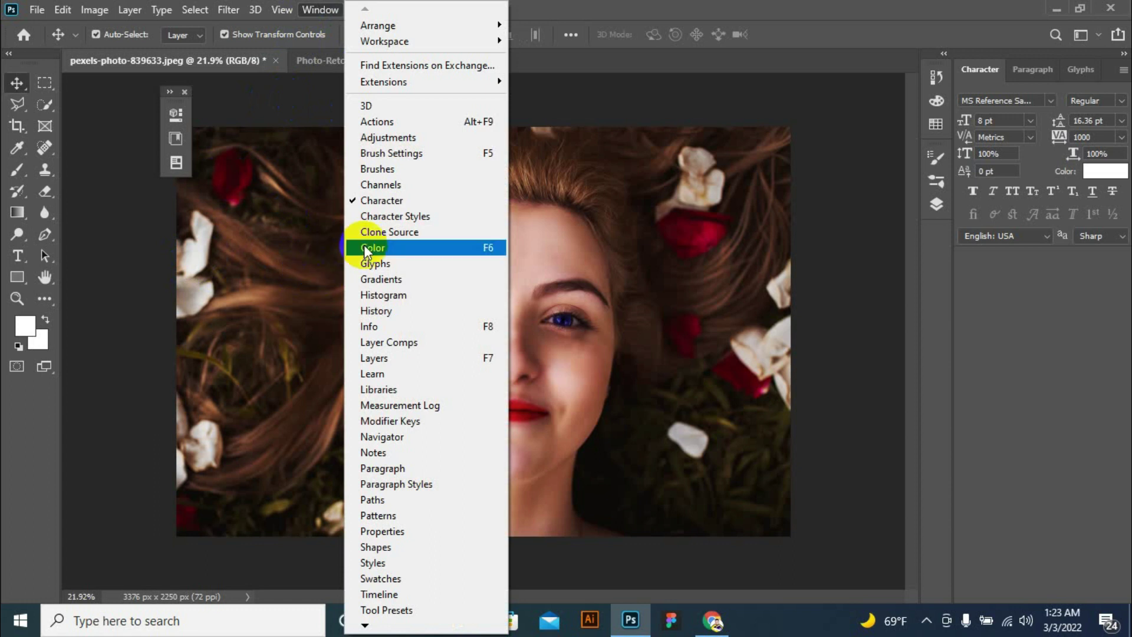
left_click(323, 8)
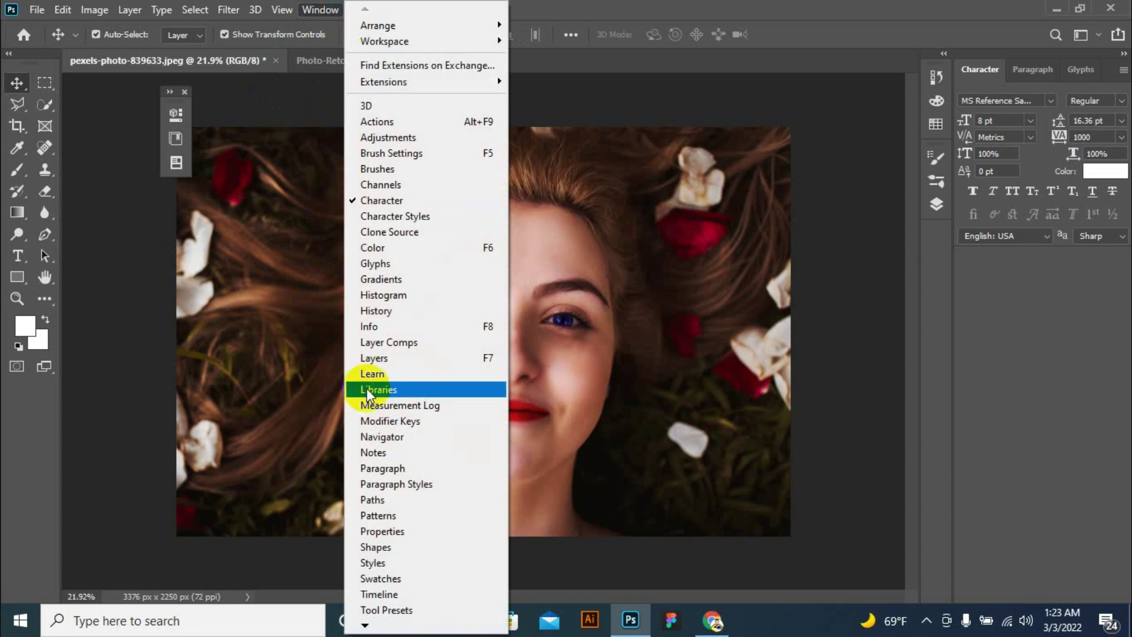
left_click(377, 358)
left_click(844, 252)
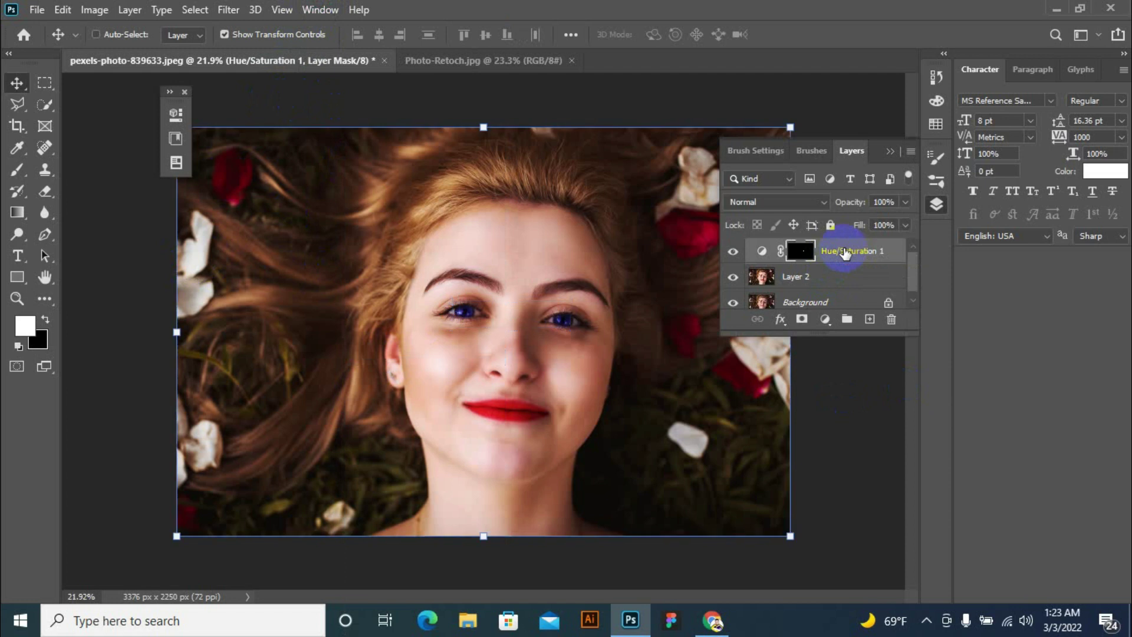
key("ctrl+shift+alt+e")
Delete Hue/Saturation 1 and Layer 2, then toggle Layer 3 to compare with the original.
left_click(840, 283)
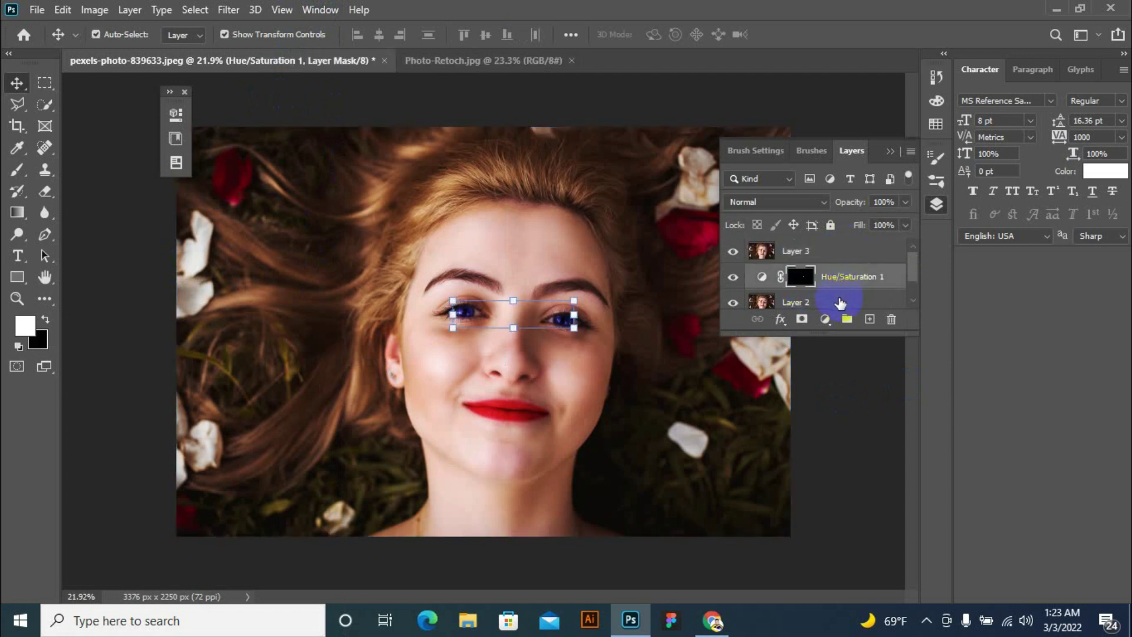
scroll(840, 301, "down", 1)
left_click(840, 289, "shift")
left_click_drag(859, 273, 892, 319)
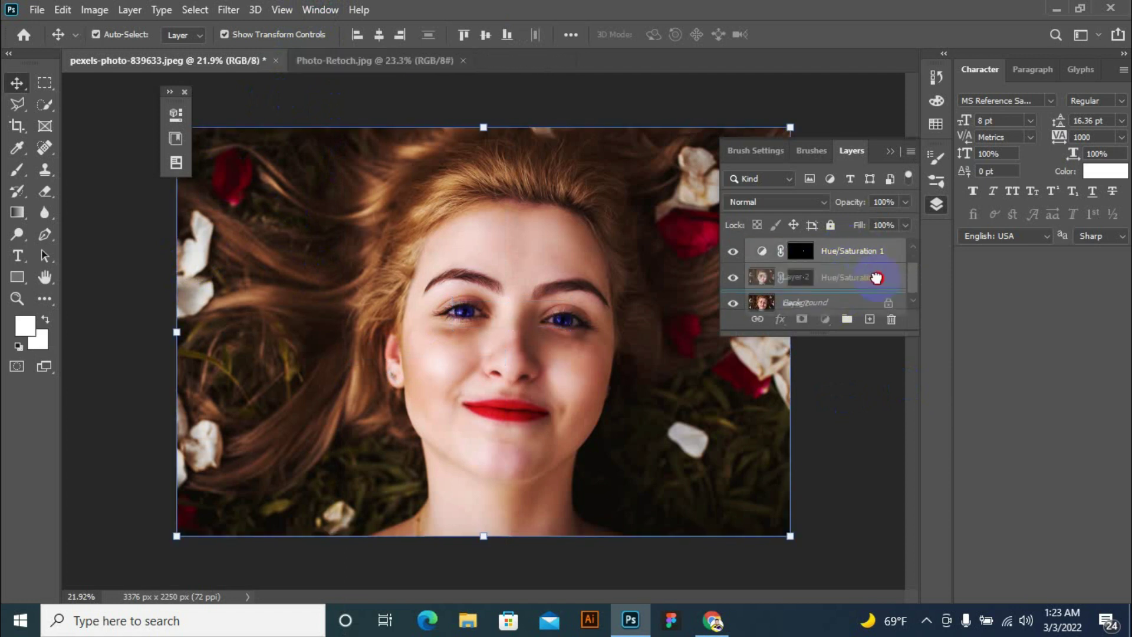
left_click(816, 260)
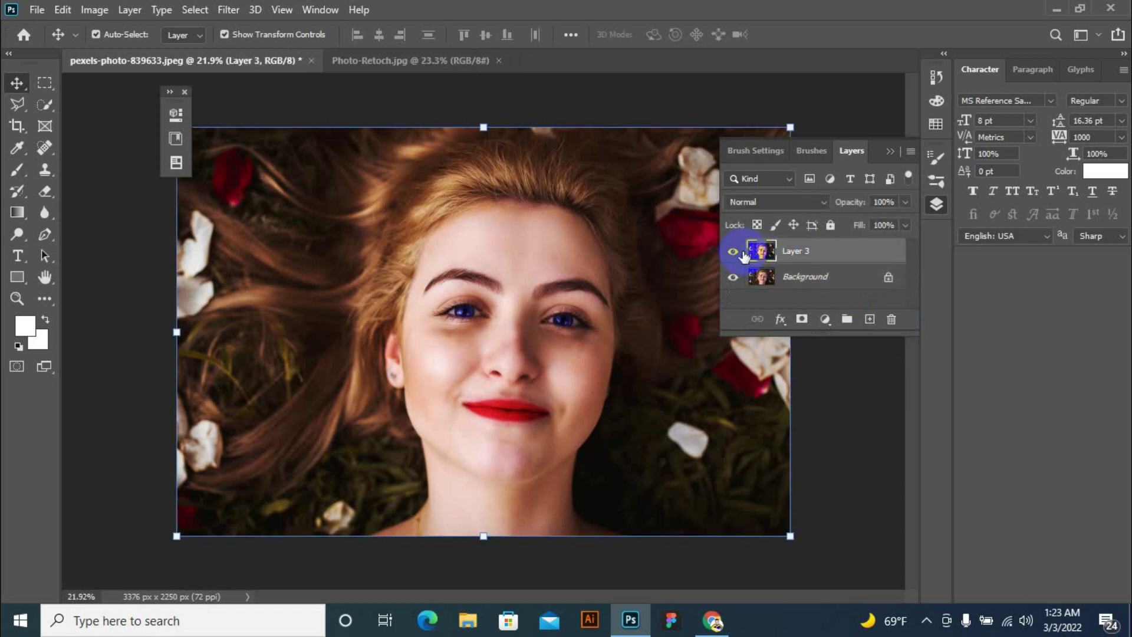
left_click(733, 251)
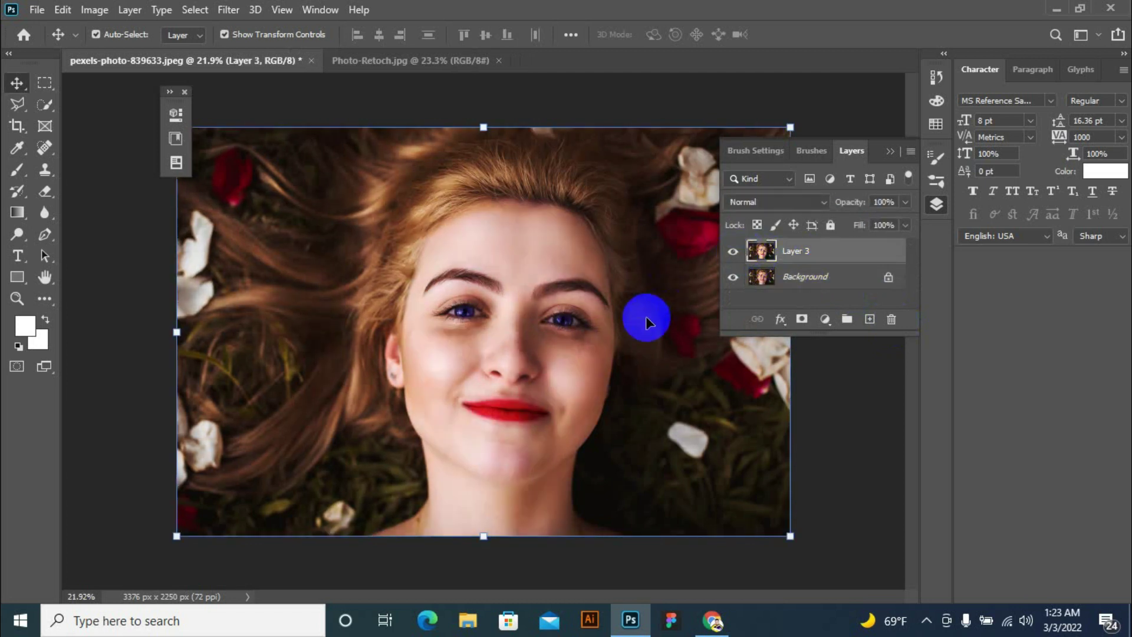
Open Save for Web and cycle through the Original, Optimized, 2-Up and 4-Up previews.
left_click(37, 9)
mouse_move(55, 251)
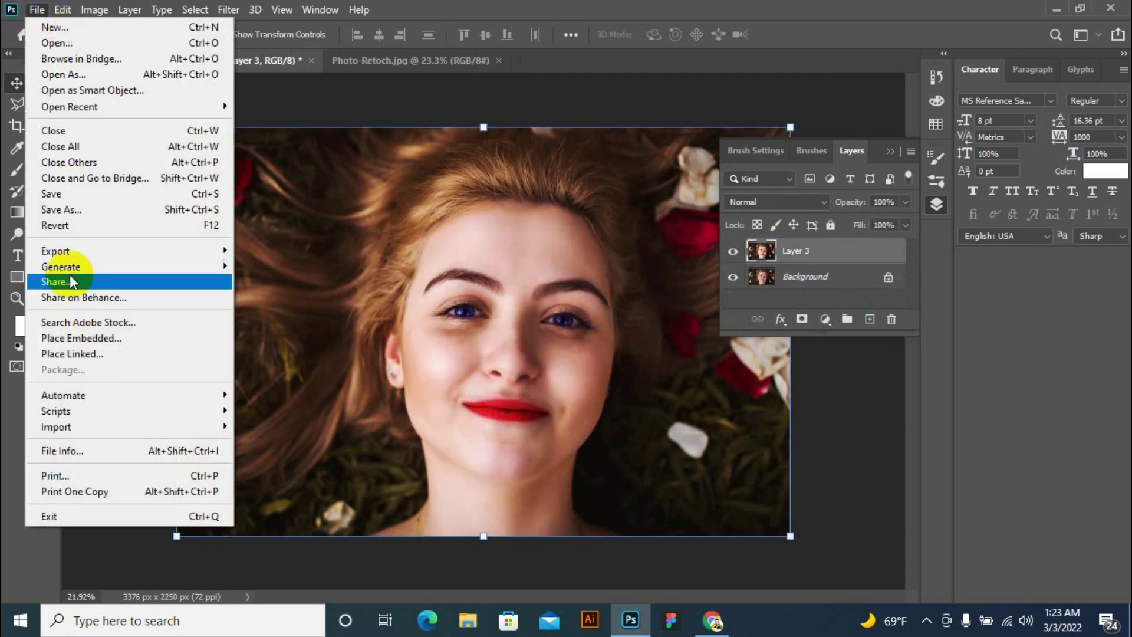
left_click(306, 322)
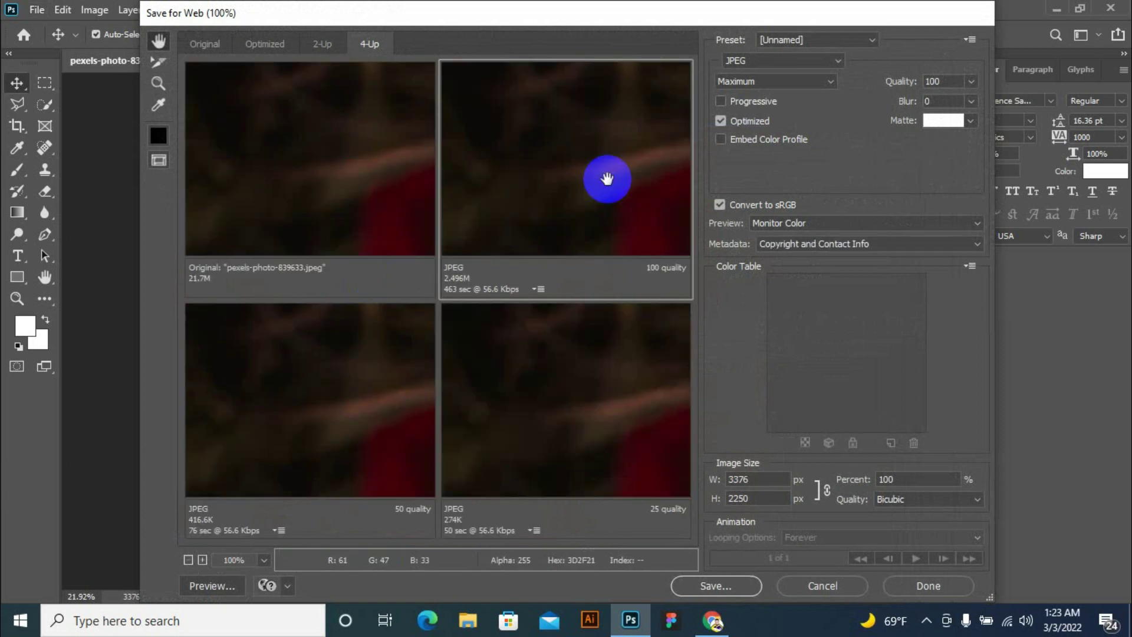
scroll(607, 178, "down", 1)
scroll(607, 179, "down", 3)
scroll(608, 179, "down", 4)
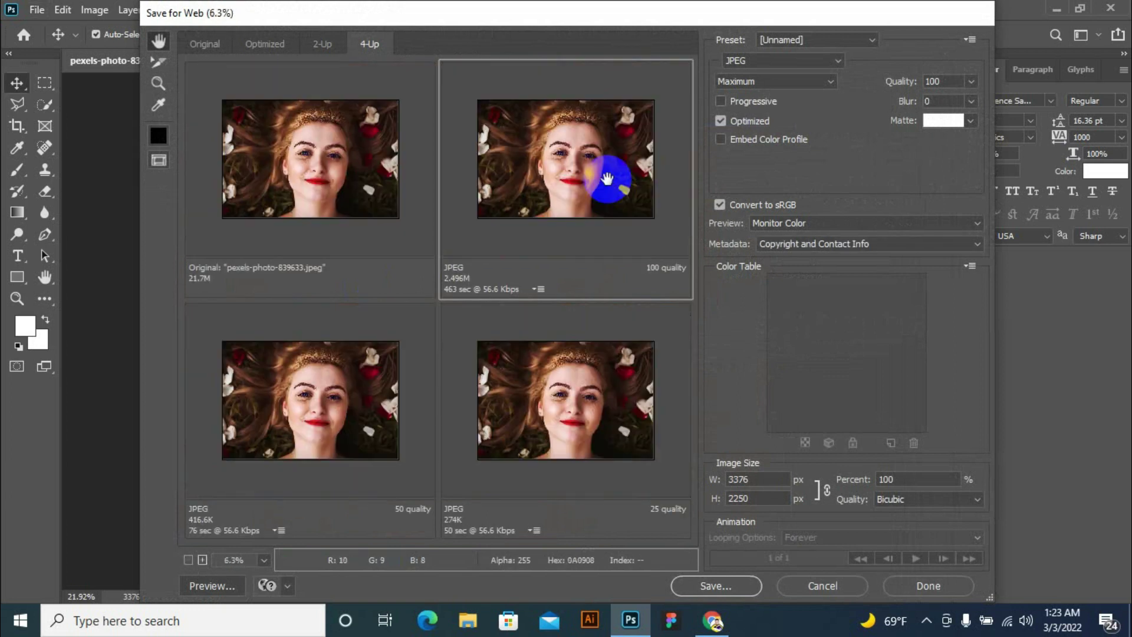
left_click(205, 43)
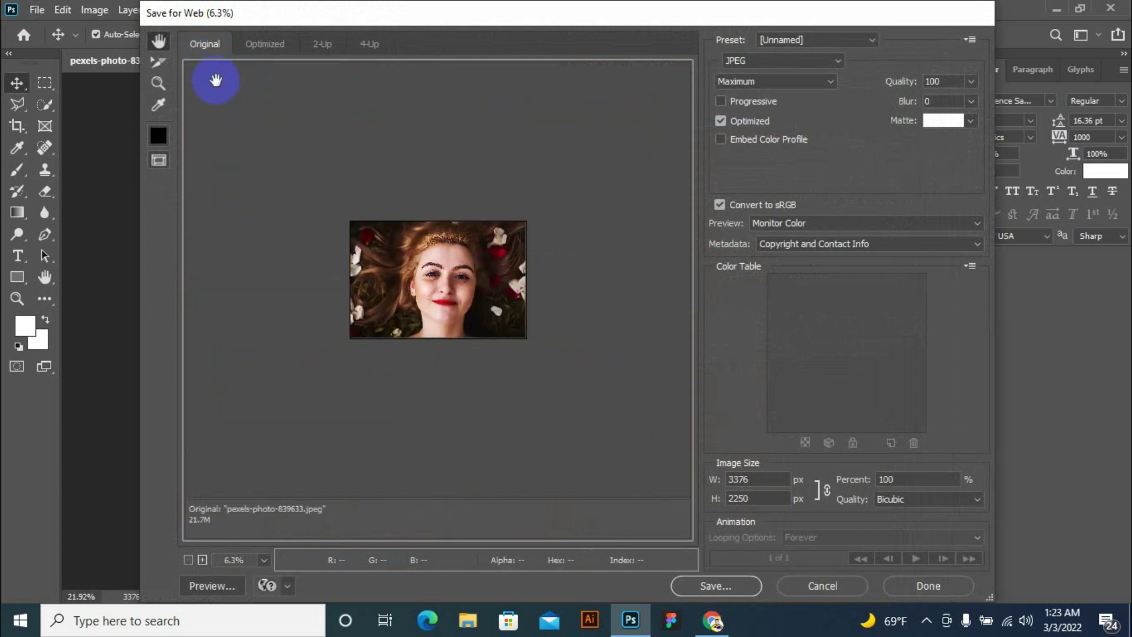
left_click(265, 44)
left_click(336, 49)
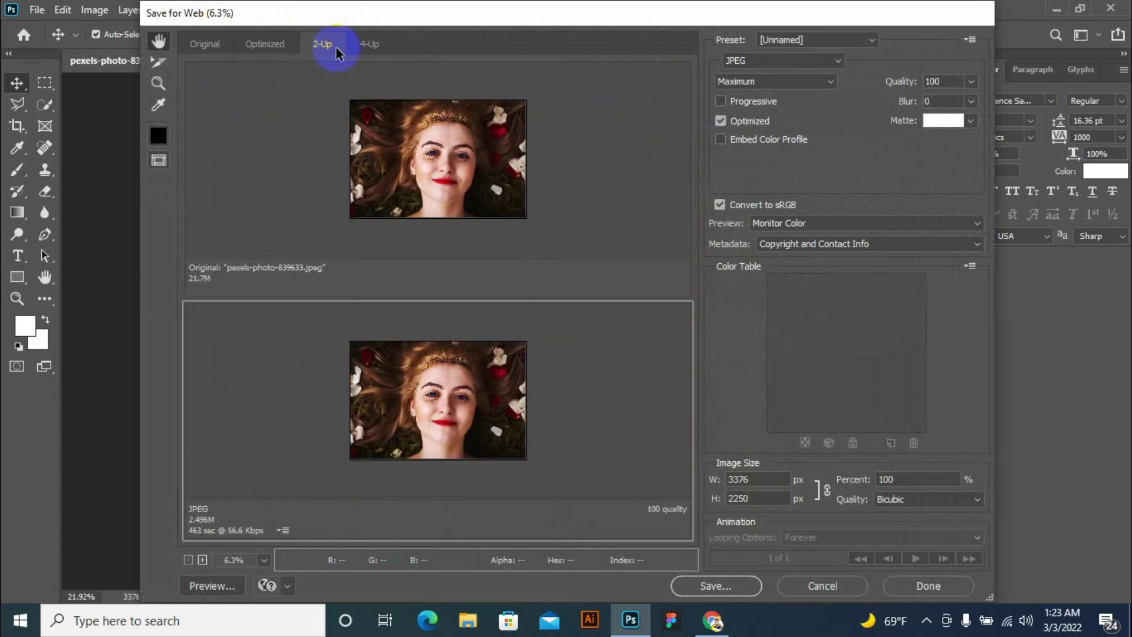
left_click(369, 43)
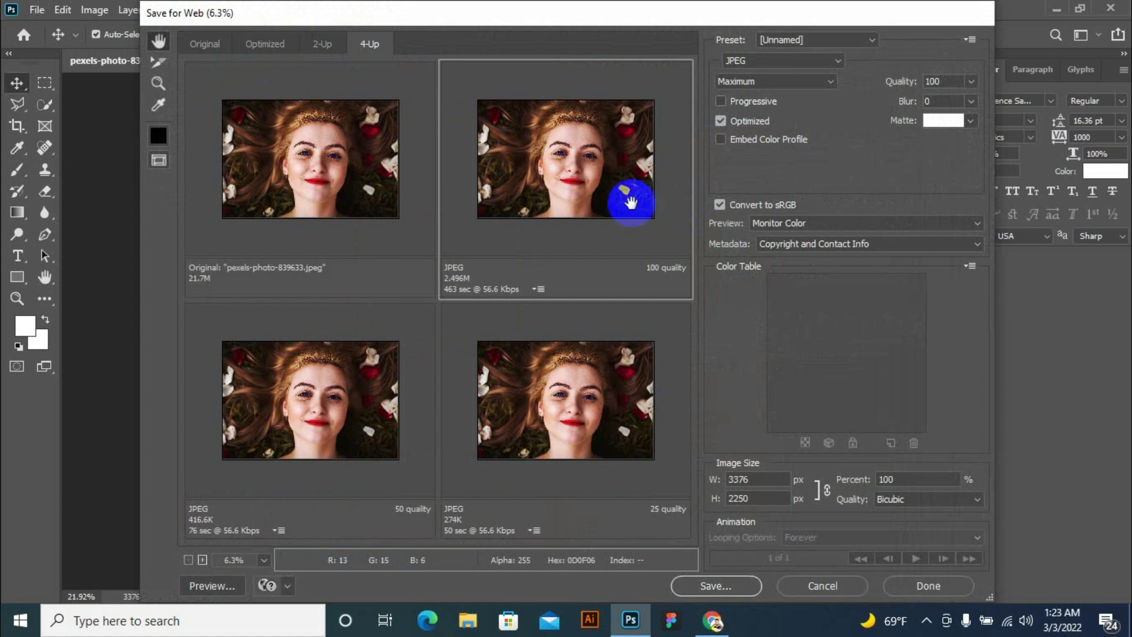
Choose the JPEG High preset and raise quality to 100.
left_click(843, 39)
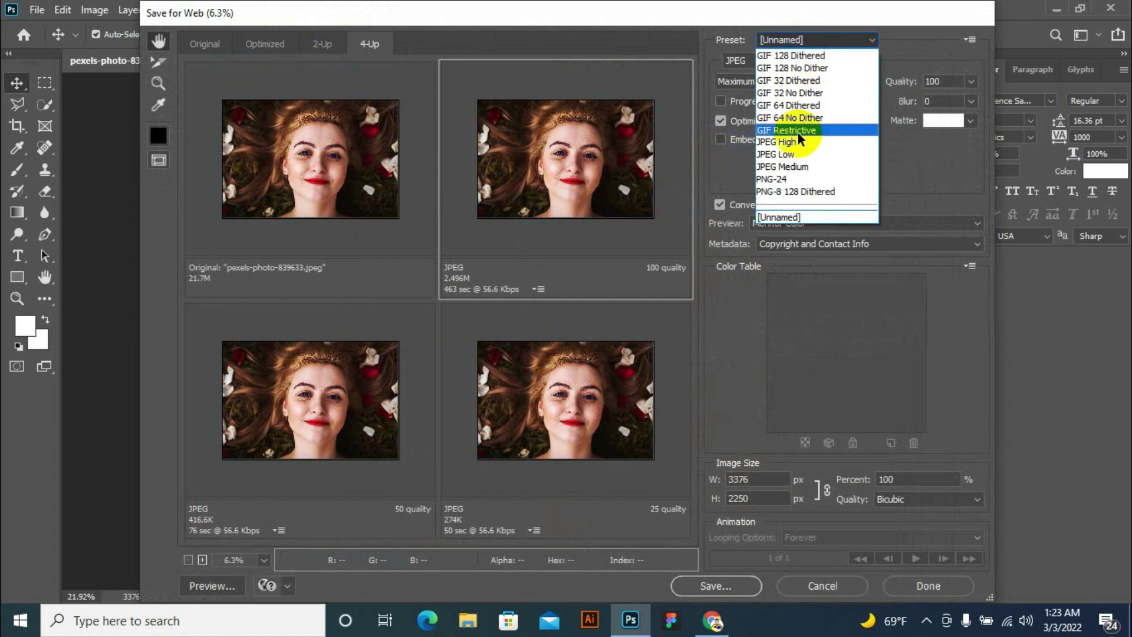
left_click(798, 141)
left_click(972, 82)
left_click_drag(943, 111, 1002, 111)
left_click(608, 139)
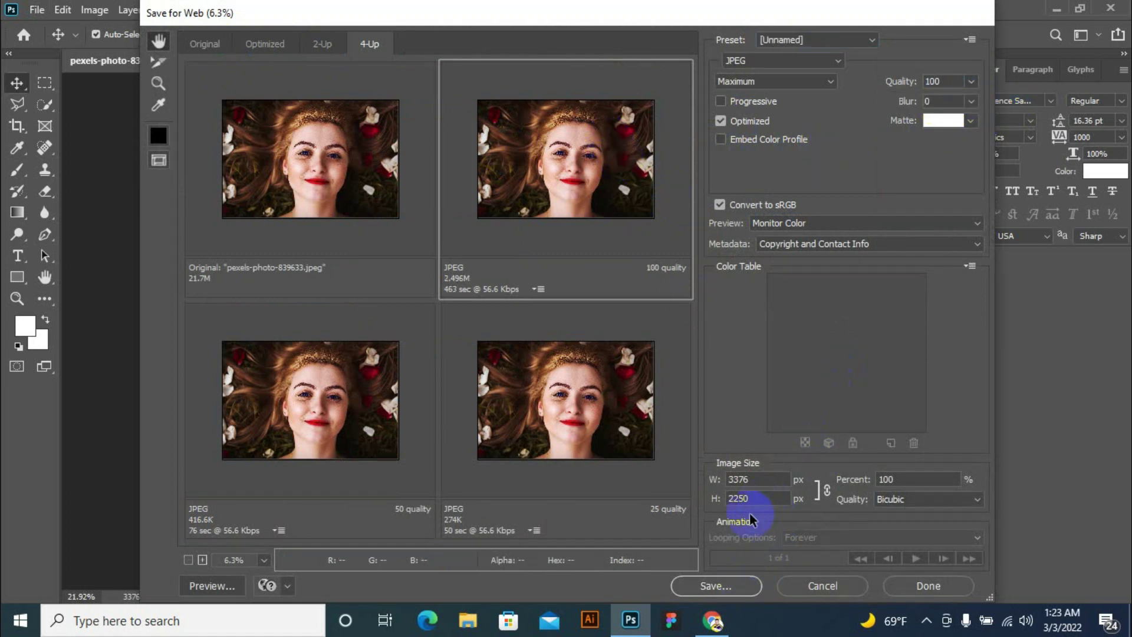
Save the JPEG to the Desktop as Photo-Retoch.jpg, replacing the existing file.
left_click(731, 587)
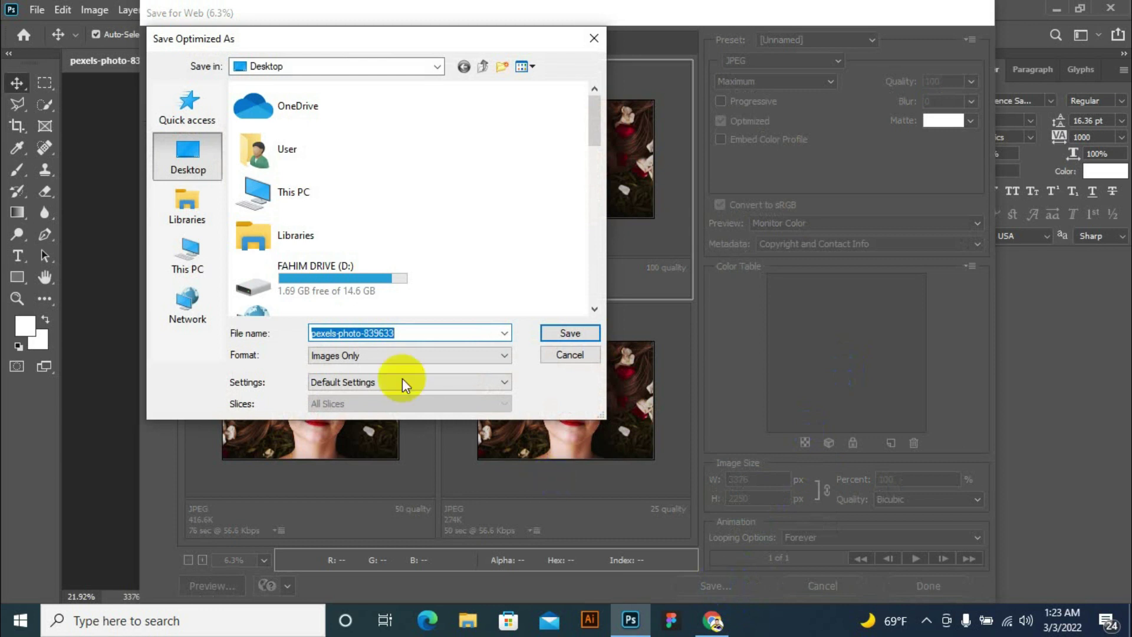
scroll(407, 189, "down", 10)
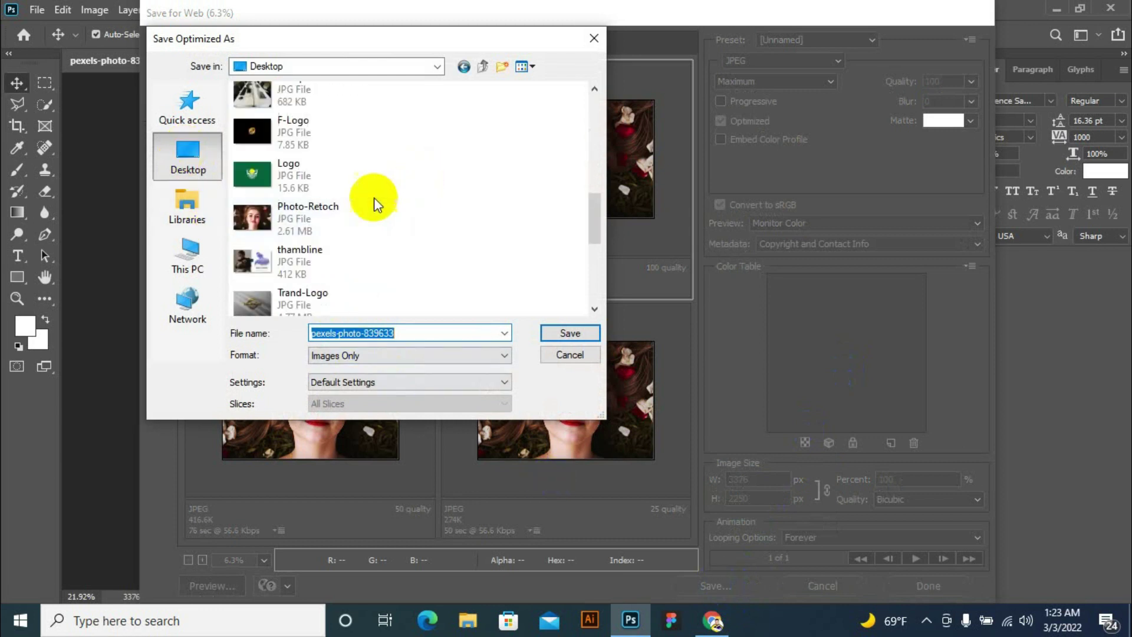
left_click(295, 211)
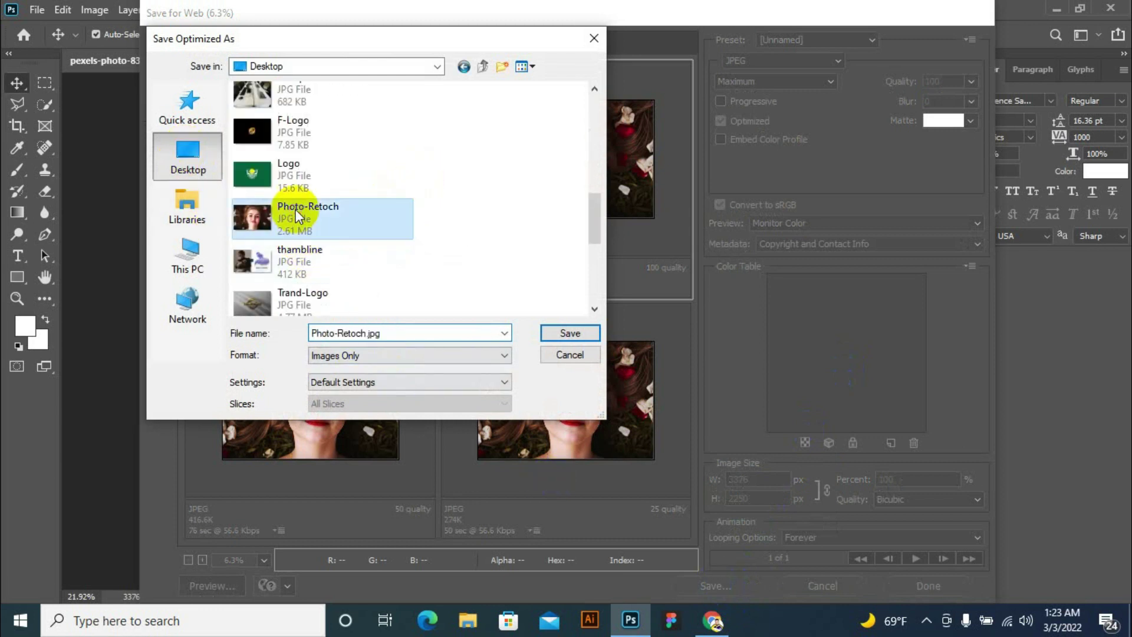
left_click(552, 334)
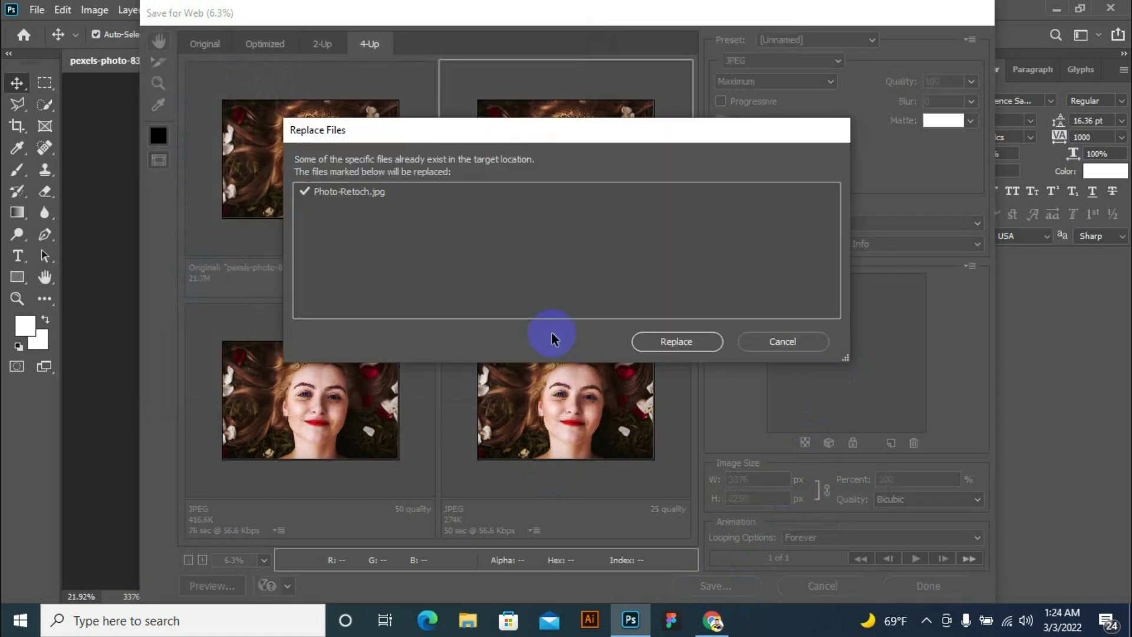
left_click(672, 344)
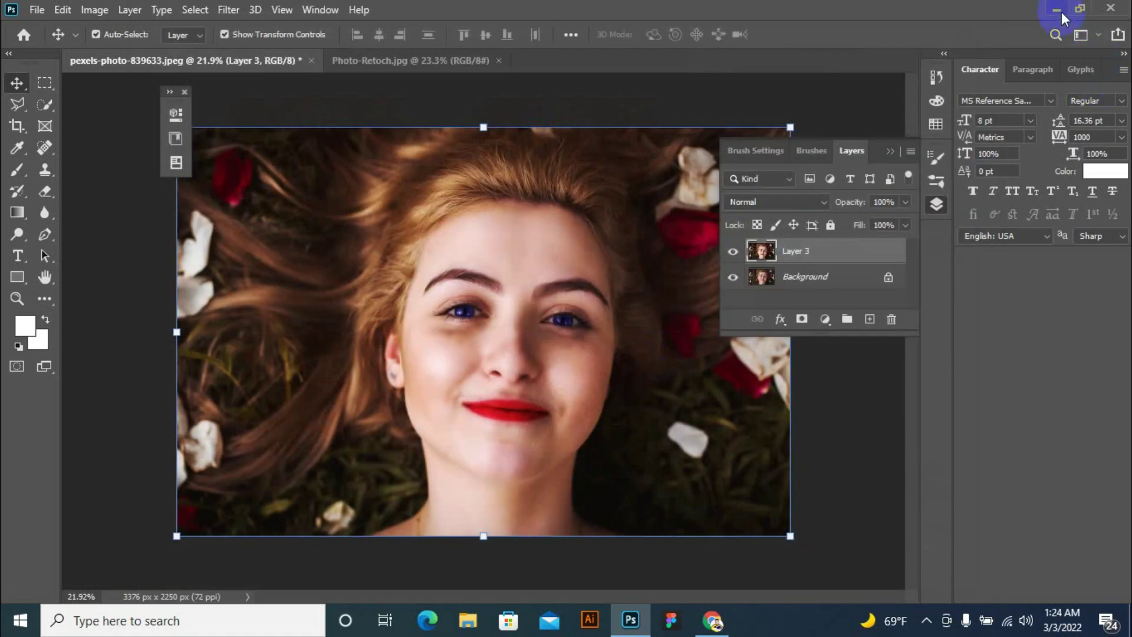
Open Photo-Retoch.jpg in Photos, zoom in and pan across the red lips and eyes.
left_click(1062, 12)
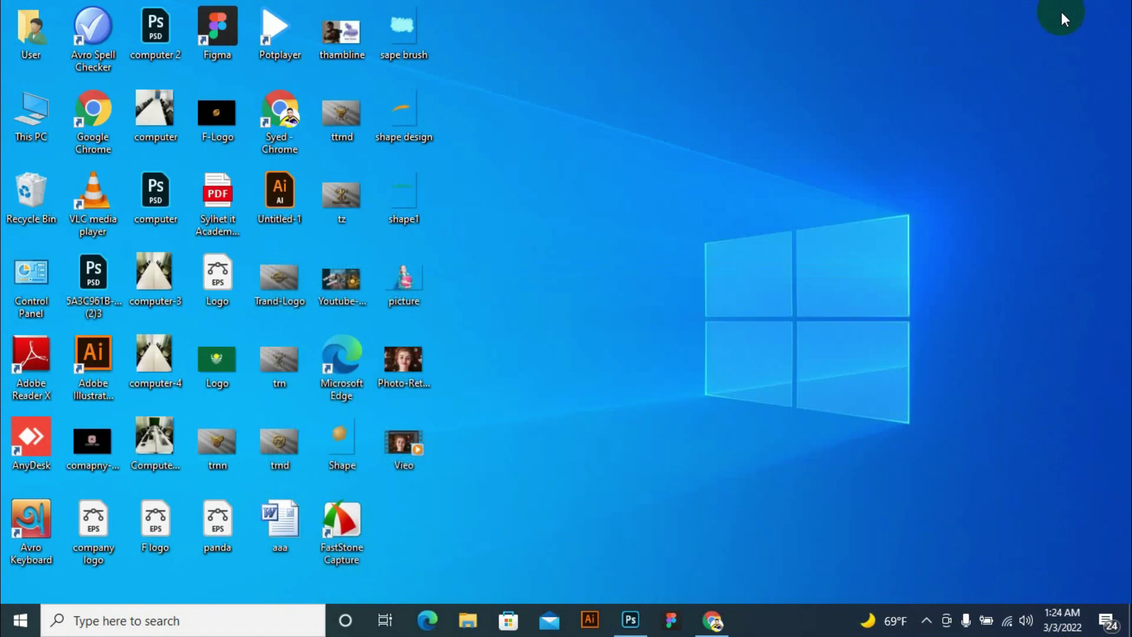
double_click(407, 366)
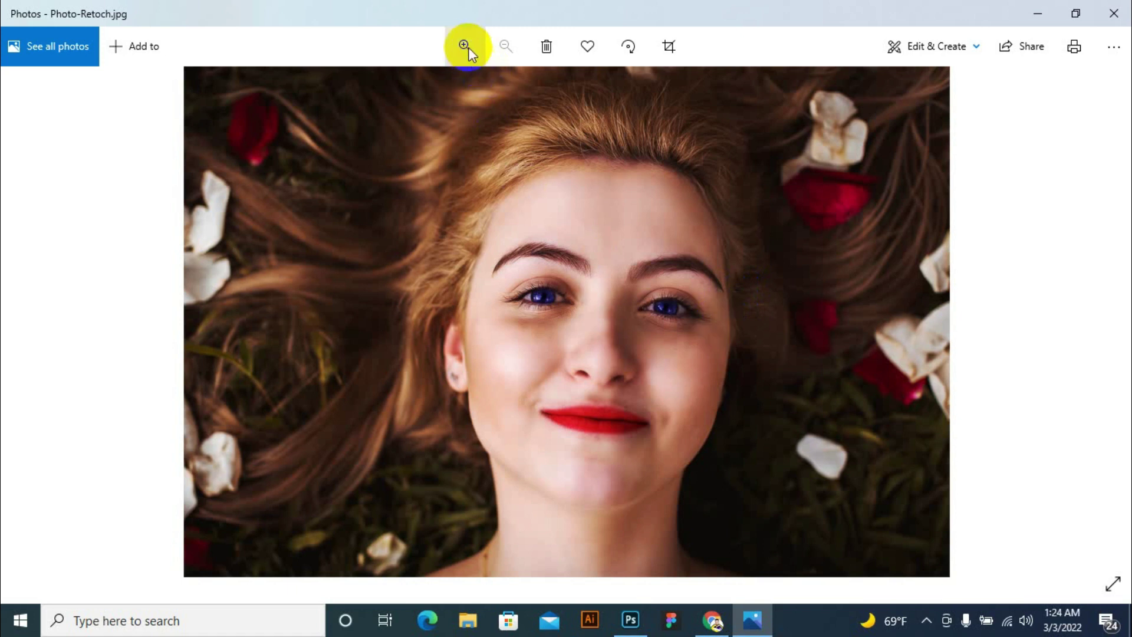
left_click(465, 46)
left_click(465, 46)
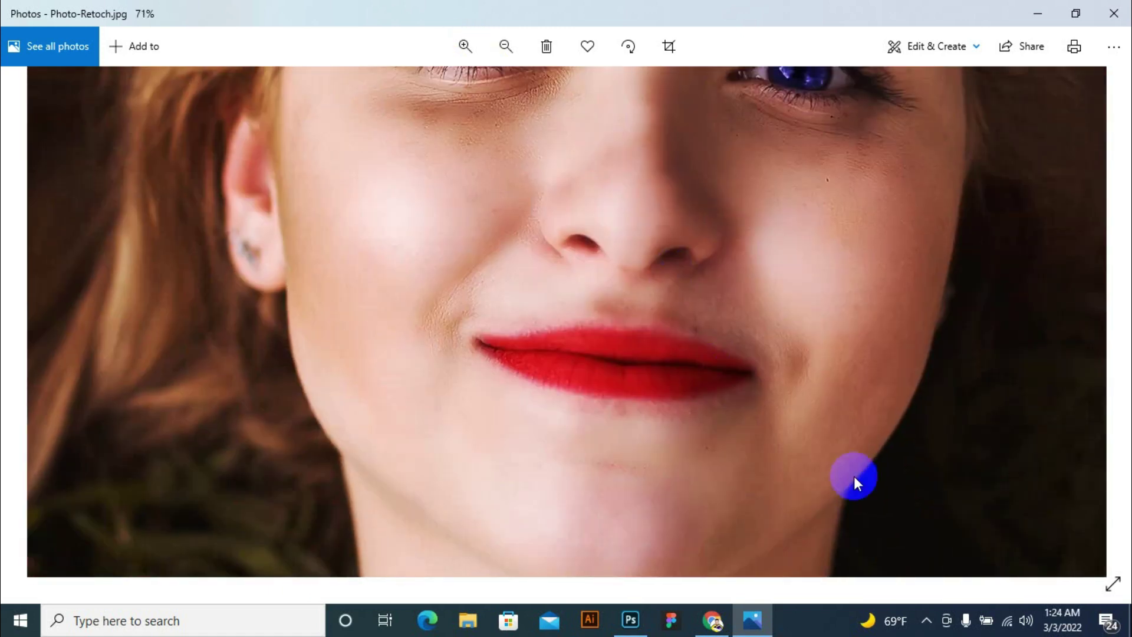
left_click_drag(854, 475, 543, 467)
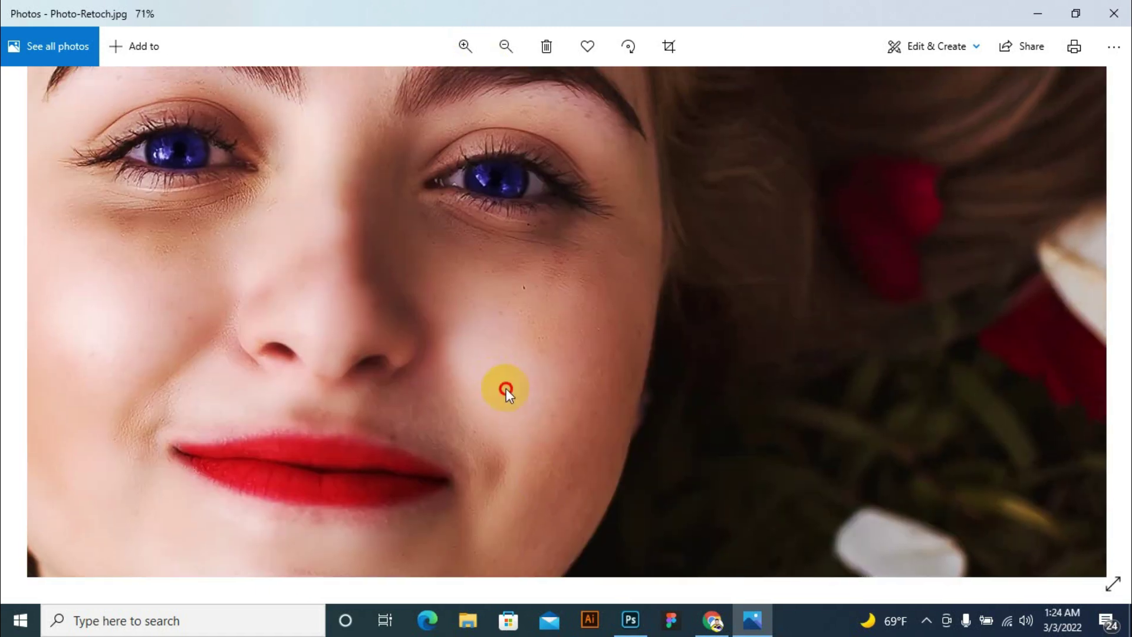
left_click_drag(506, 391, 707, 449)
Zoom in slightly on the eyes, then zoom back out to the whole photo.
left_click(460, 46)
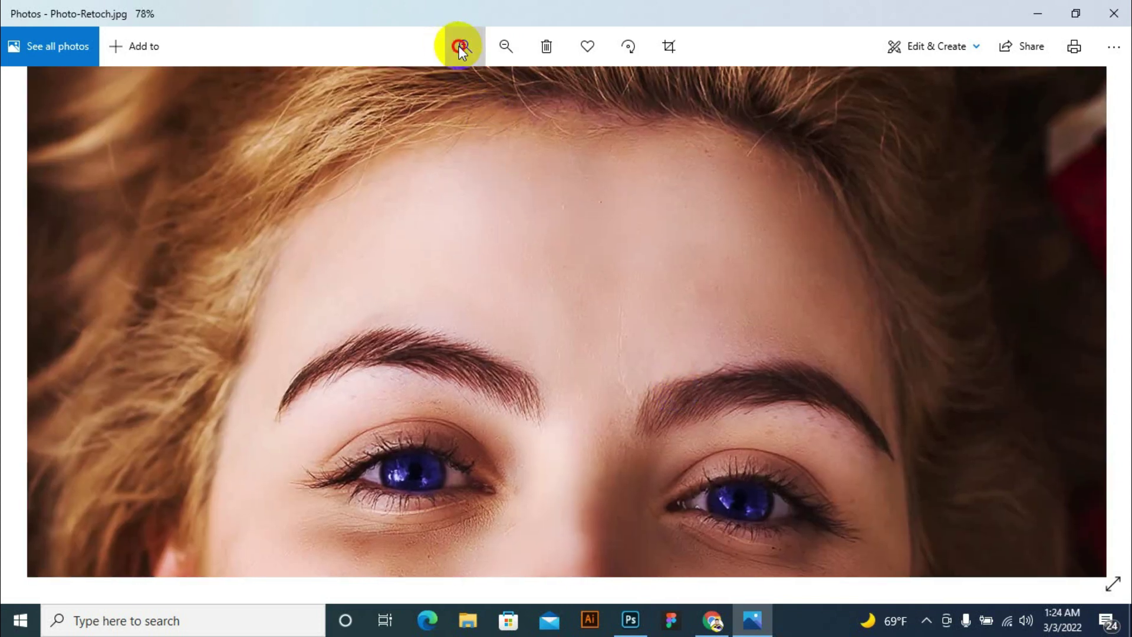
left_click(495, 46)
left_click(495, 46)
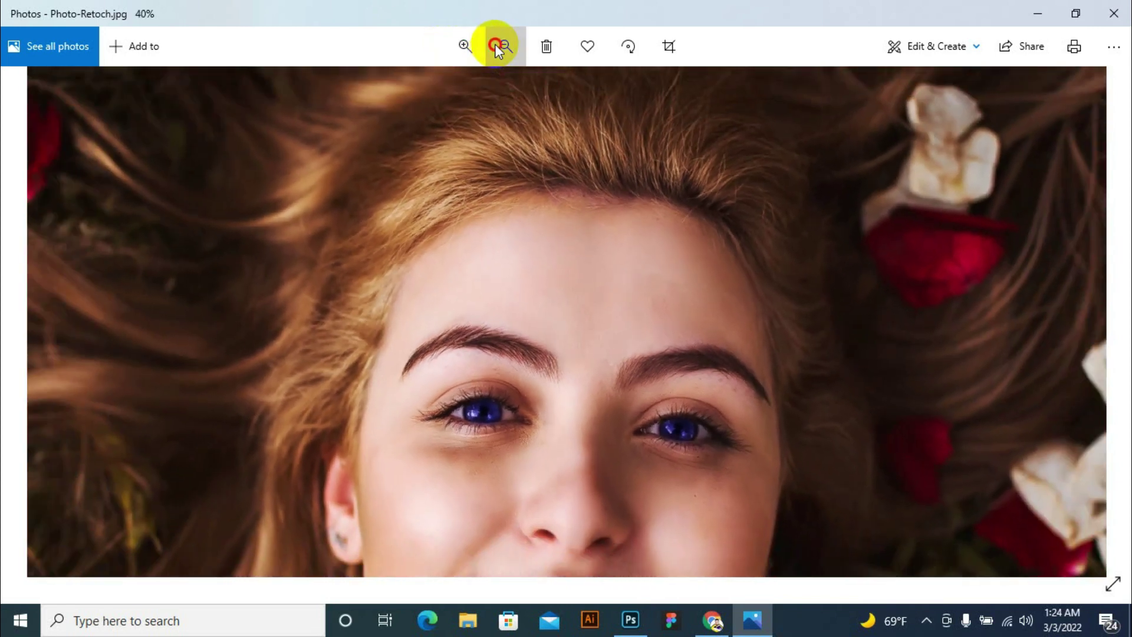
left_click(495, 46)
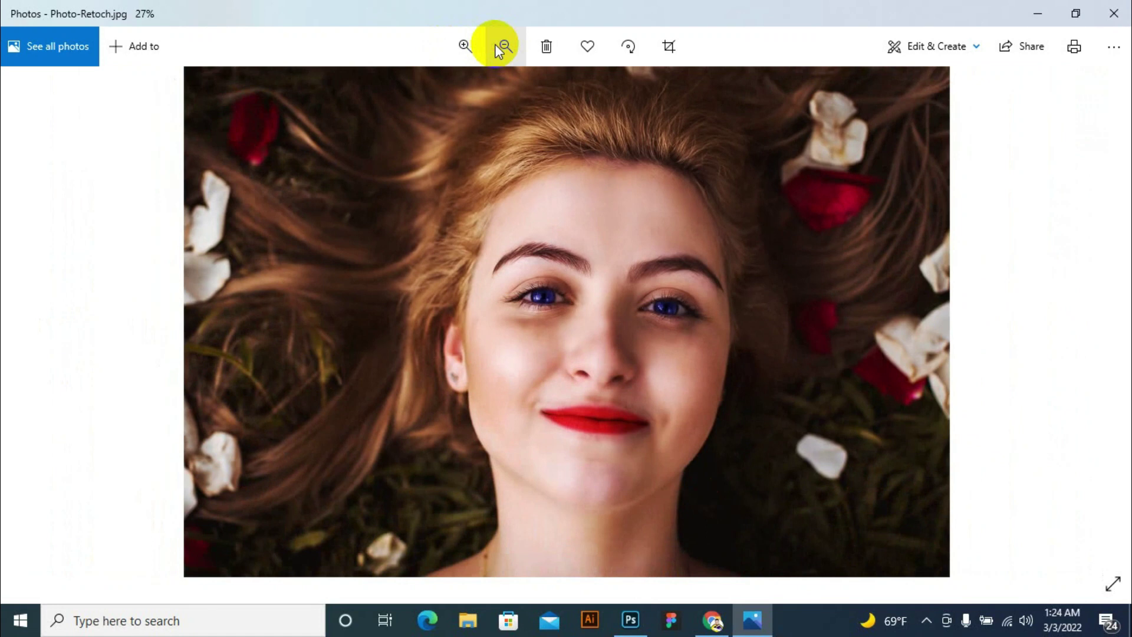